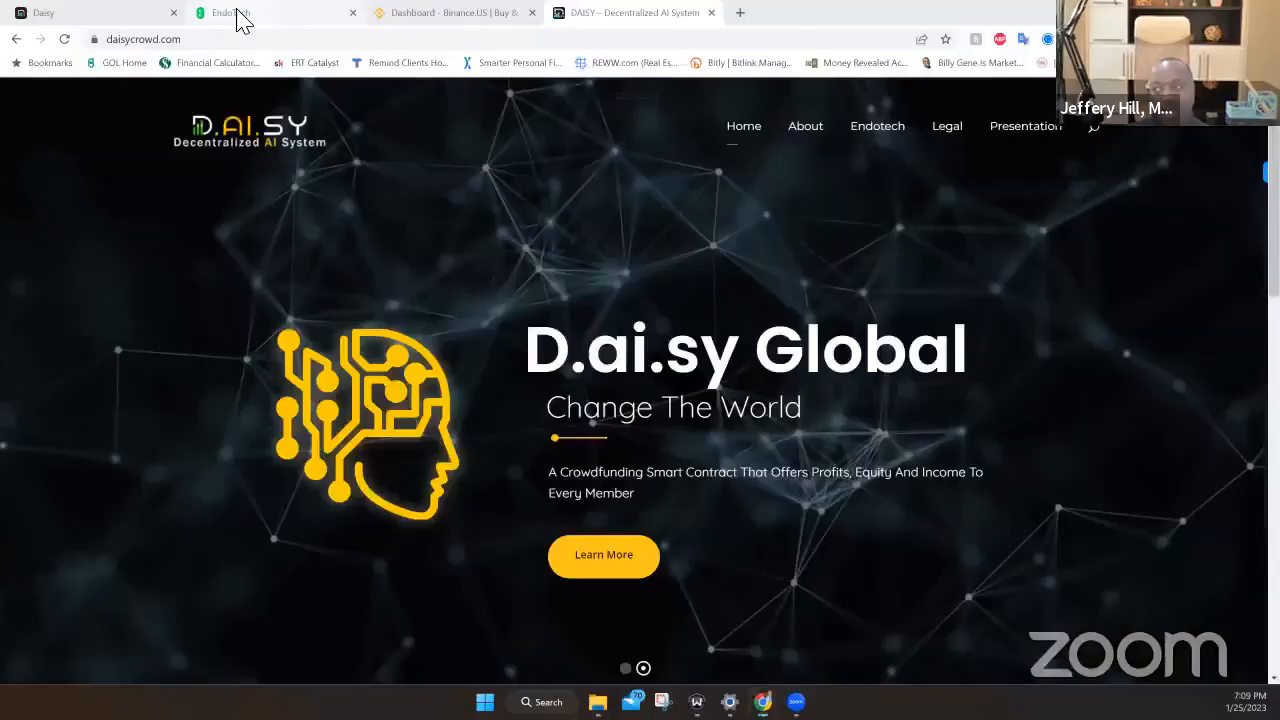
- Flip between the EndoTech SIGMA AI ETH BETA dashboard and the Binance.US portfolio balance
key(ctrl+Tab)
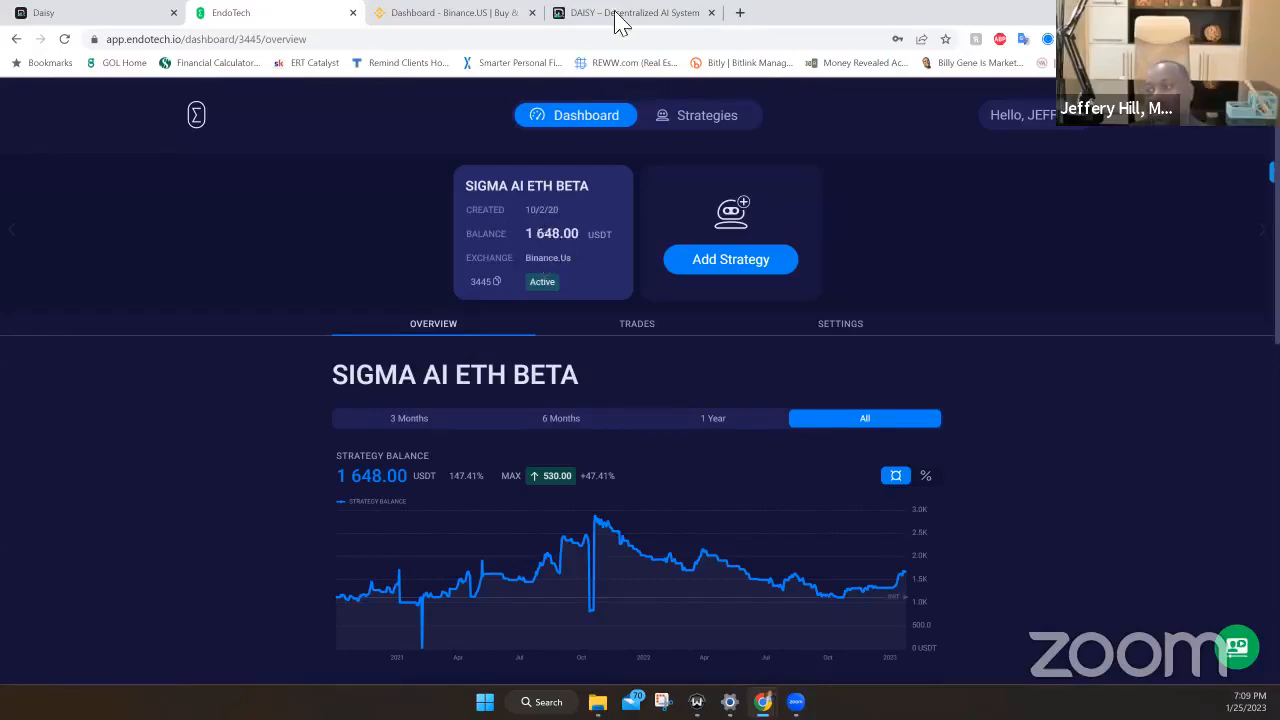
key(ctrl+Tab)
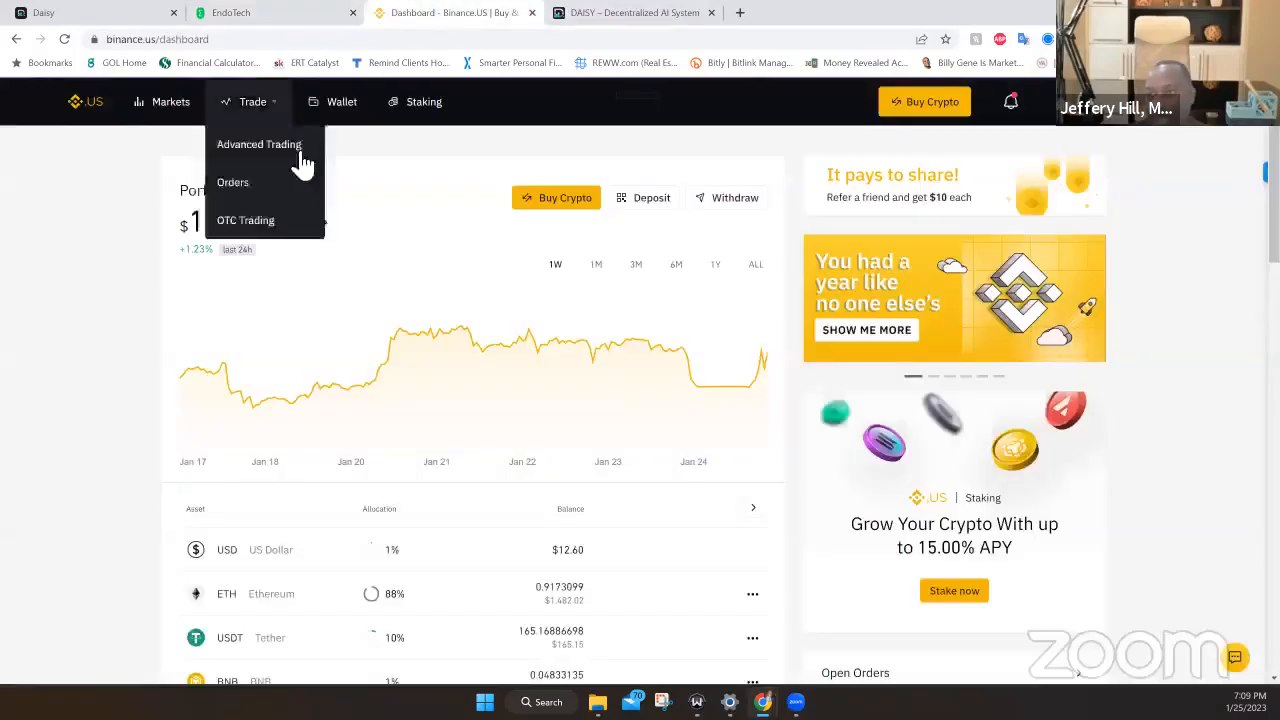
click(290, 14)
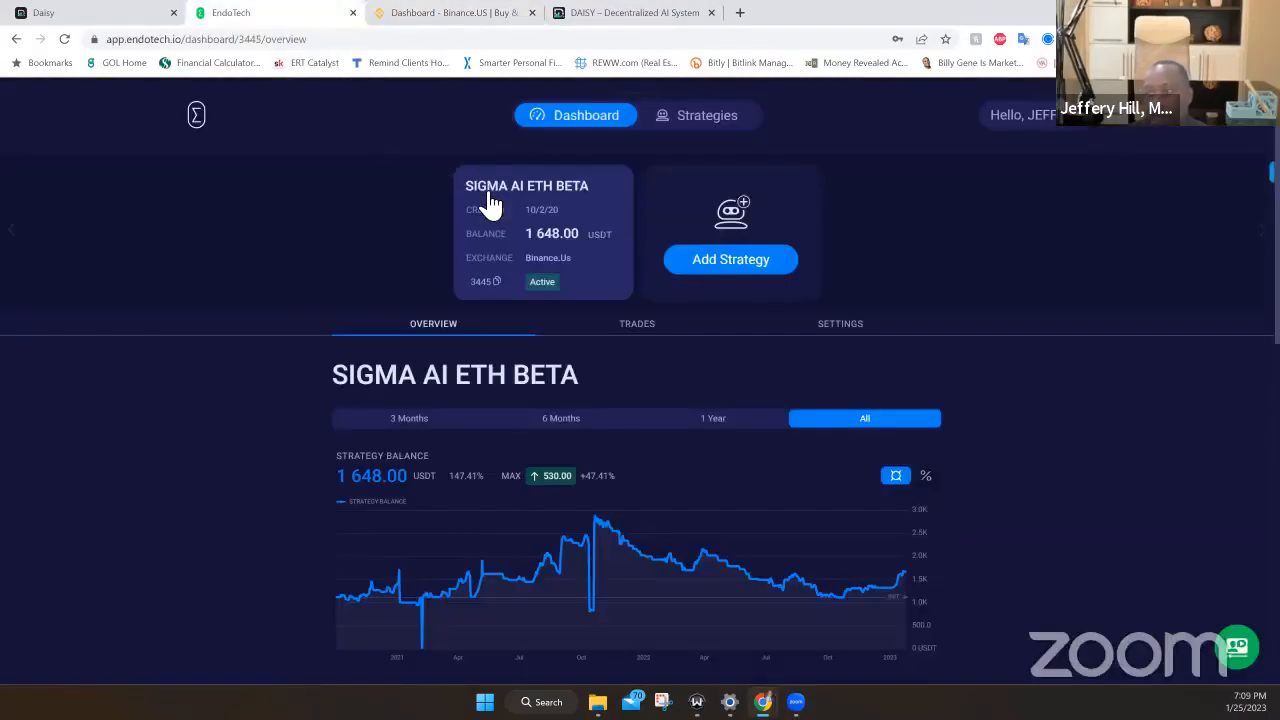
click(450, 12)
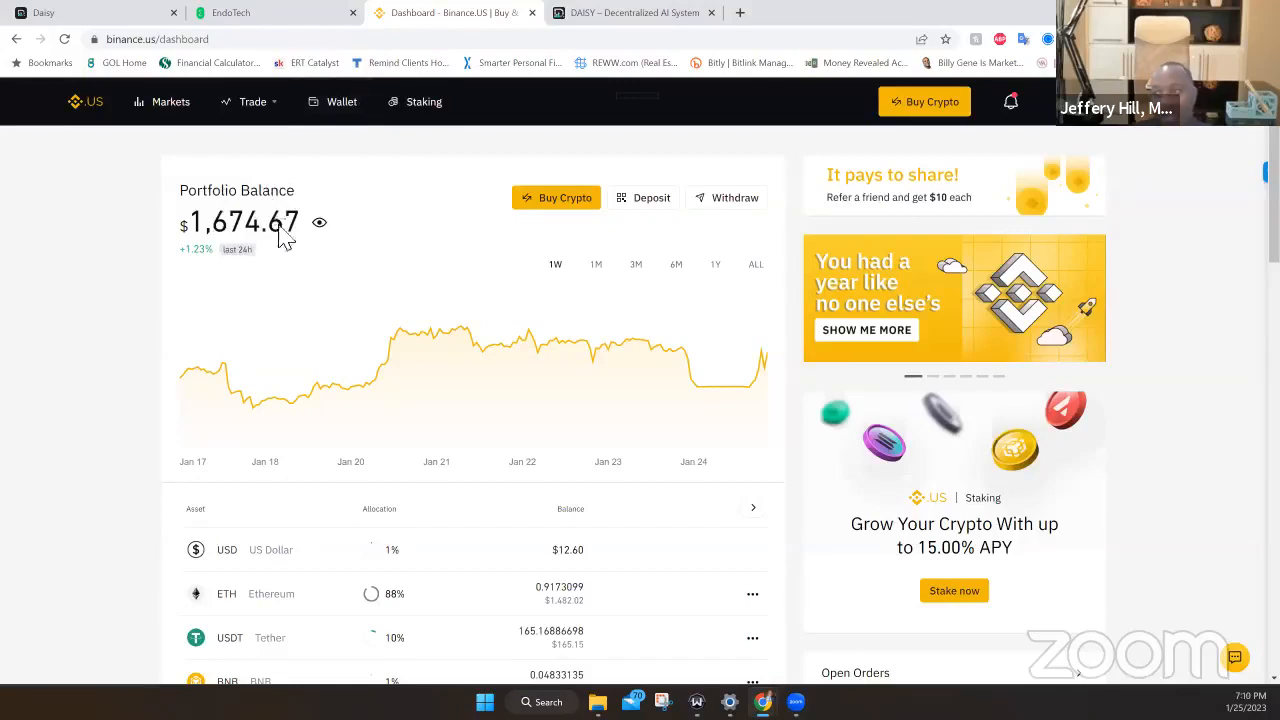
scroll(350, 420, down, 2)
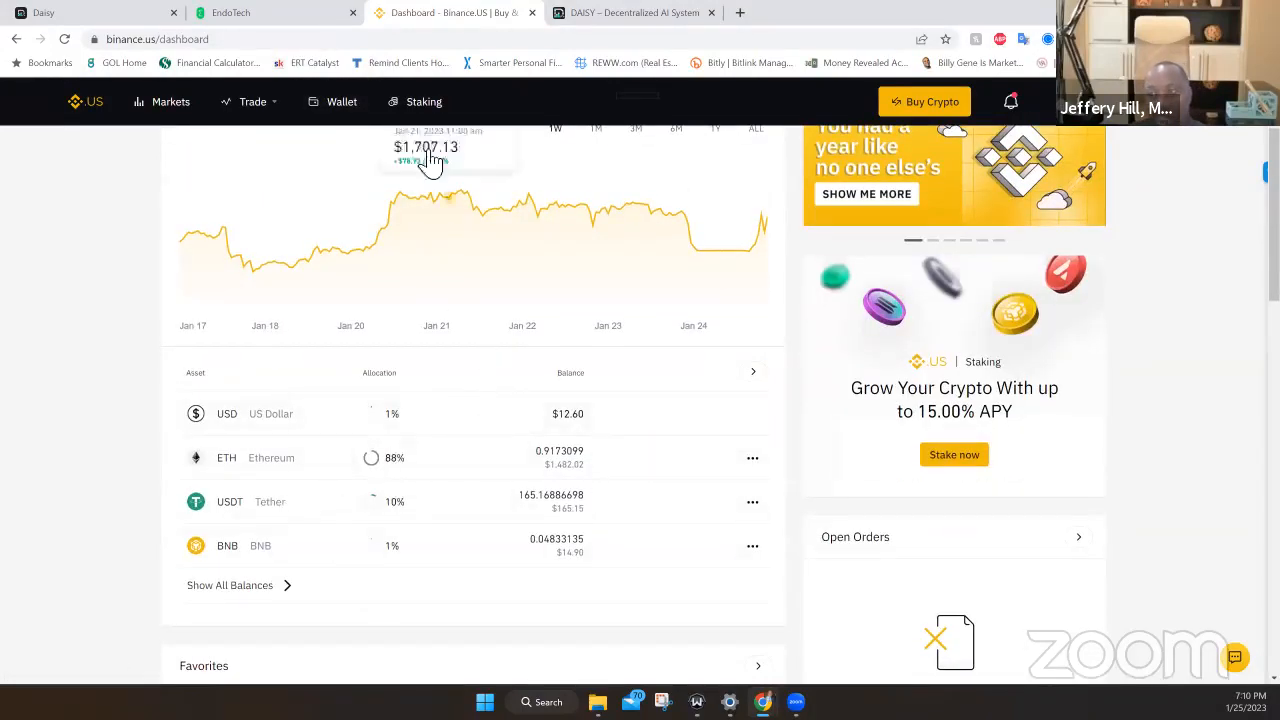
click(281, 22)
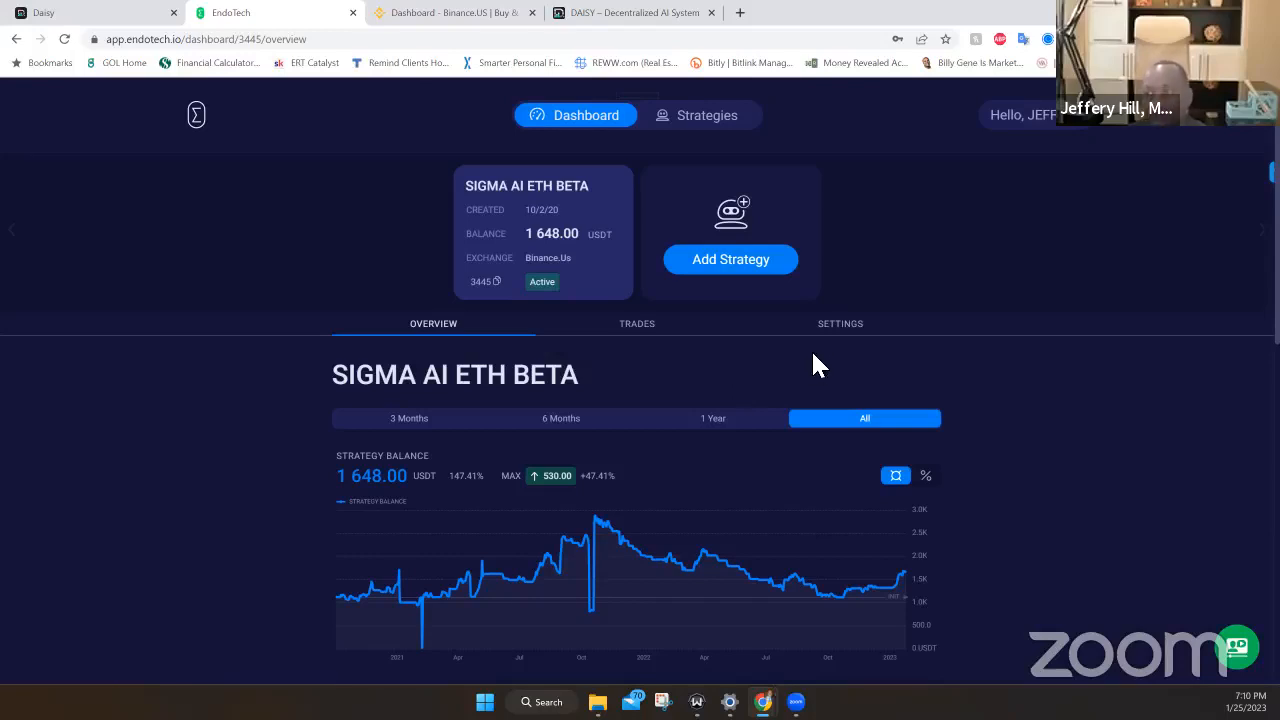
scroll(835, 355, down, 2)
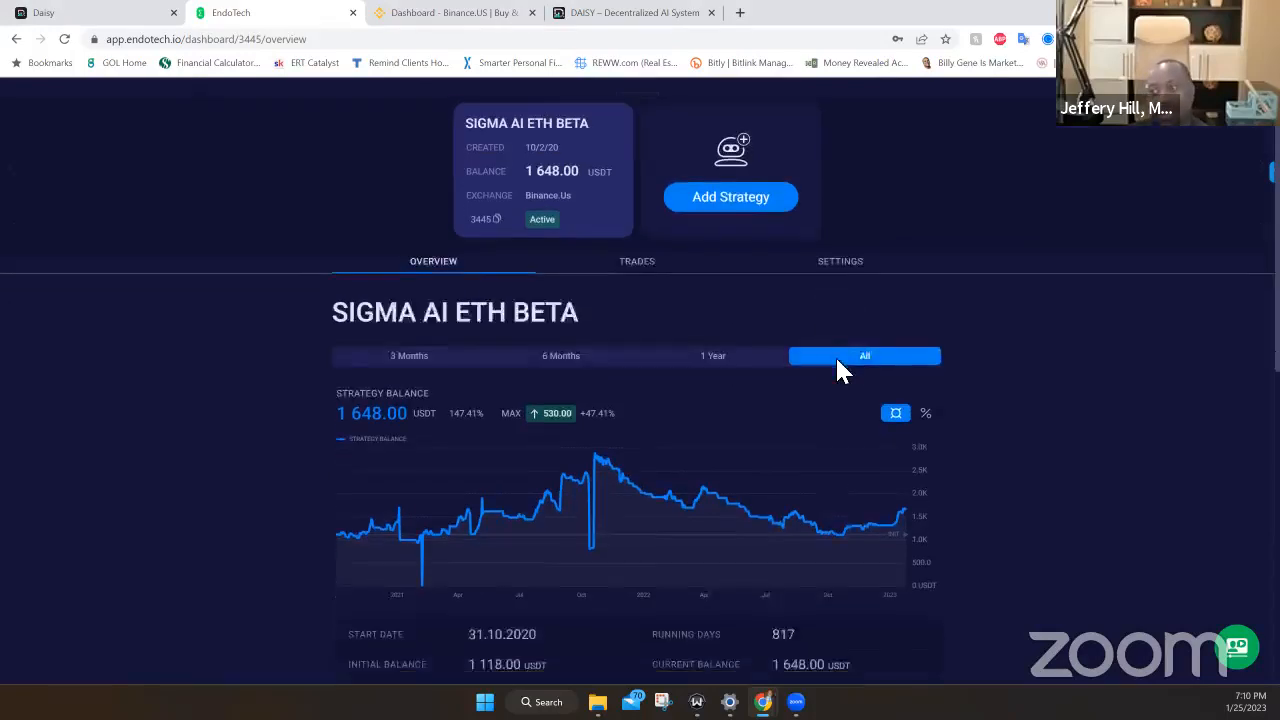
scroll(910, 355, down, 4)
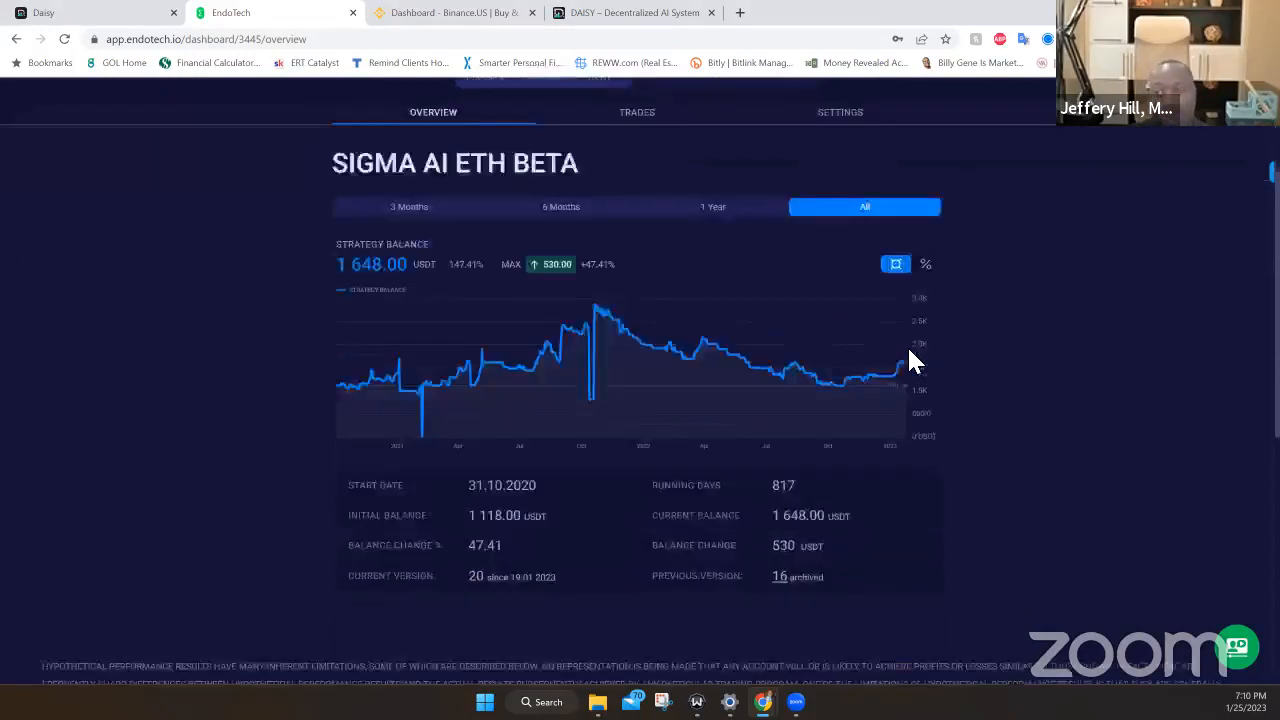
scroll(915, 360, down, 1)
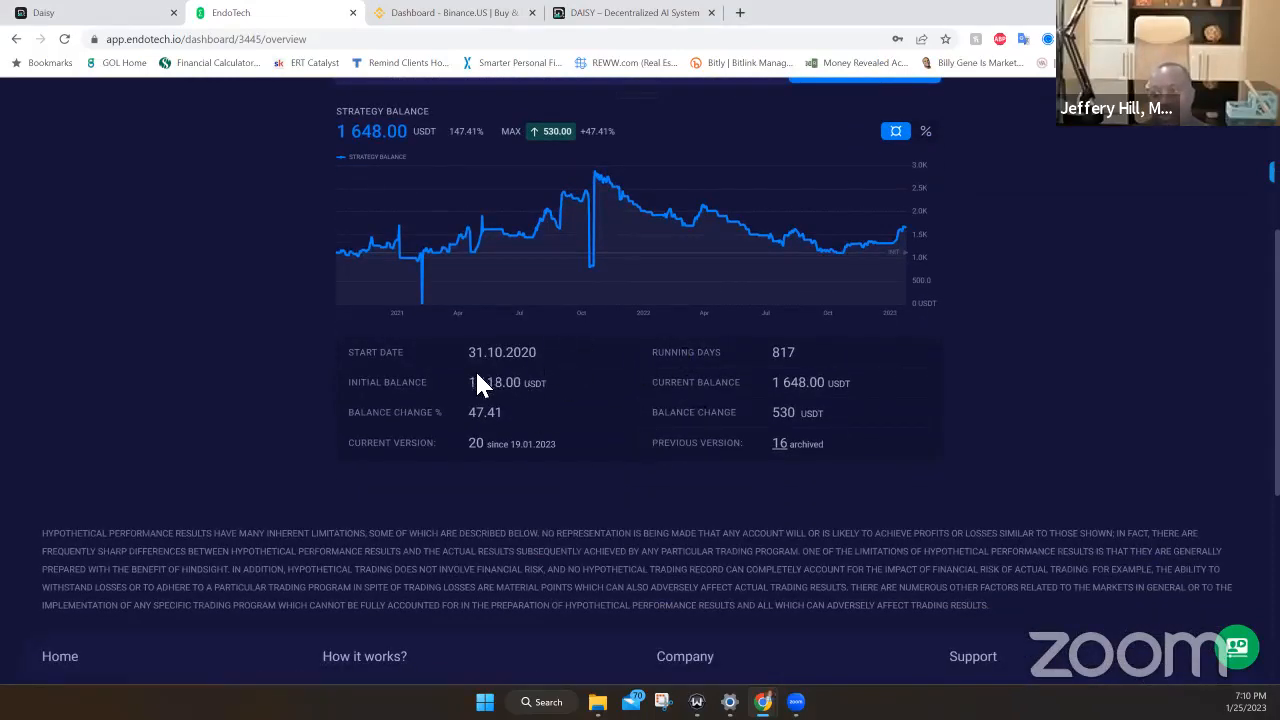
scroll(535, 362, up, 3)
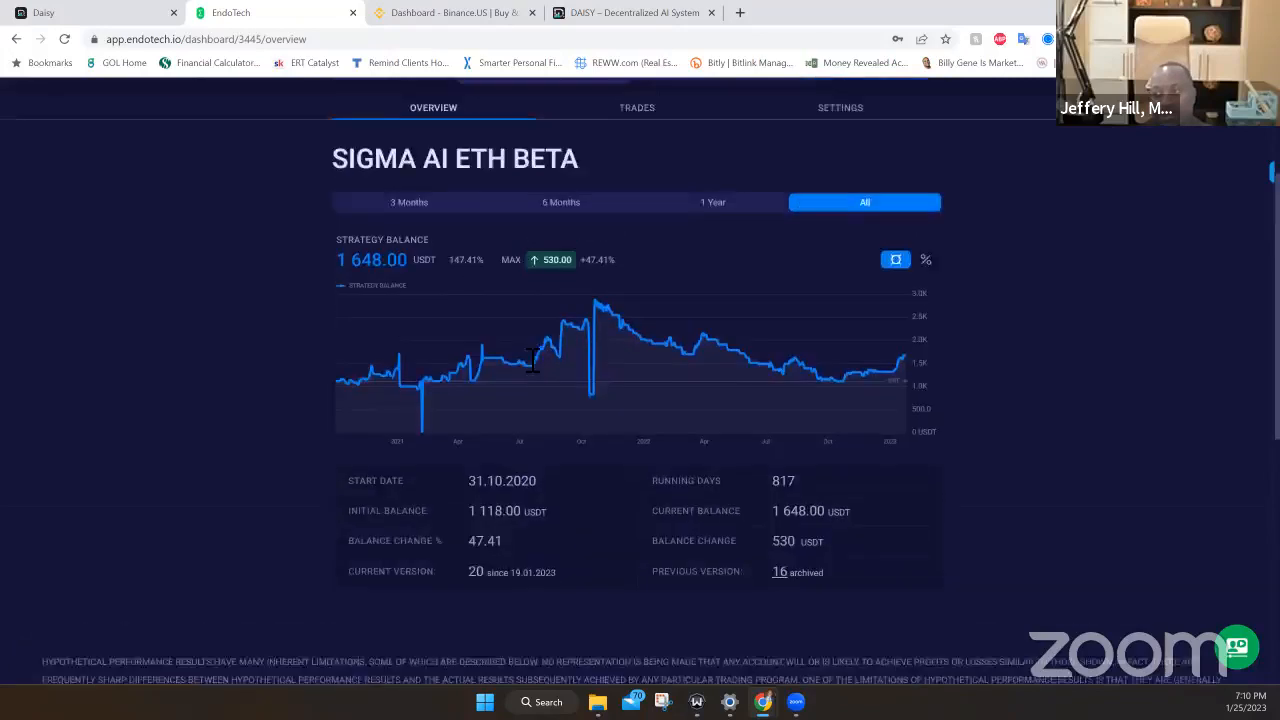
scroll(535, 362, up, 2)
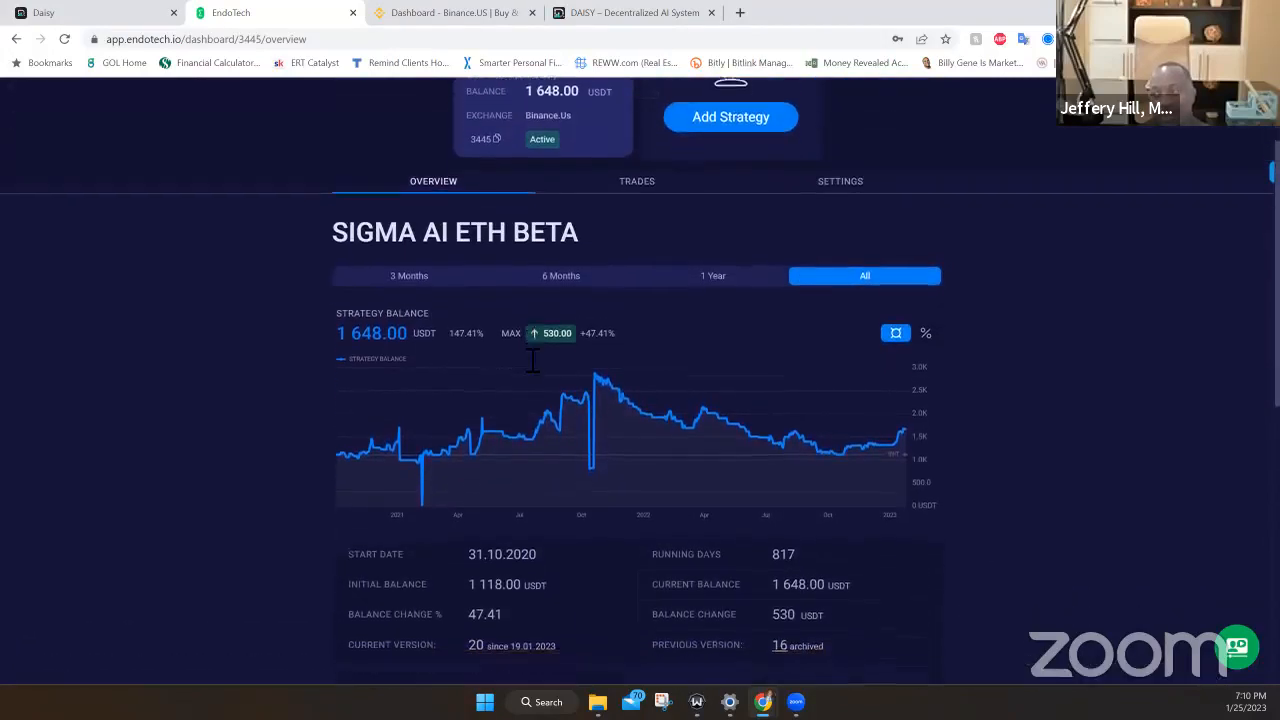
scroll(533, 362, down, 2)
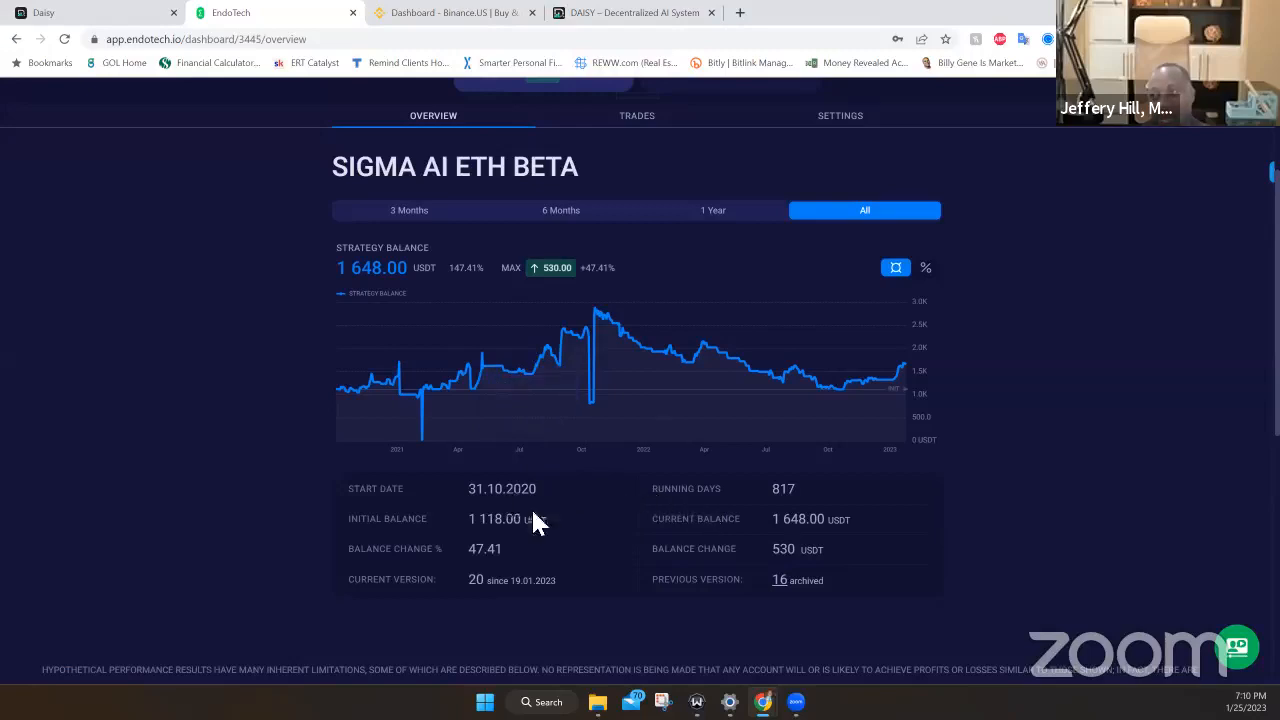
scroll(580, 509, down, 1)
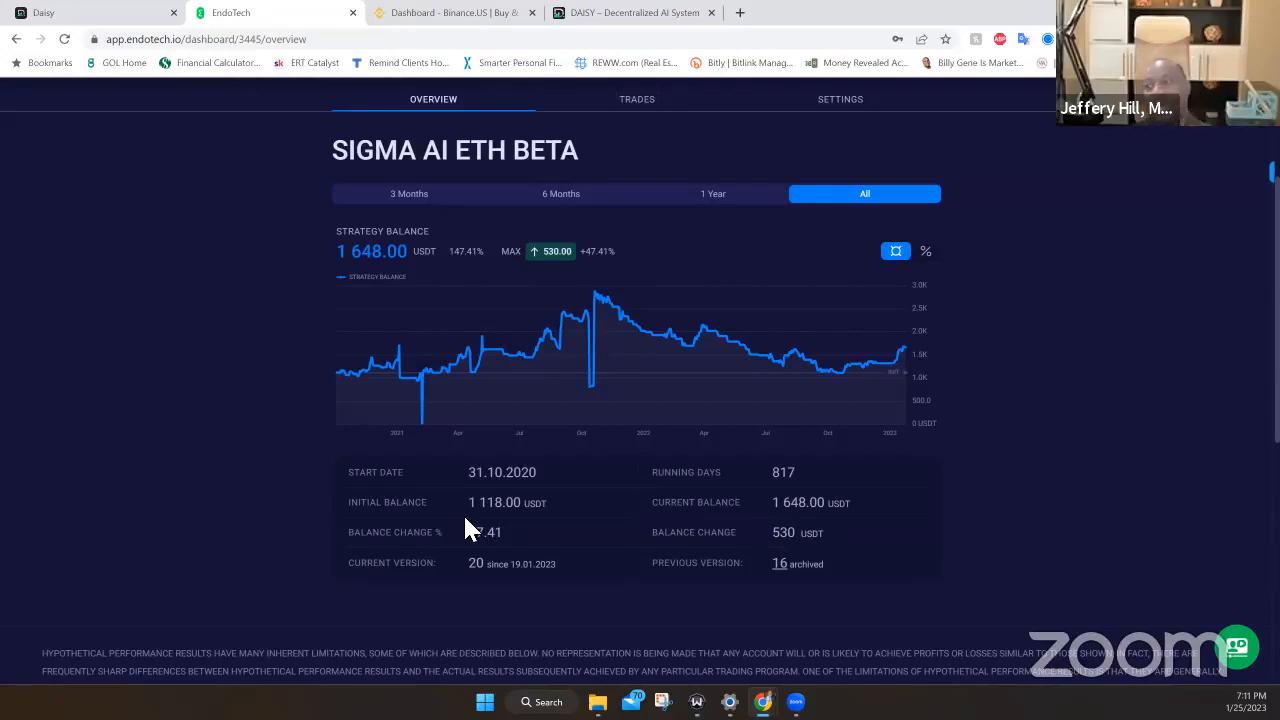
mouse_move(578, 298)
scroll(737, 163, up, 2)
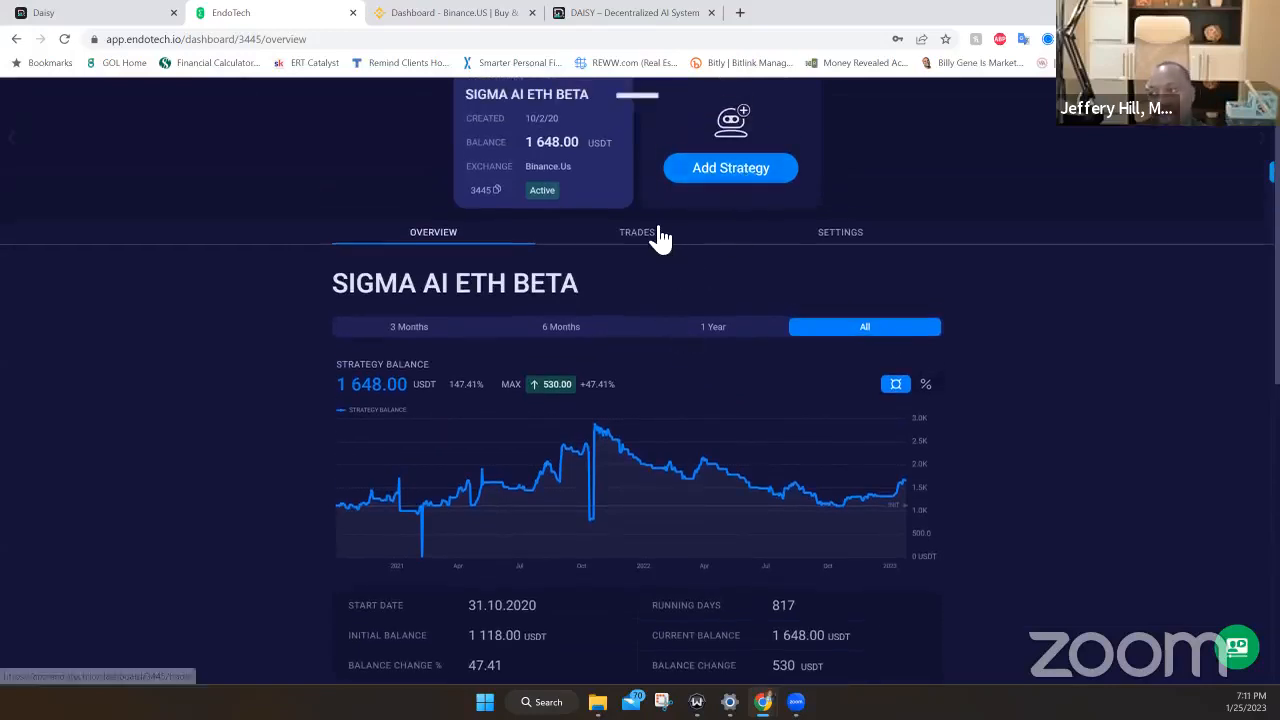
- Review the strategy's Trades history, then its Settings with the binance.us exchange and API keys
click(637, 232)
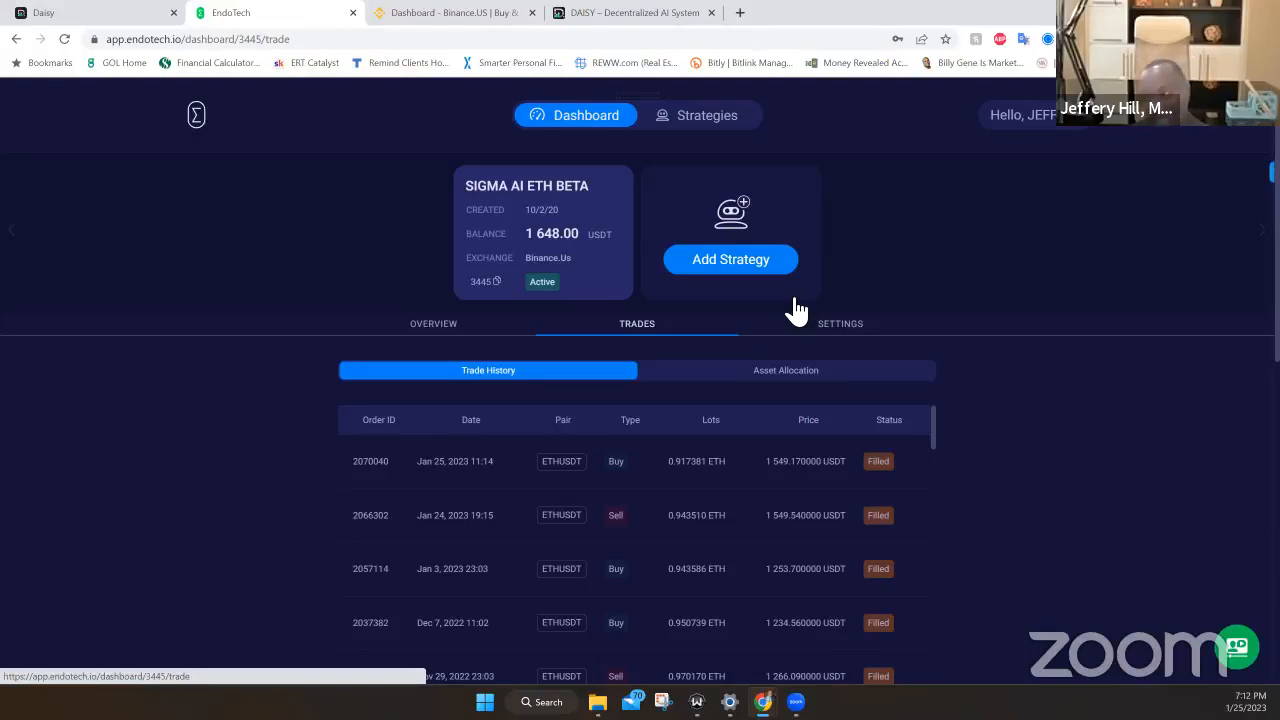
click(880, 330)
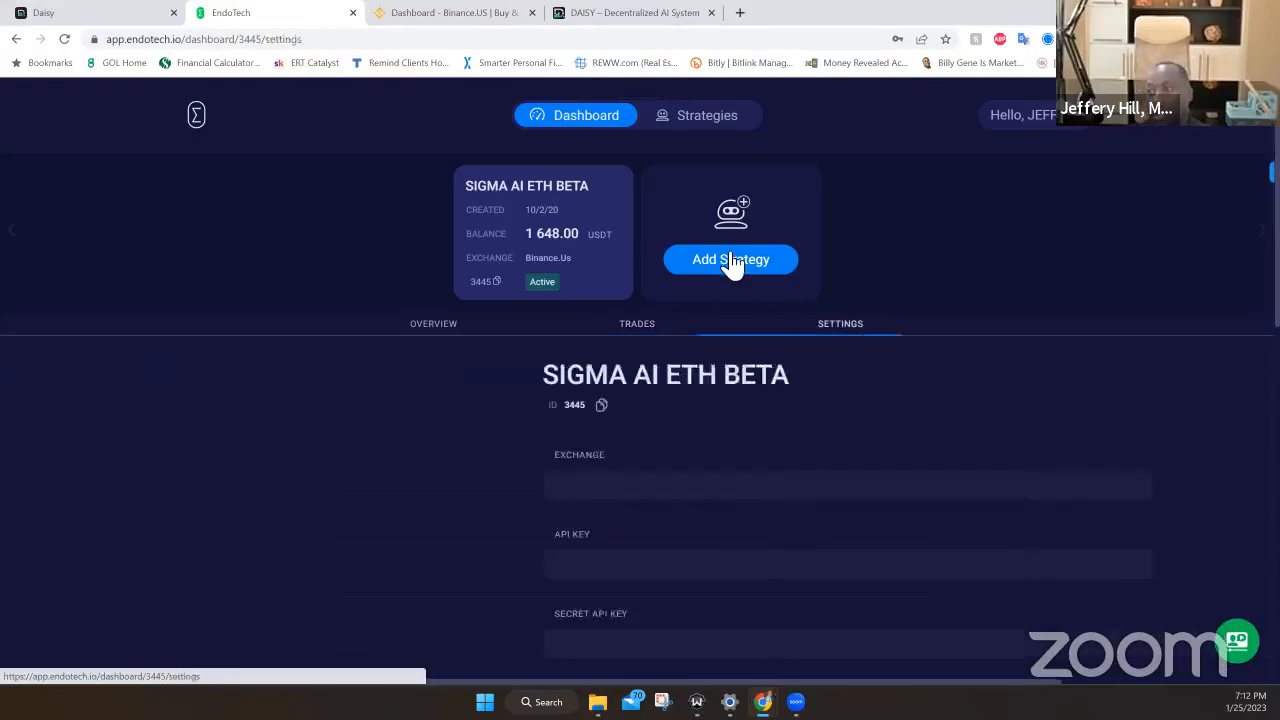
scroll(611, 377, down, 3)
scroll(620, 393, down, 2)
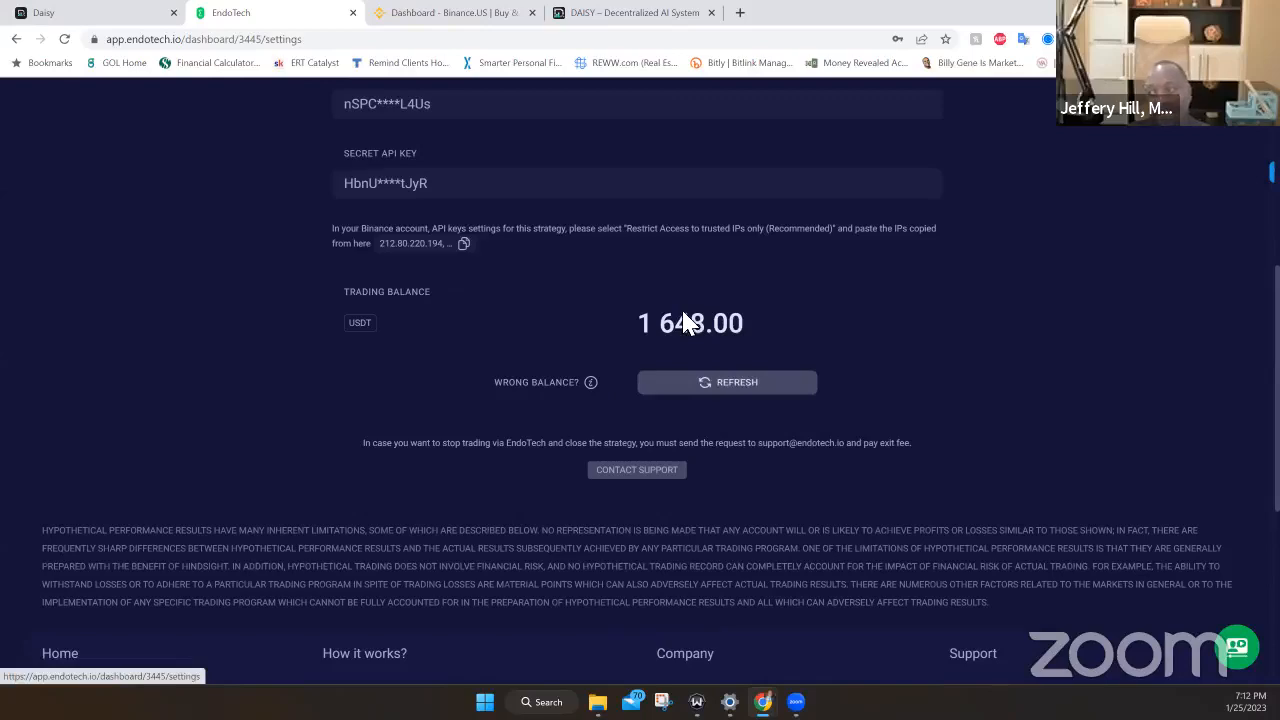
scroll(688, 322, up, 5)
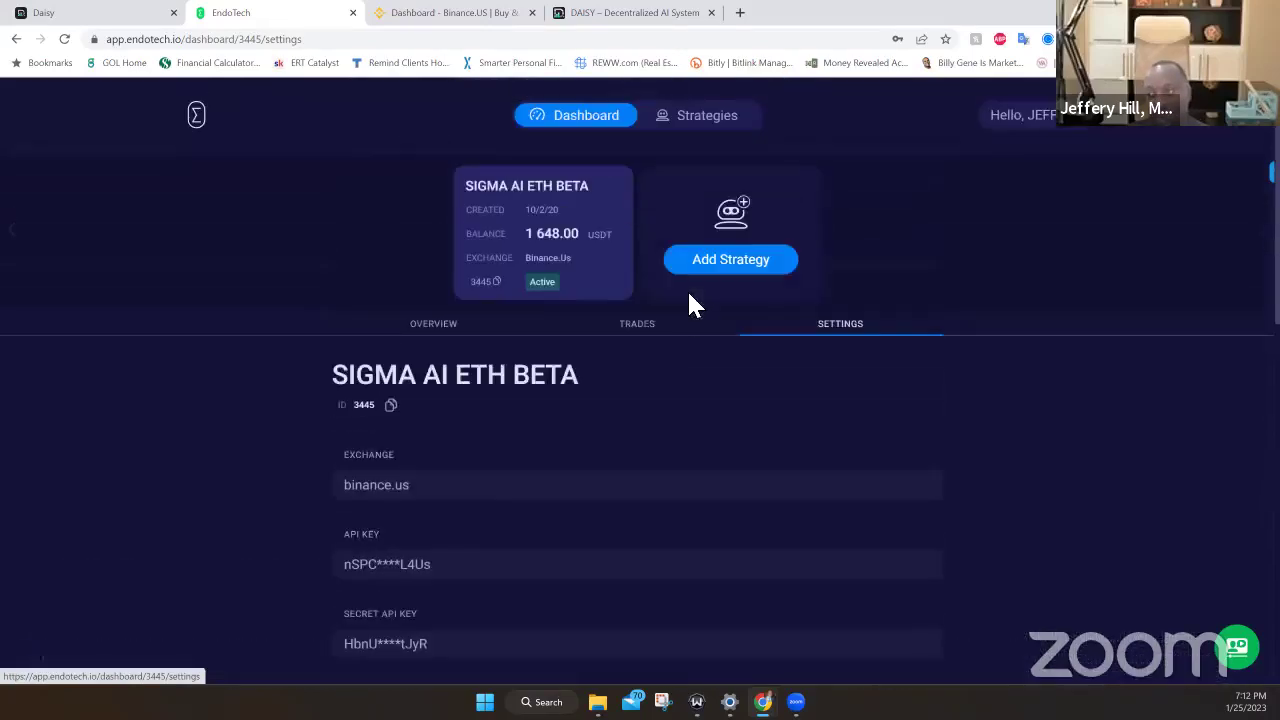
- Browse the Strategies catalogue and review SIGMA AI BTC BETA's growth and monthly results
click(706, 115)
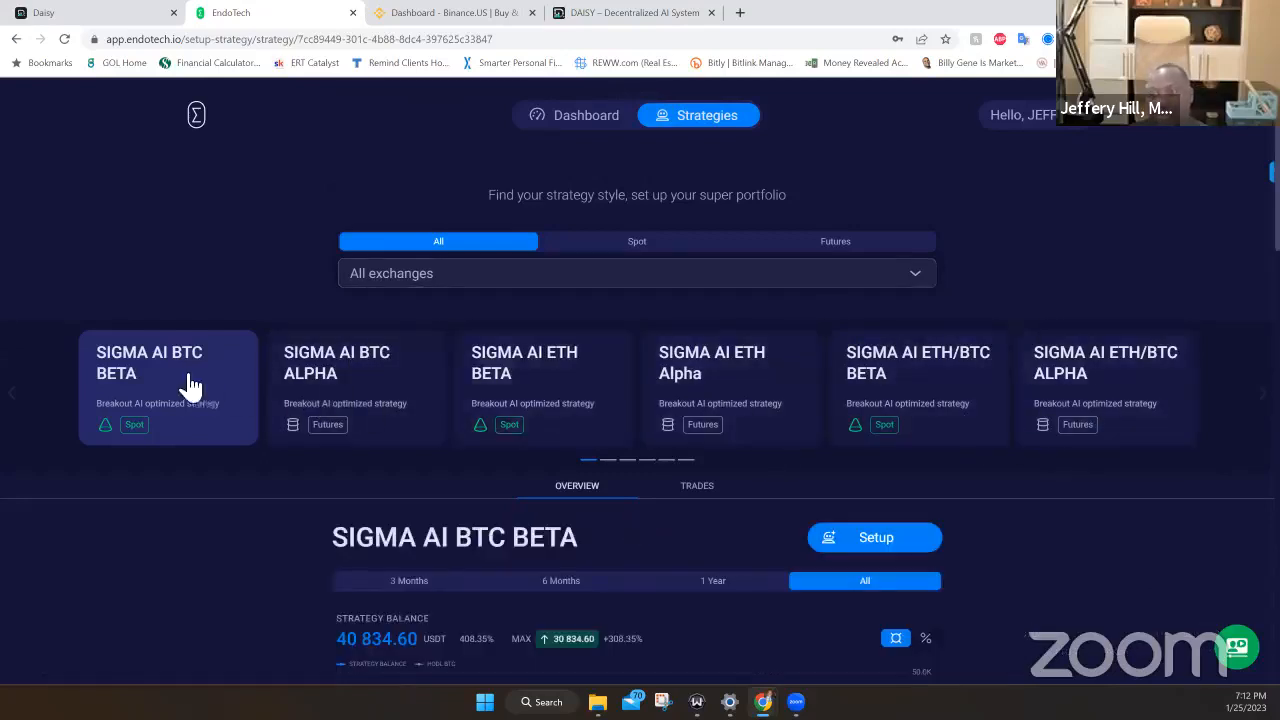
scroll(1139, 462, down, 2)
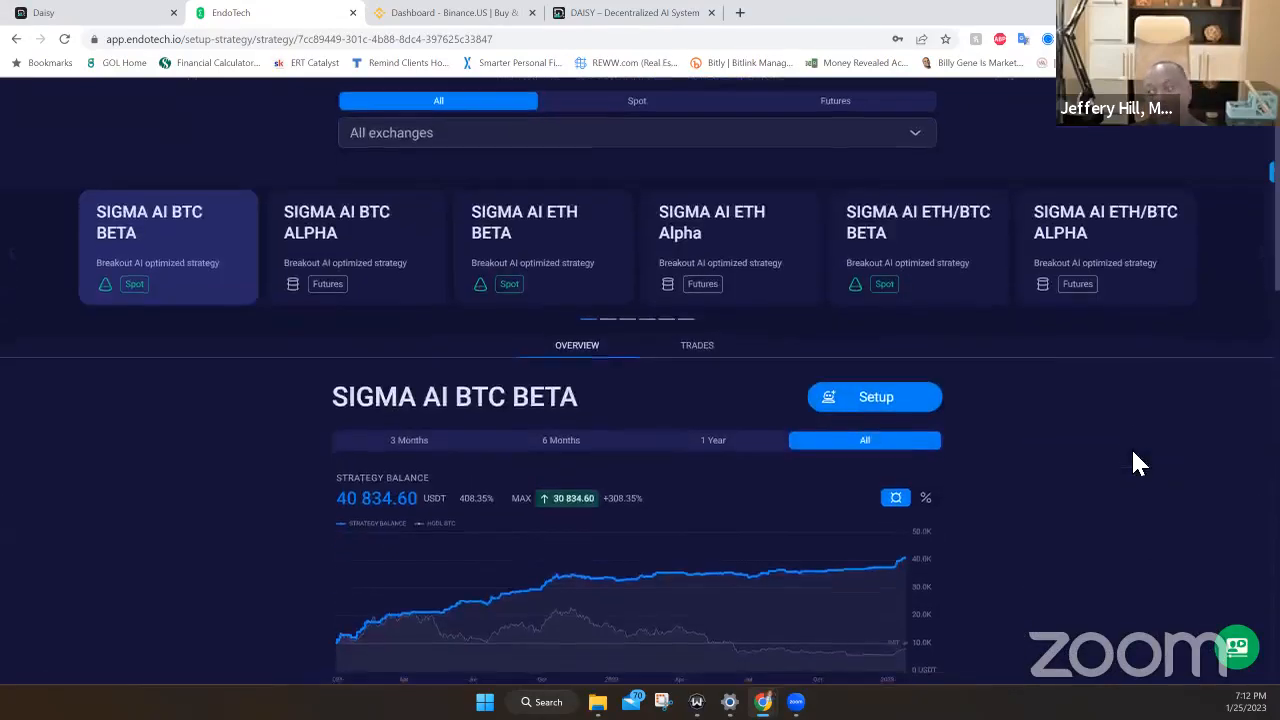
scroll(1139, 462, down, 1)
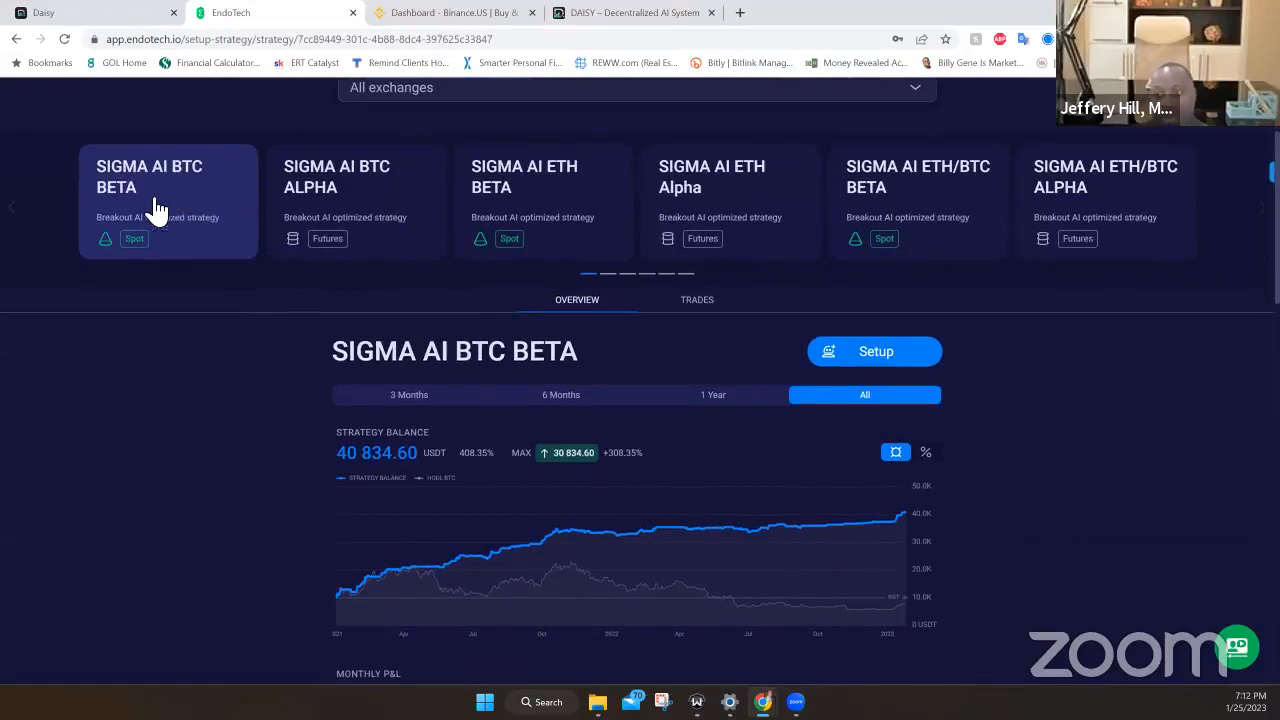
scroll(205, 389, down, 3)
scroll(205, 389, down, 2)
scroll(205, 389, down, 1)
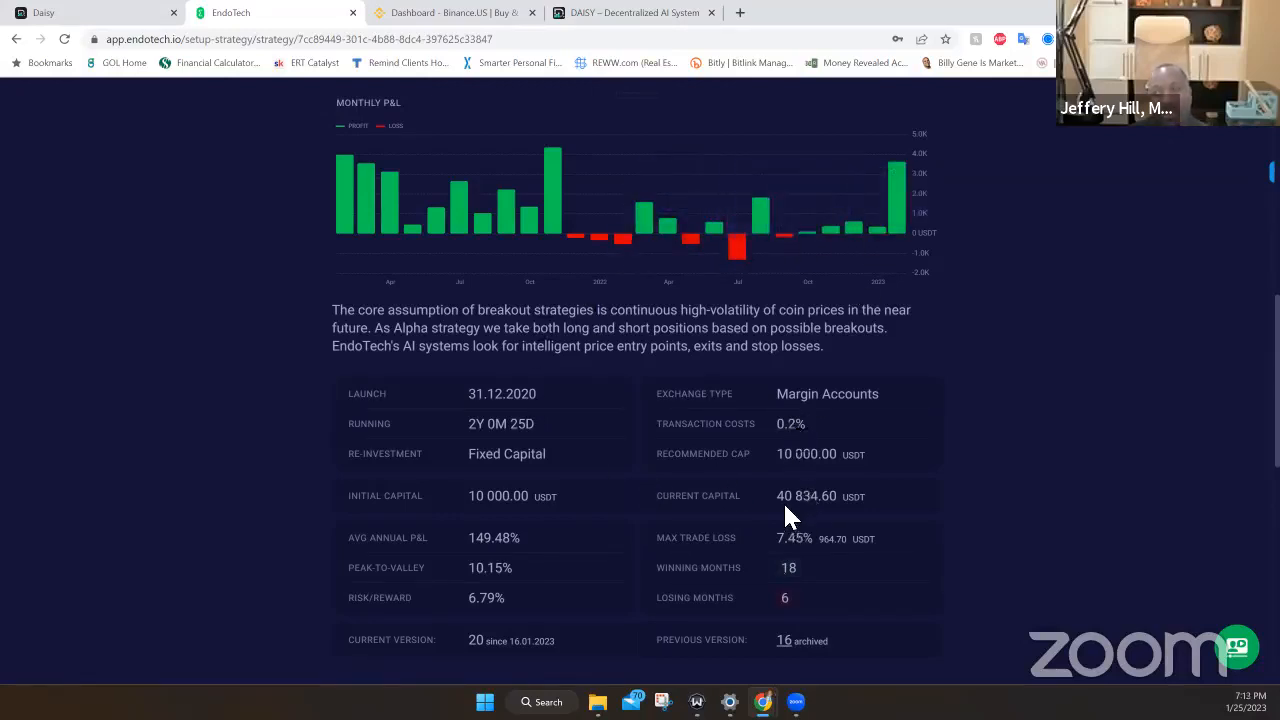
scroll(783, 501, up, 10)
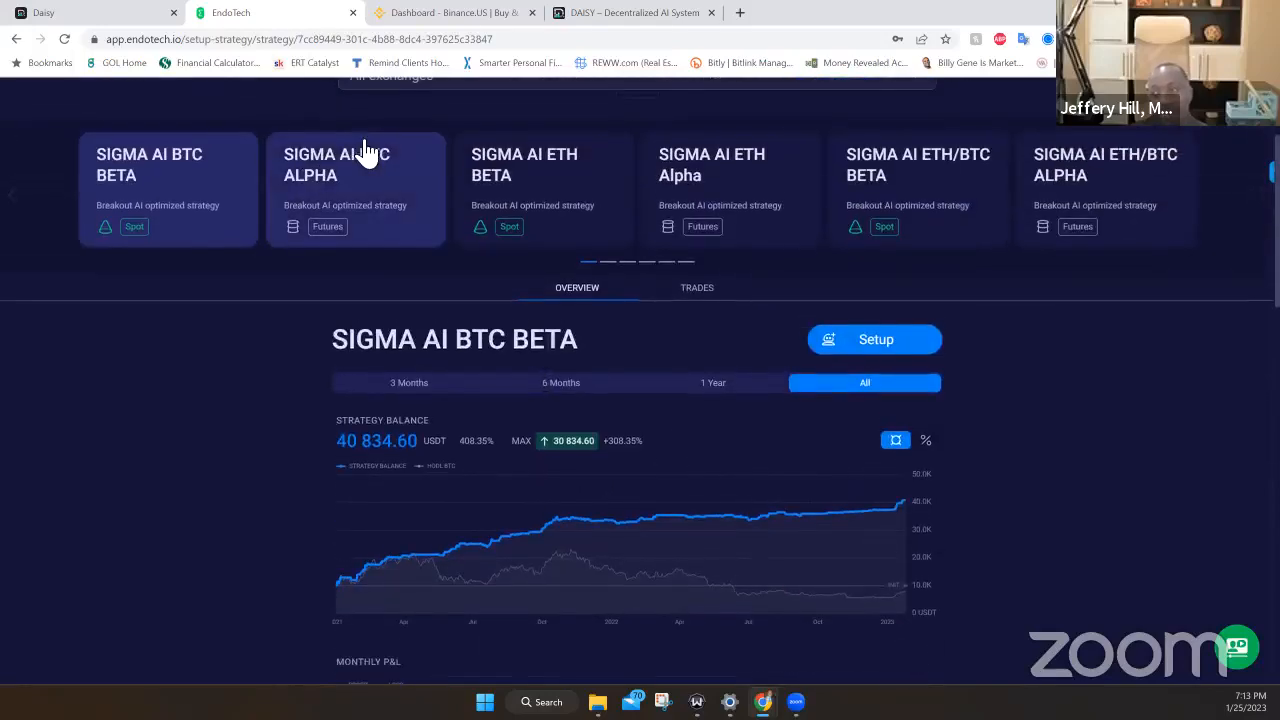
- Review the SIGMA AI BTC ALPHA strategy, then the SIGMA AI ETH BETA balance chart and P&L
click(337, 164)
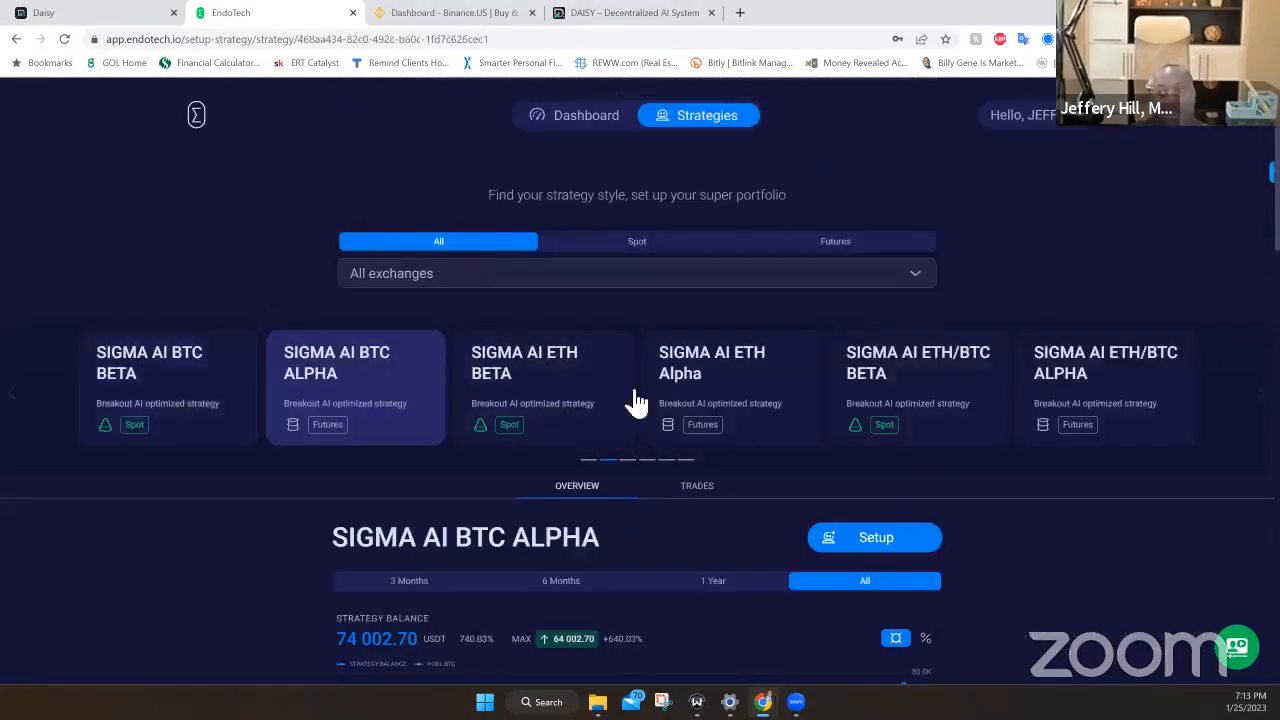
scroll(678, 510, down, 1)
scroll(678, 510, down, 3)
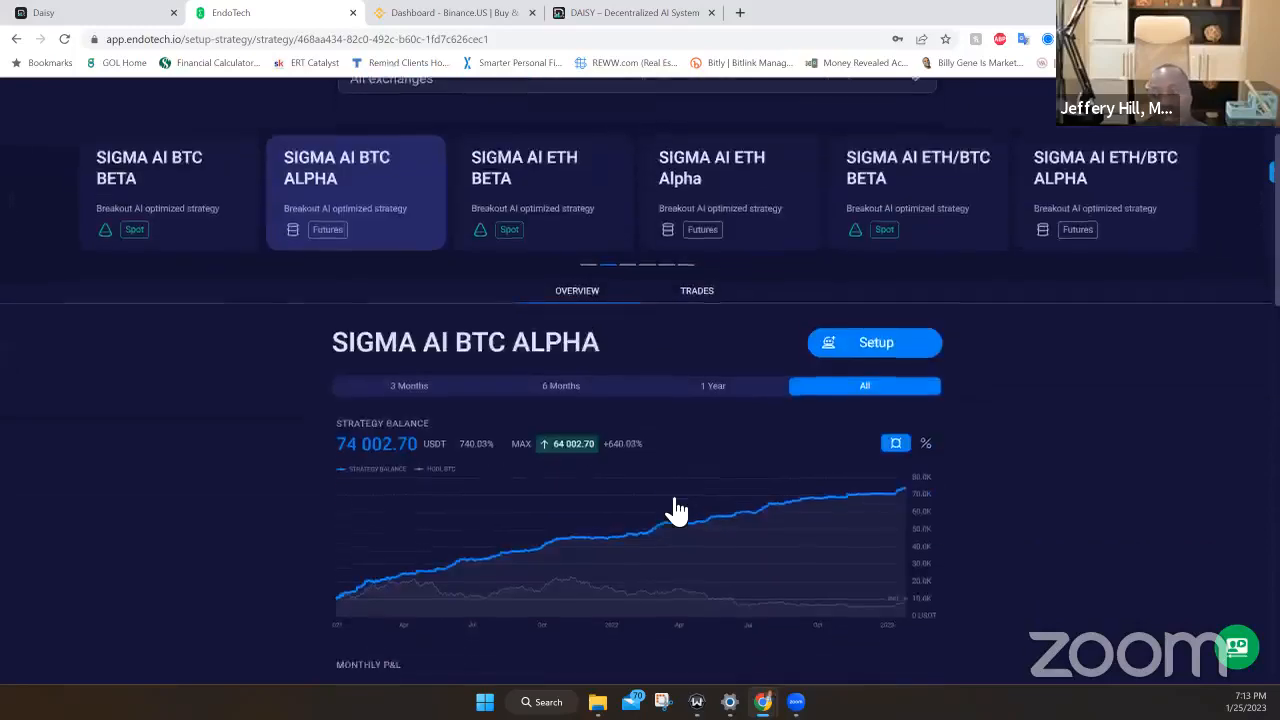
scroll(678, 510, down, 4)
scroll(670, 500, down, 4)
scroll(620, 480, down, 2)
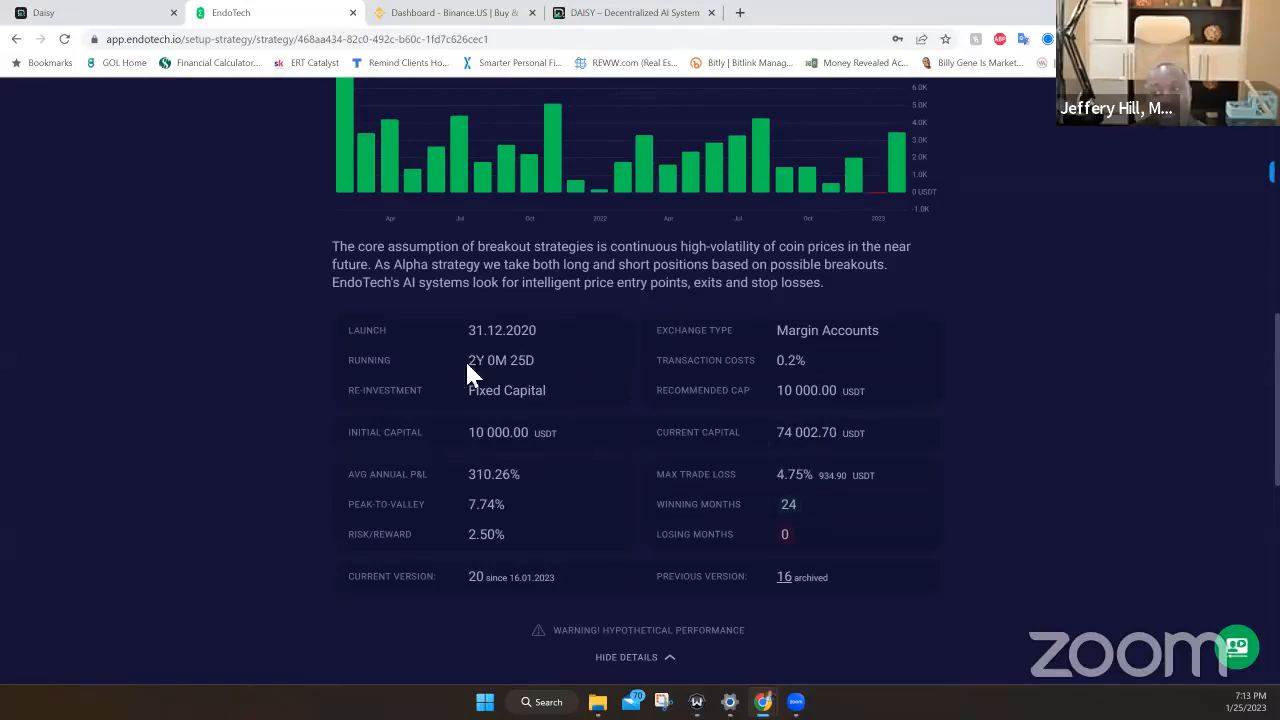
scroll(627, 381, up, 2)
scroll(627, 381, up, 3)
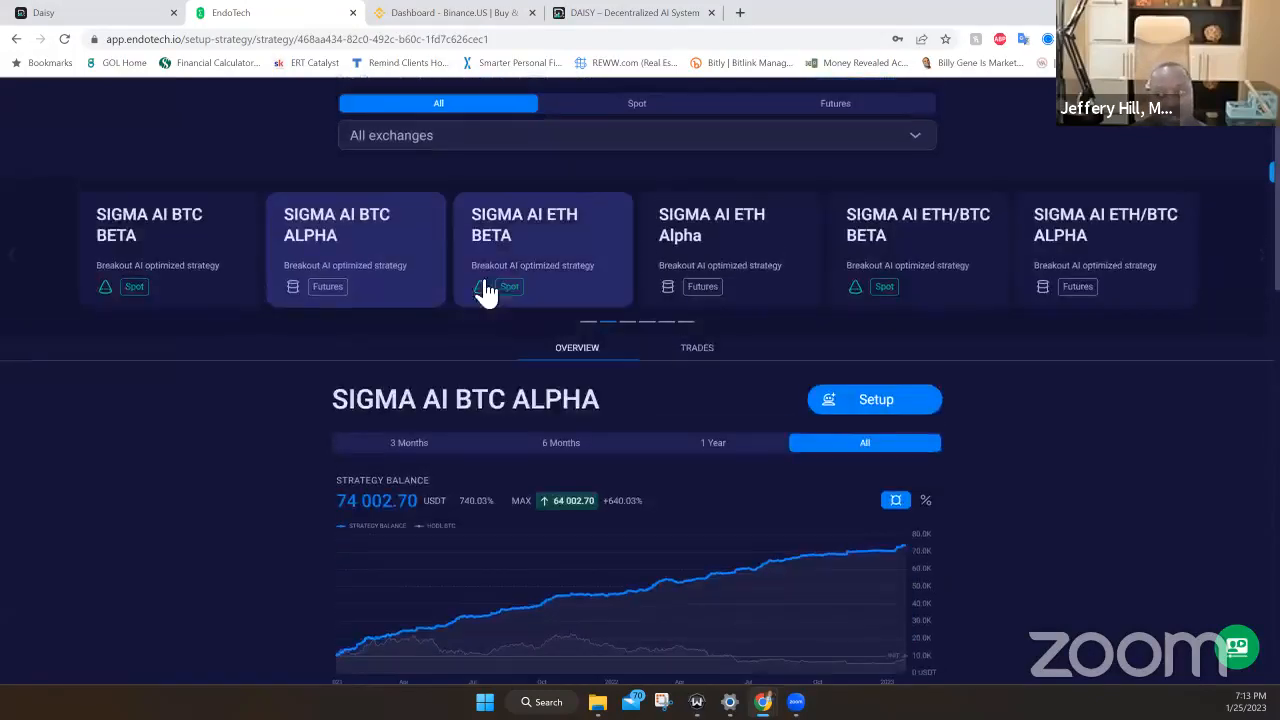
click(533, 278)
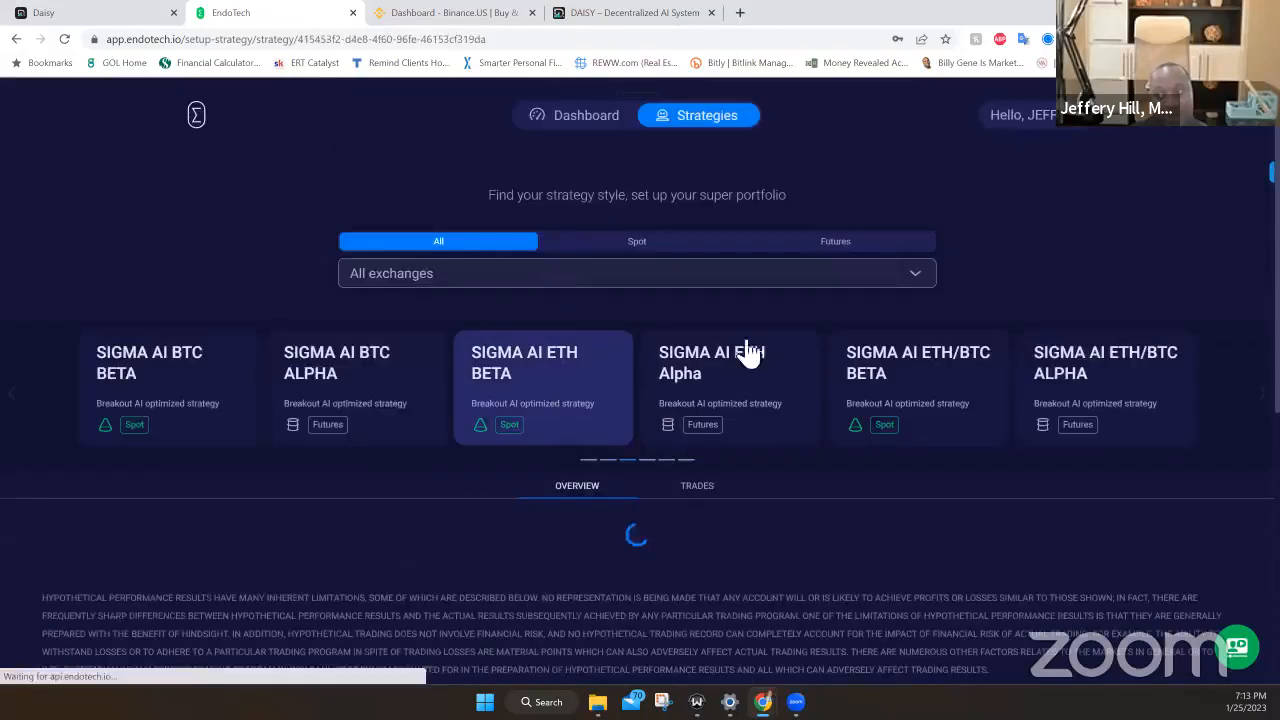
scroll(880, 420, down, 3)
scroll(880, 420, down, 5)
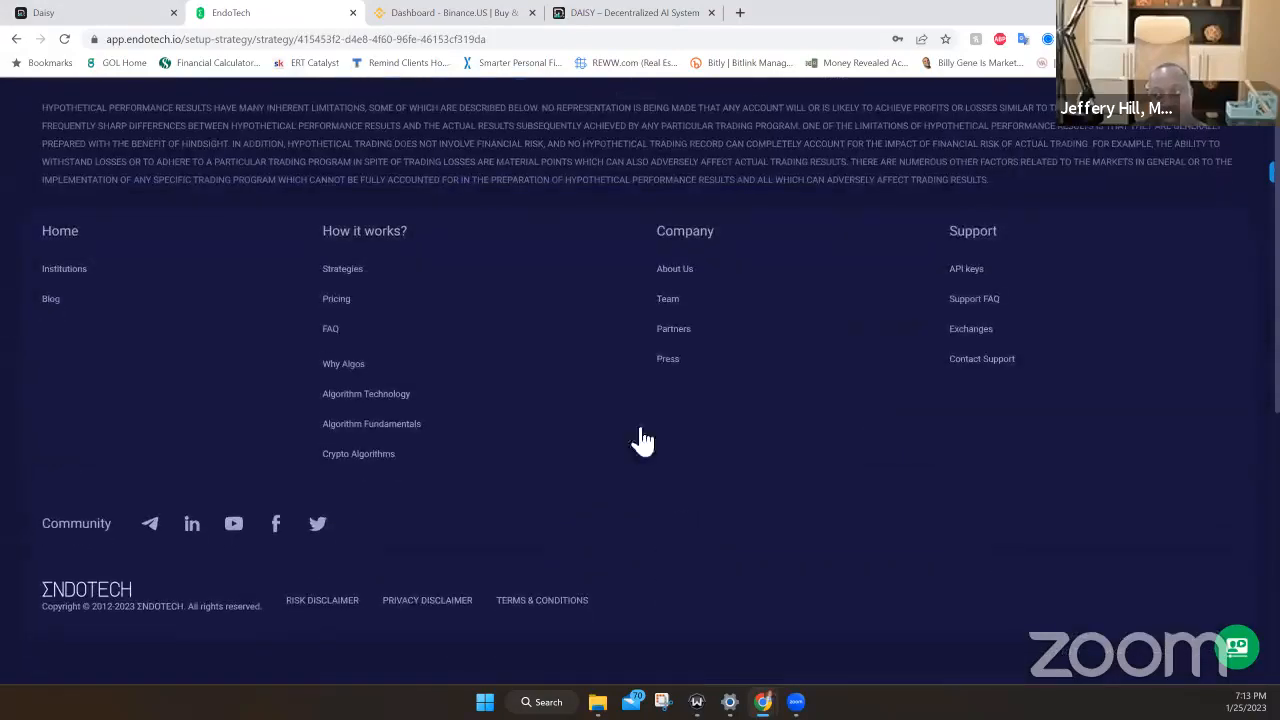
scroll(735, 355, up, 5)
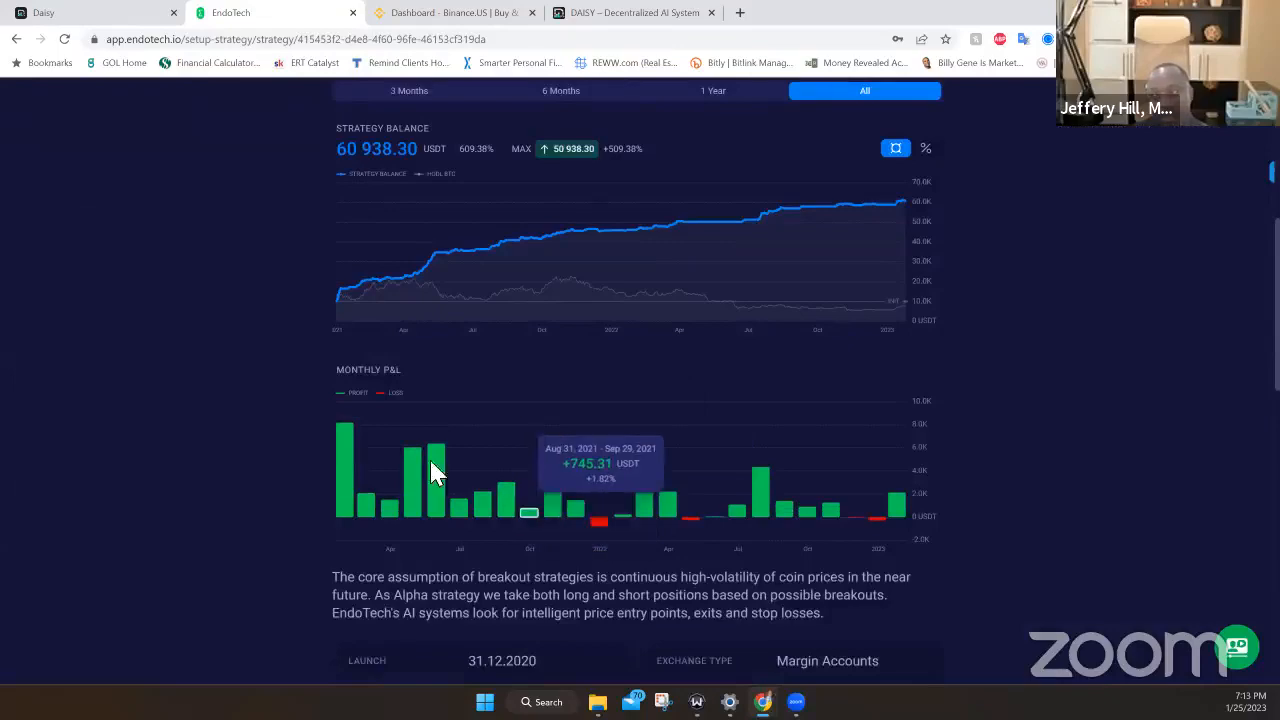
scroll(435, 470, down, 4)
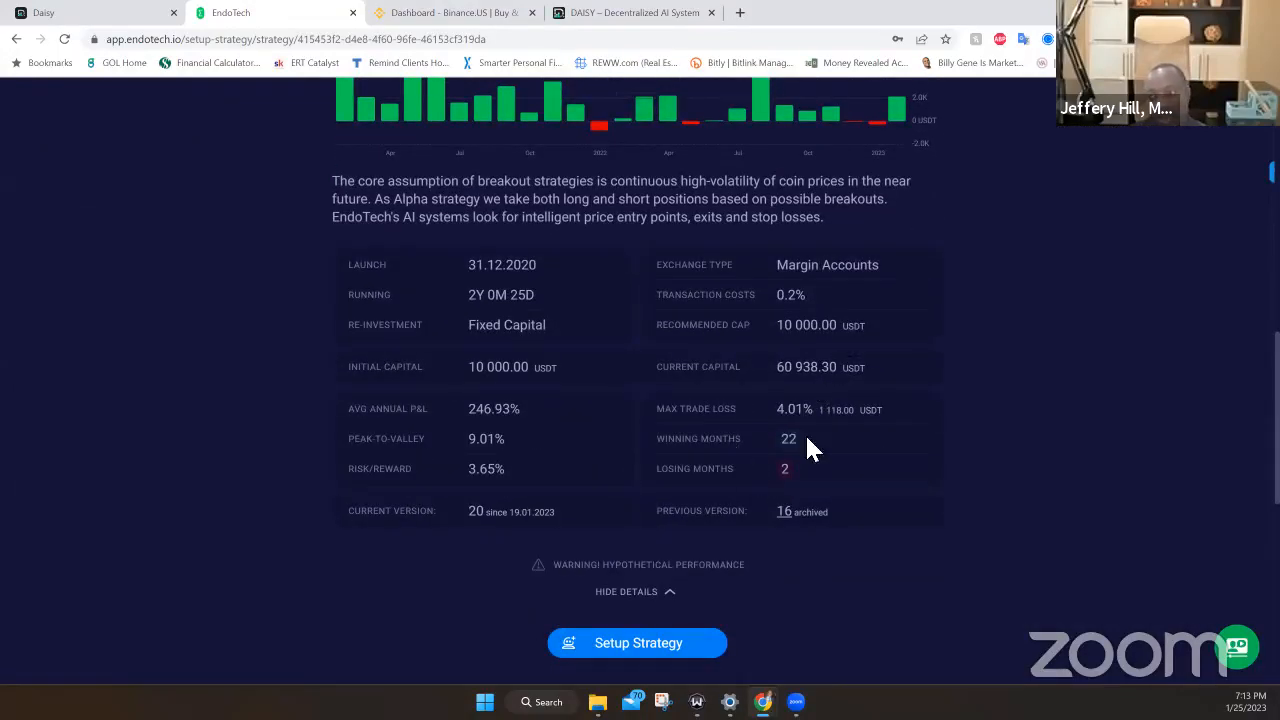
scroll(818, 368, up, 4)
scroll(818, 368, up, 5)
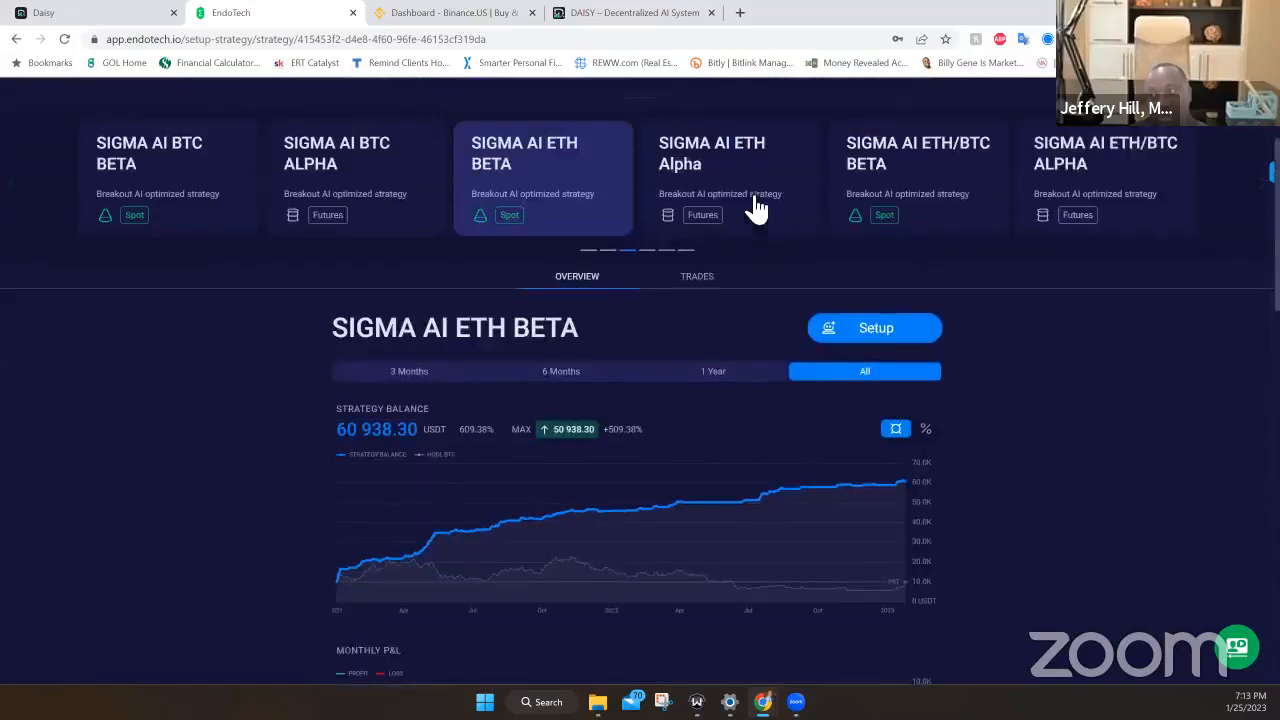
- Review the SIGMA AI ETH Alpha strategy's charts and 352.77% annual P&L figures
click(753, 205)
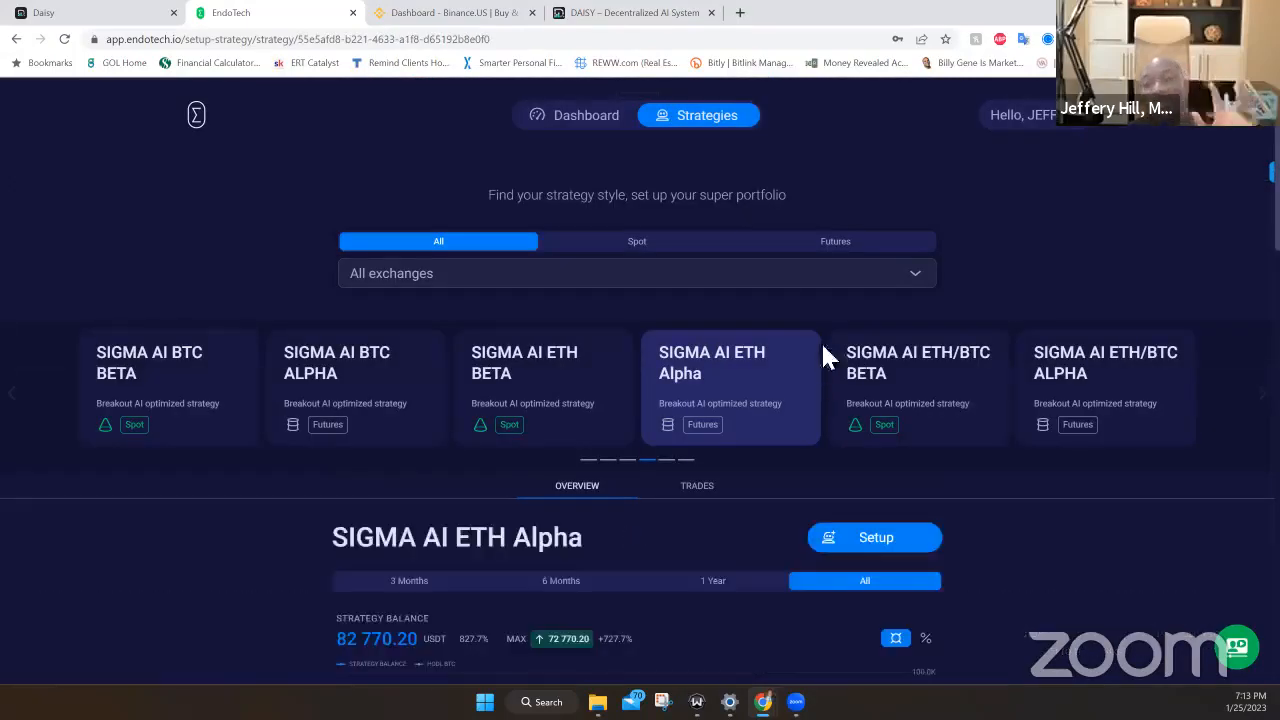
scroll(826, 354, down, 2)
scroll(831, 319, down, 4)
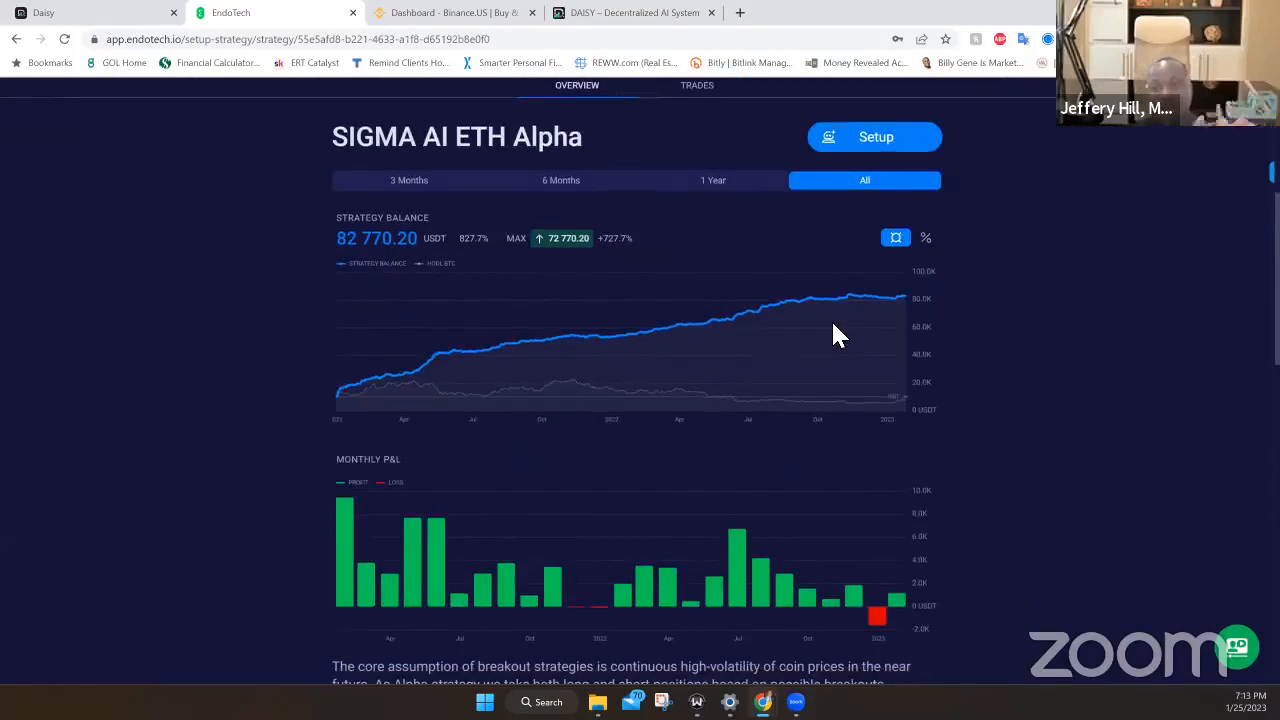
scroll(831, 319, down, 2)
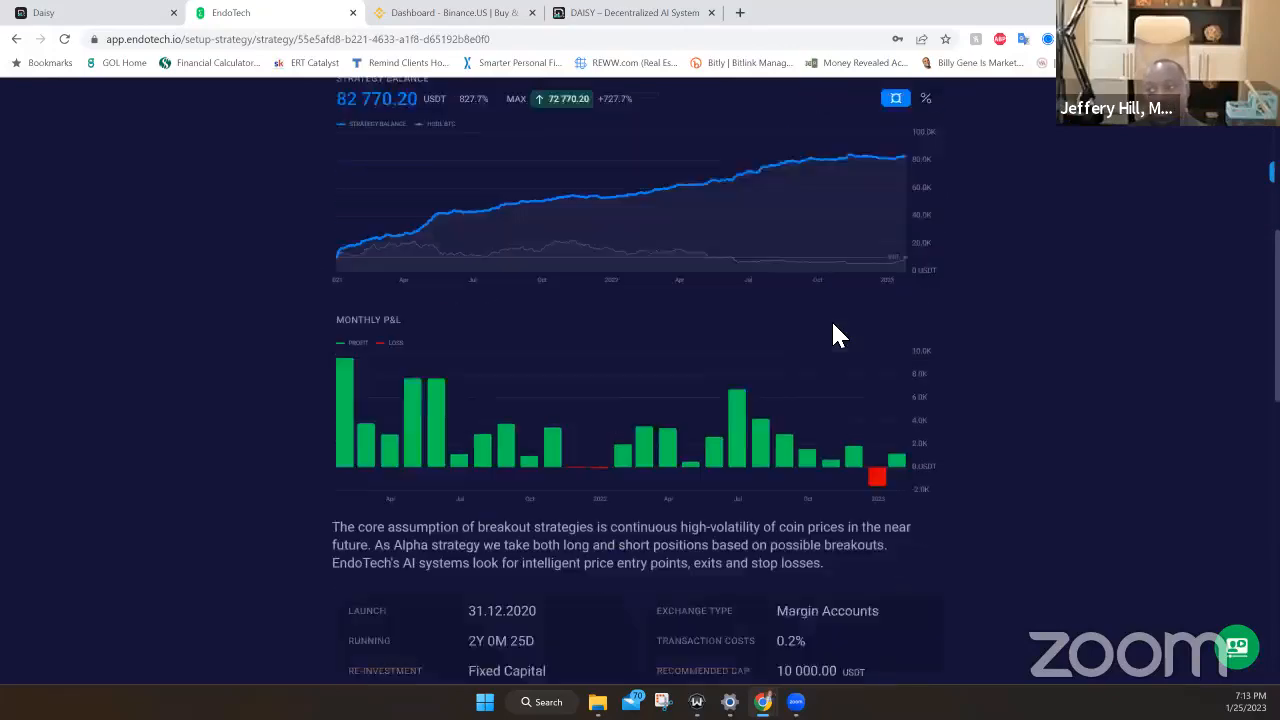
scroll(831, 319, down, 1)
scroll(838, 334, down, 4)
scroll(838, 334, down, 2)
scroll(838, 334, down, 2)
scroll(757, 316, up, 2)
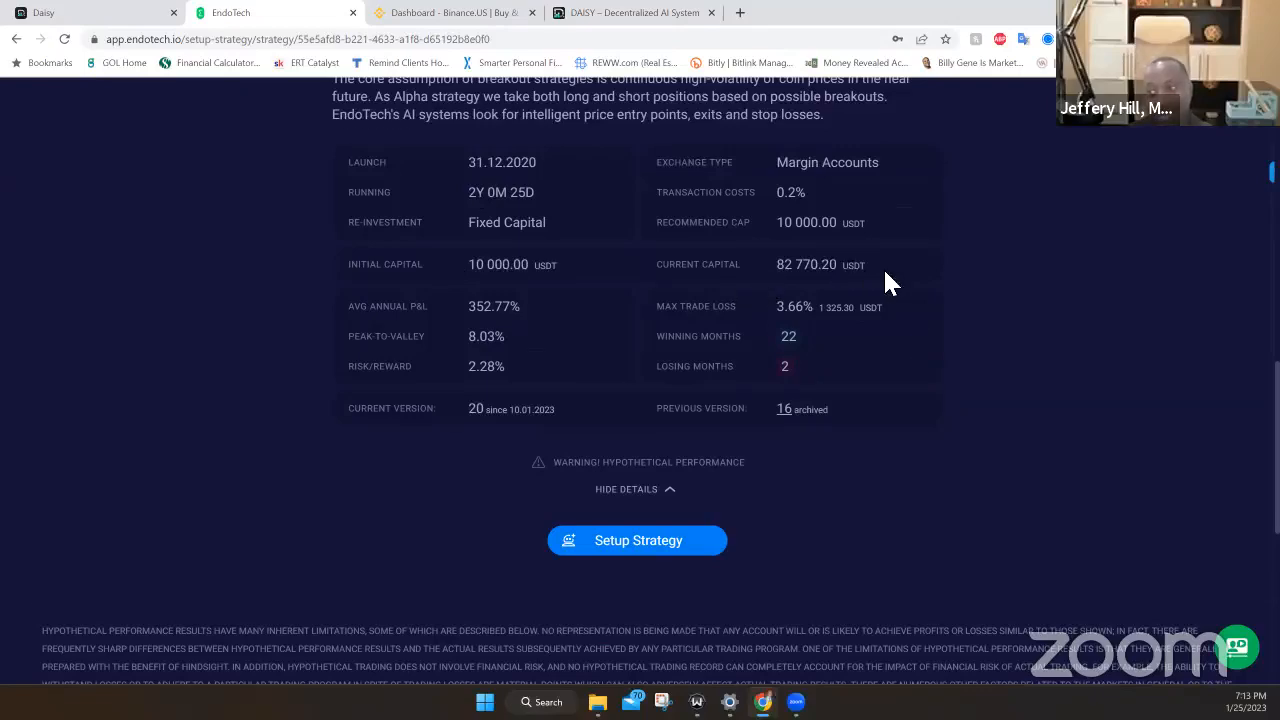
scroll(890, 282, up, 1)
scroll(890, 282, up, 2)
scroll(890, 282, up, 4)
scroll(890, 282, up, 4)
scroll(930, 296, up, 4)
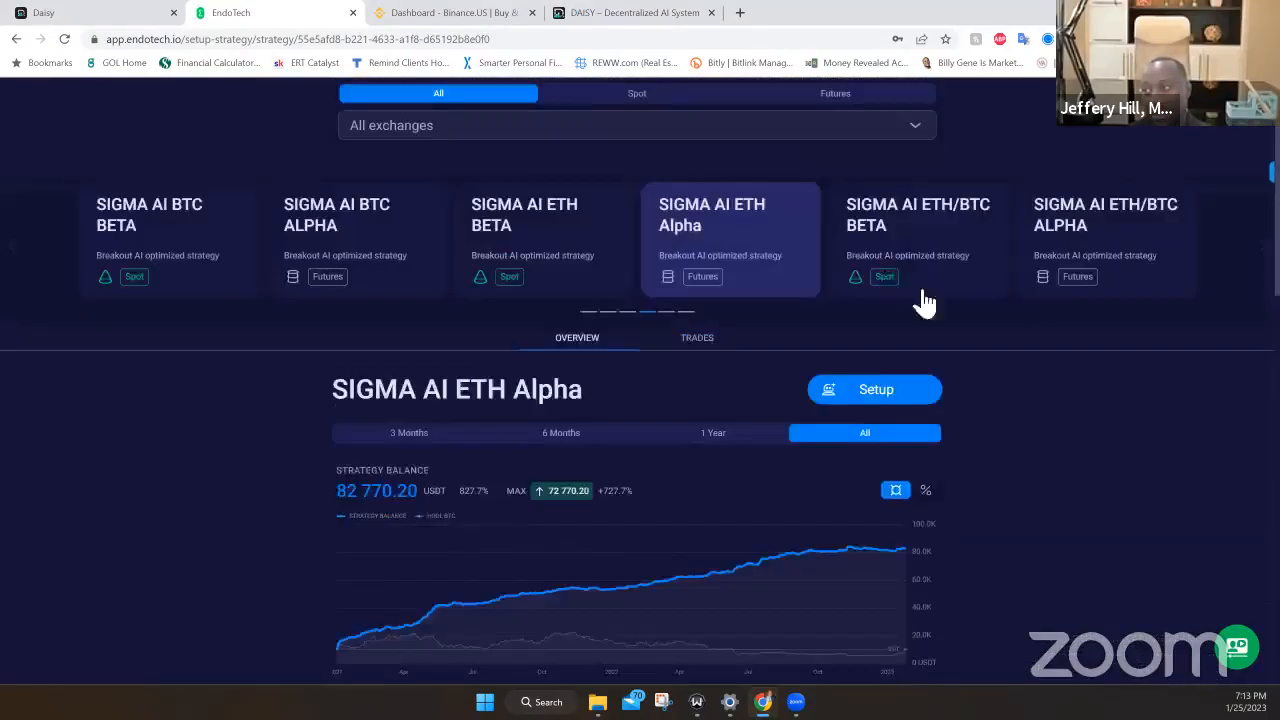
scroll(930, 296, up, 3)
- Review SIGMA AI ETH/BTC BETA's 12.4312 BTC balance and stats, then select SIGMA AI ETH/BTC ALPHA
click(930, 280)
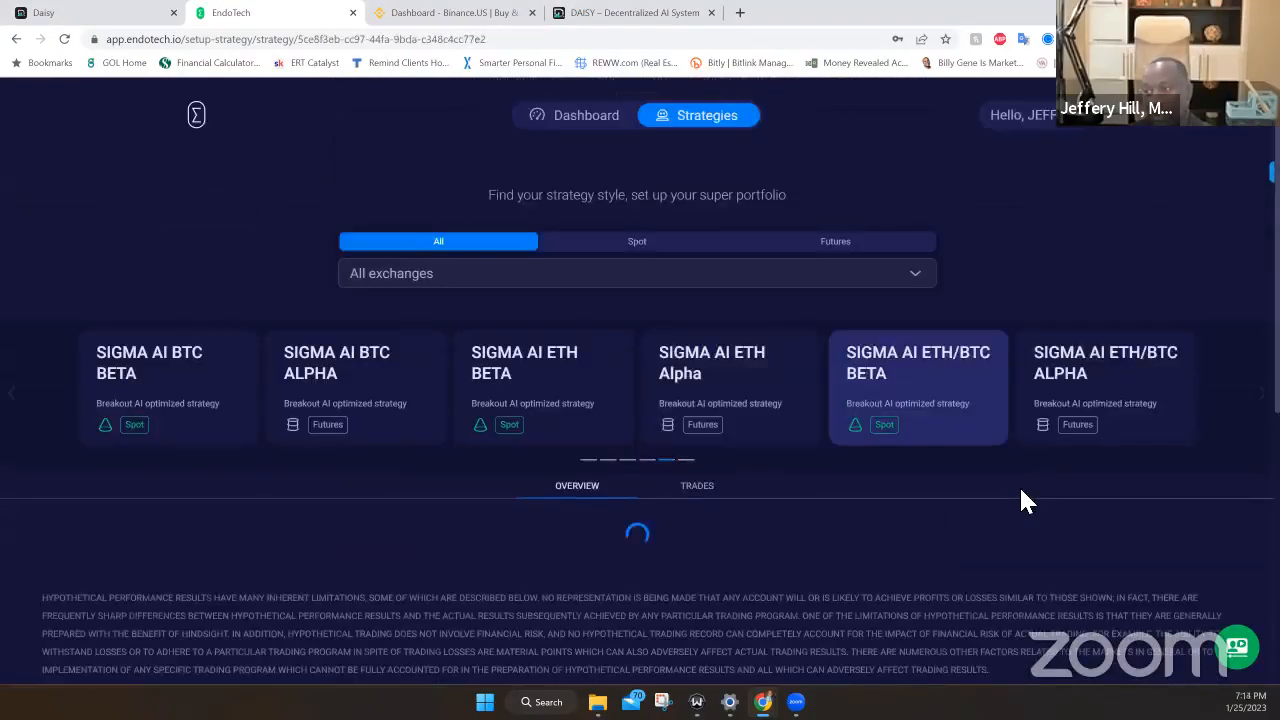
scroll(1027, 500, down, 2)
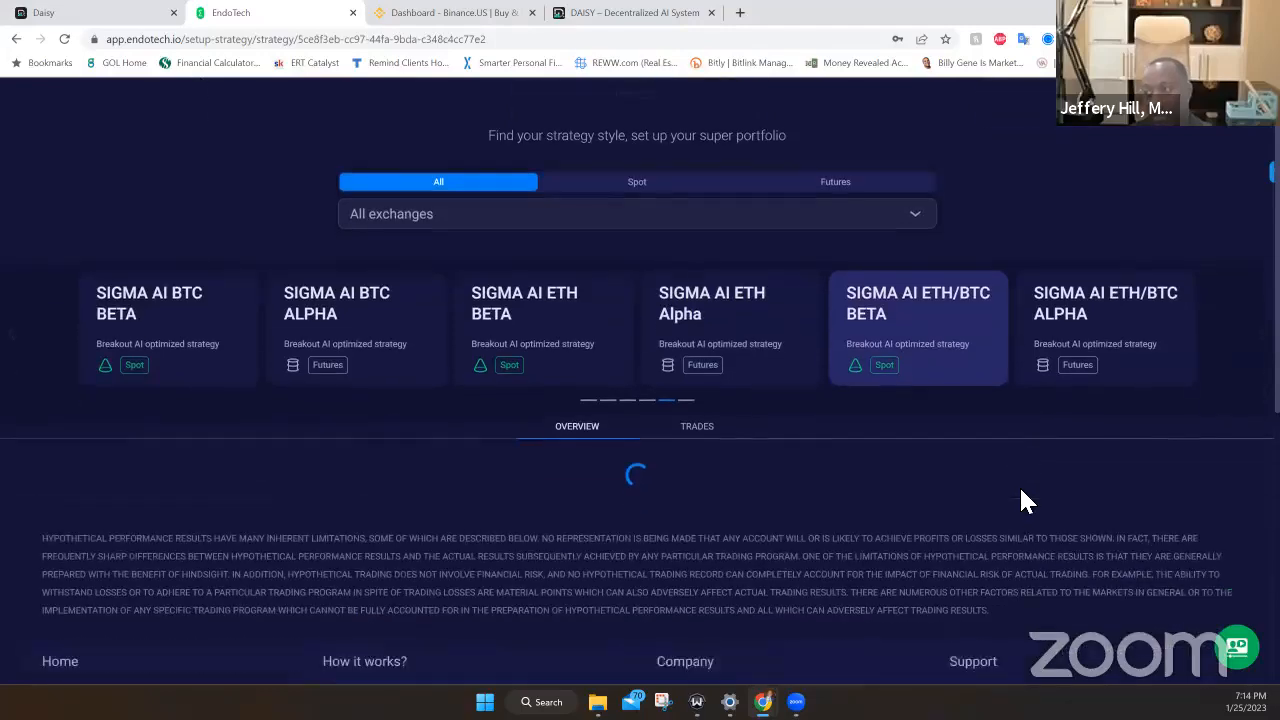
scroll(1027, 500, down, 2)
scroll(1019, 485, down, 1)
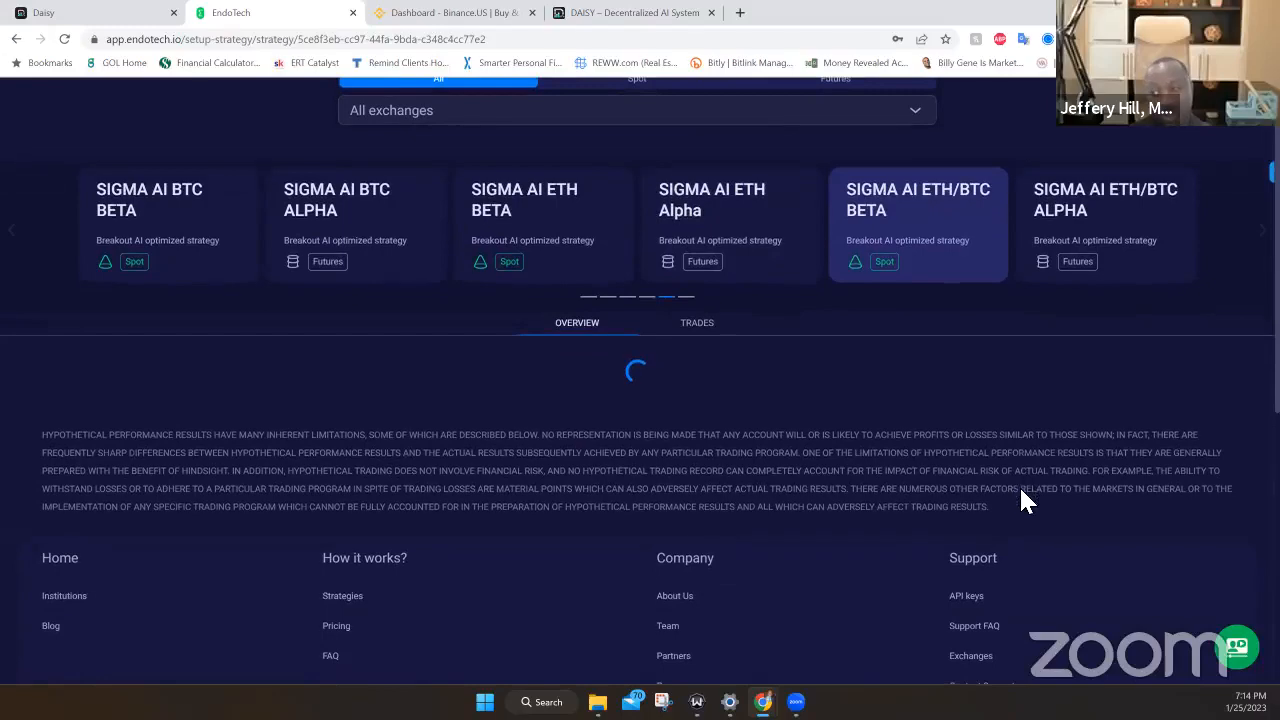
scroll(1019, 485, down, 1)
scroll(1018, 472, down, 3)
scroll(1018, 472, down, 1)
scroll(1018, 472, down, 4)
scroll(1018, 472, down, 1)
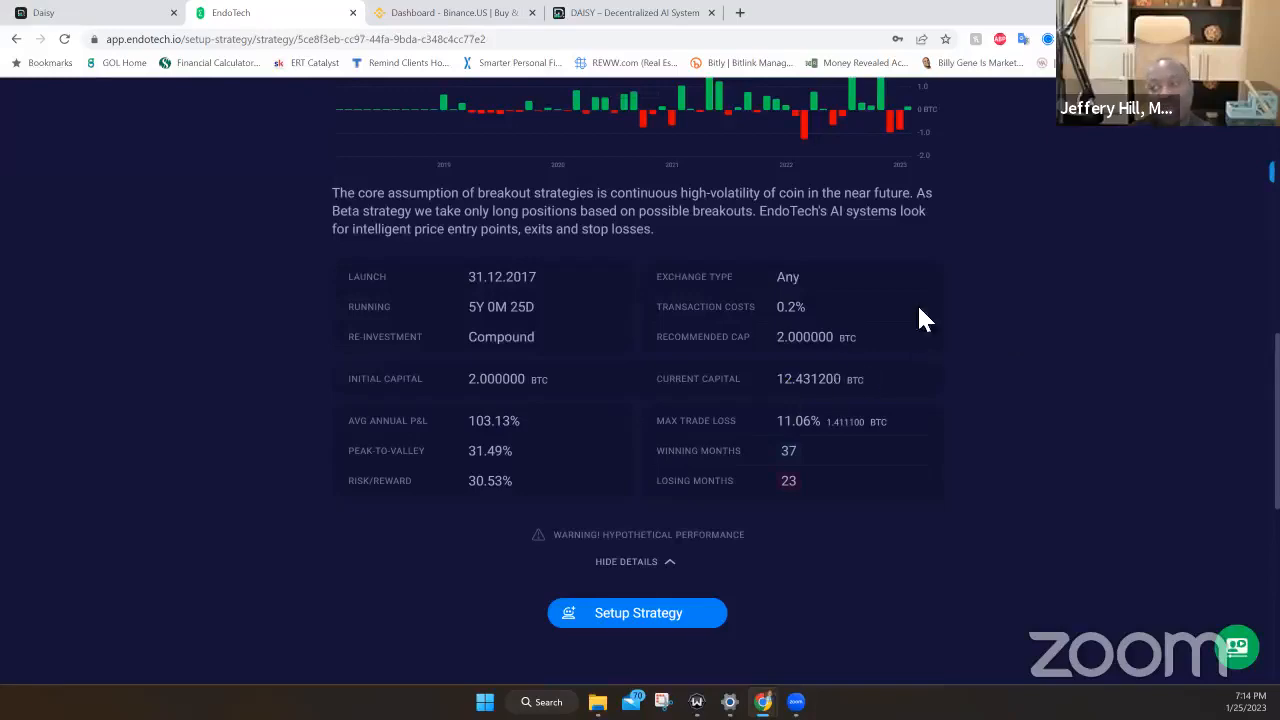
scroll(917, 303, up, 2)
scroll(917, 303, up, 2)
scroll(917, 303, up, 2)
scroll(917, 303, up, 2)
scroll(921, 257, up, 1)
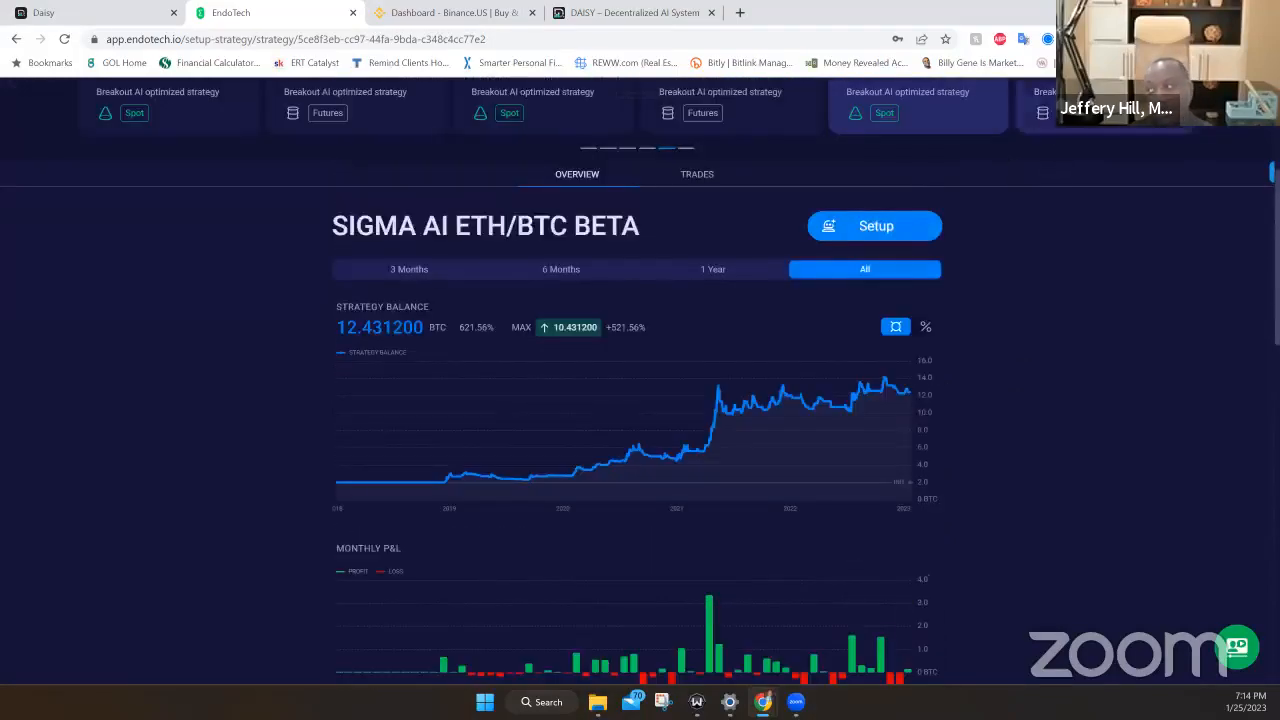
click(1040, 105)
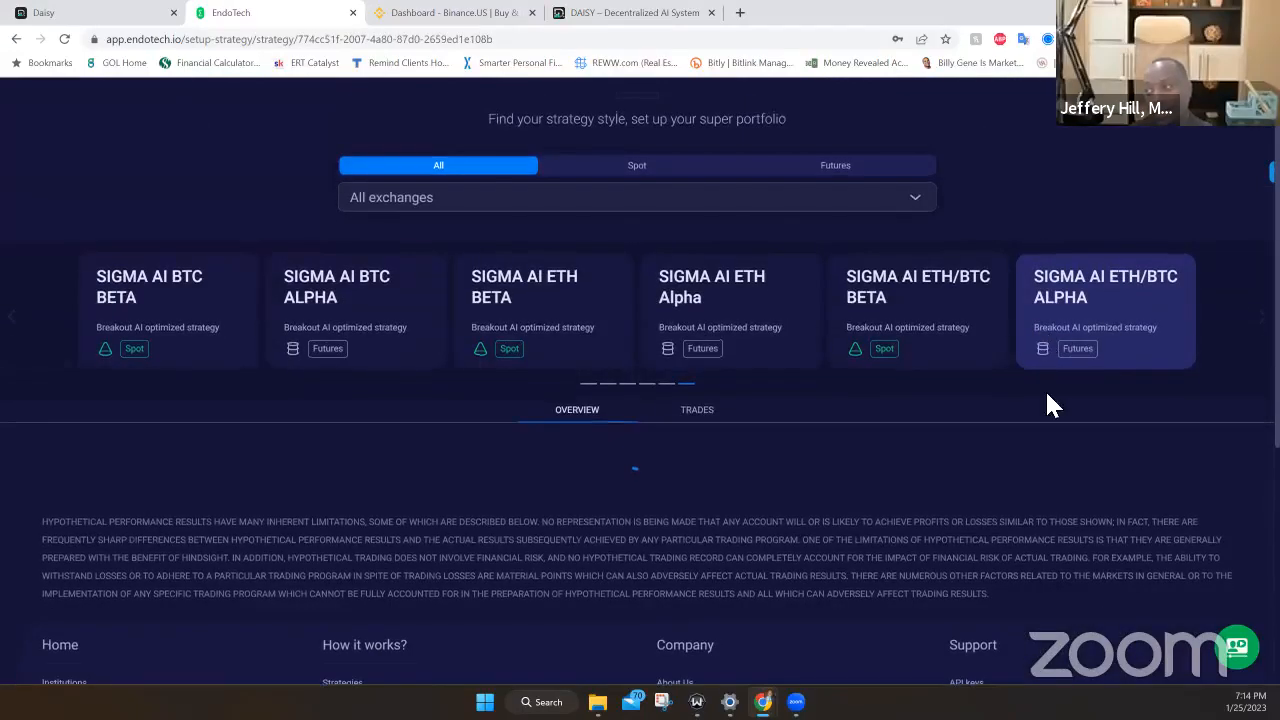
scroll(1045, 389, down, 1)
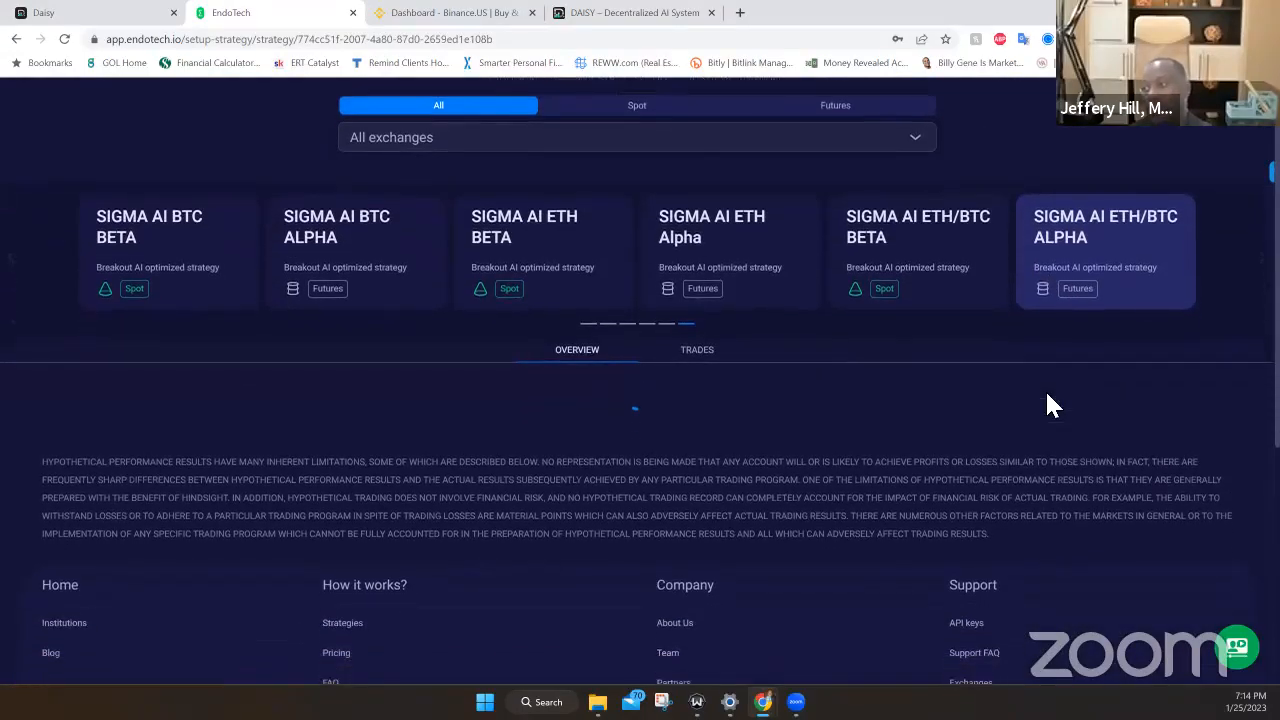
scroll(1045, 389, down, 3)
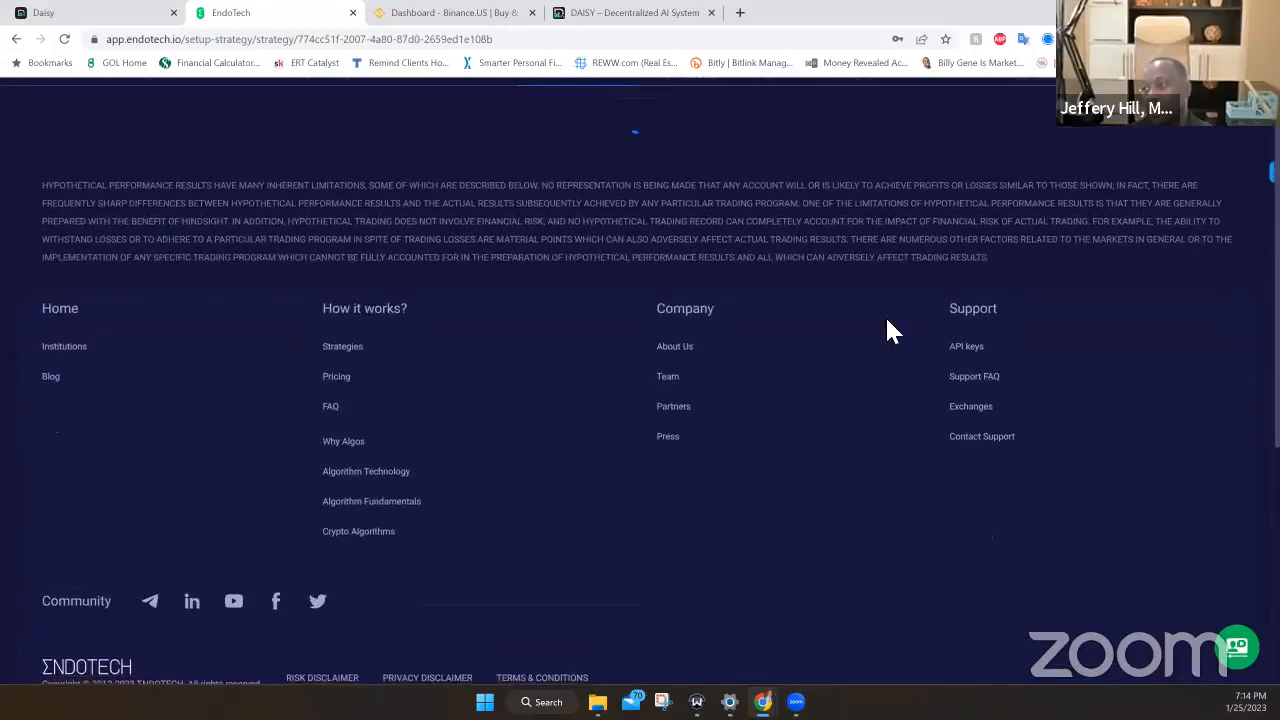
scroll(885, 340, down, 5)
scroll(600, 400, down, 2)
scroll(491, 401, down, 1)
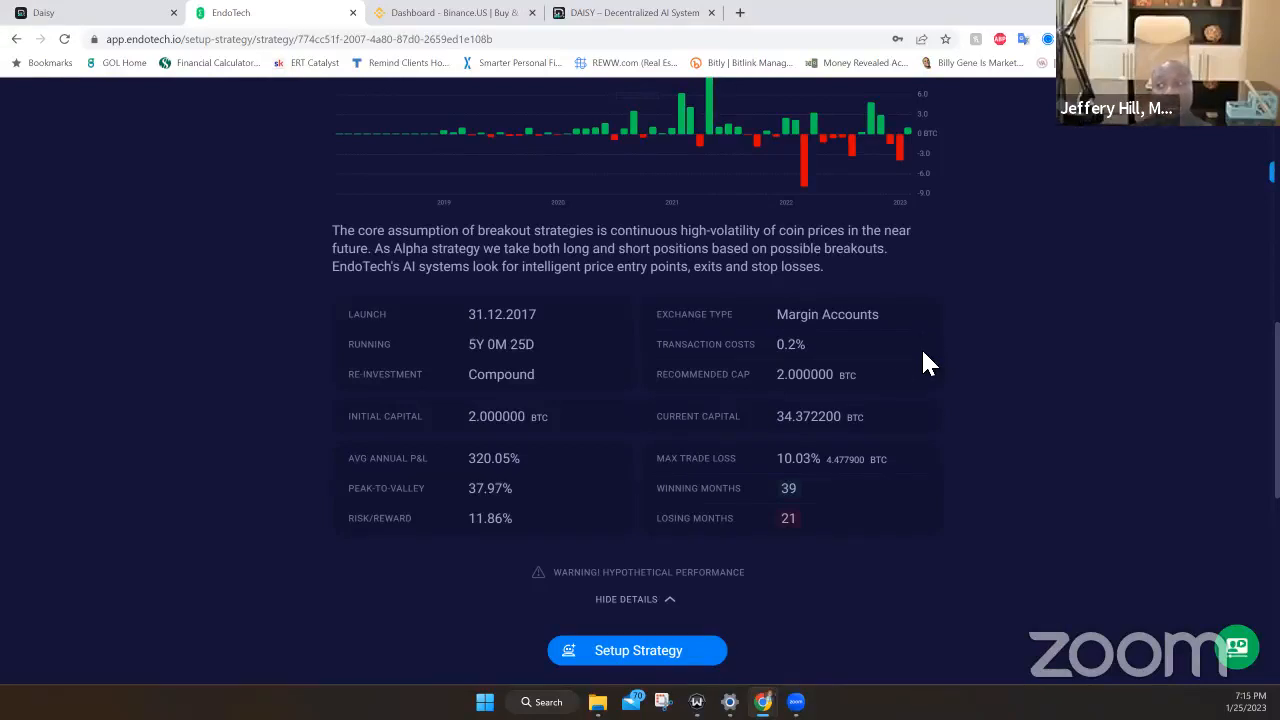
scroll(927, 343, up, 1)
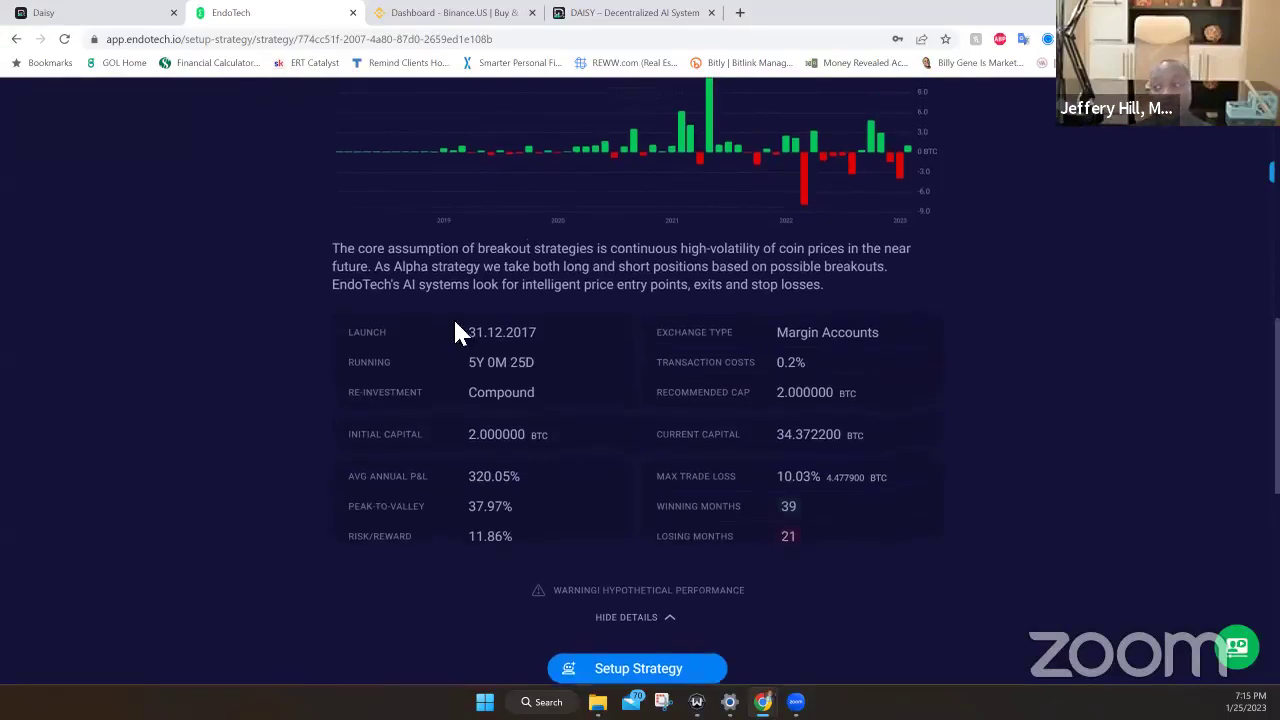
- Move from the ETH/BTC ALPHA details to the Binance.US portfolio dashboard
click(440, 12)
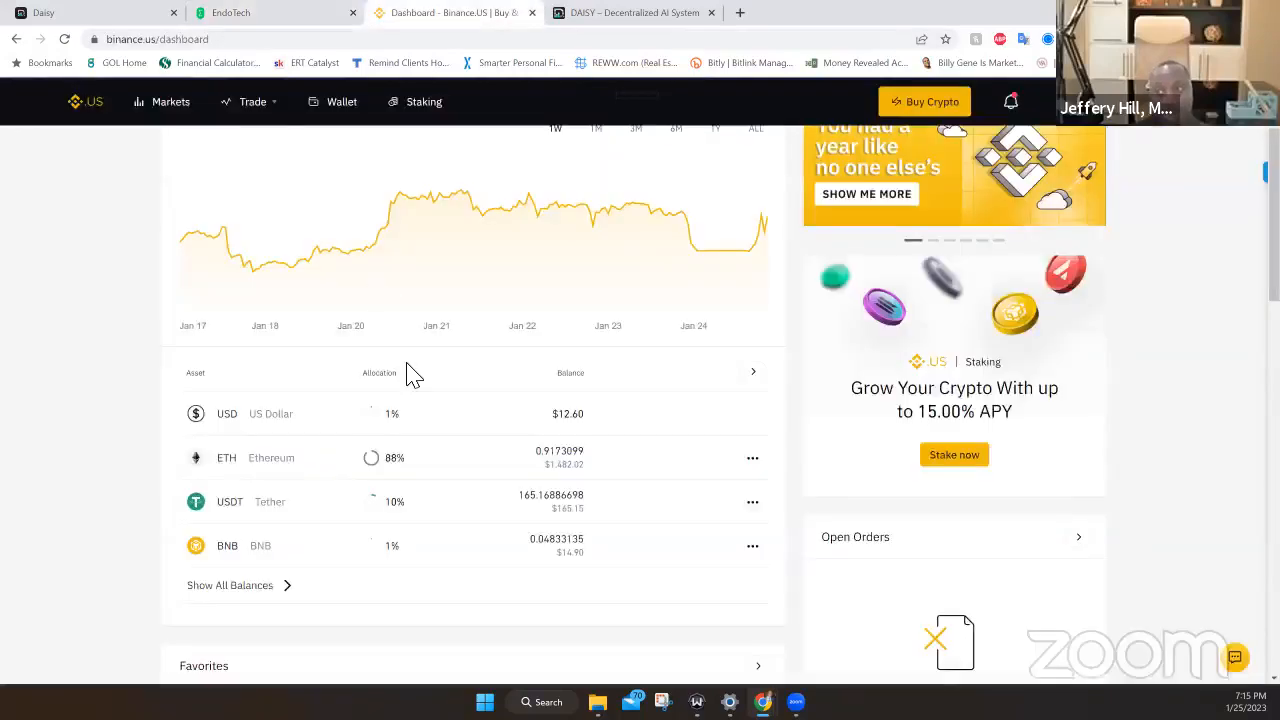
scroll(560, 360, up, 3)
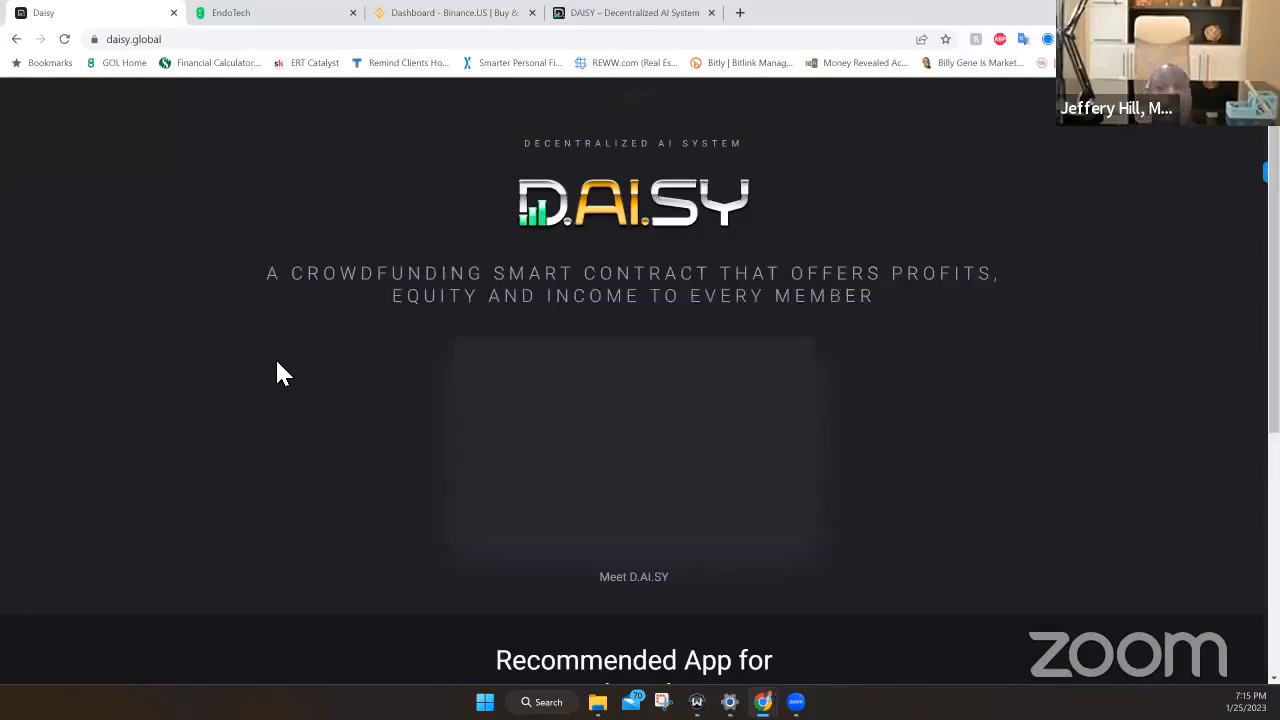
scroll(280, 372, down, 3)
scroll(534, 479, down, 3)
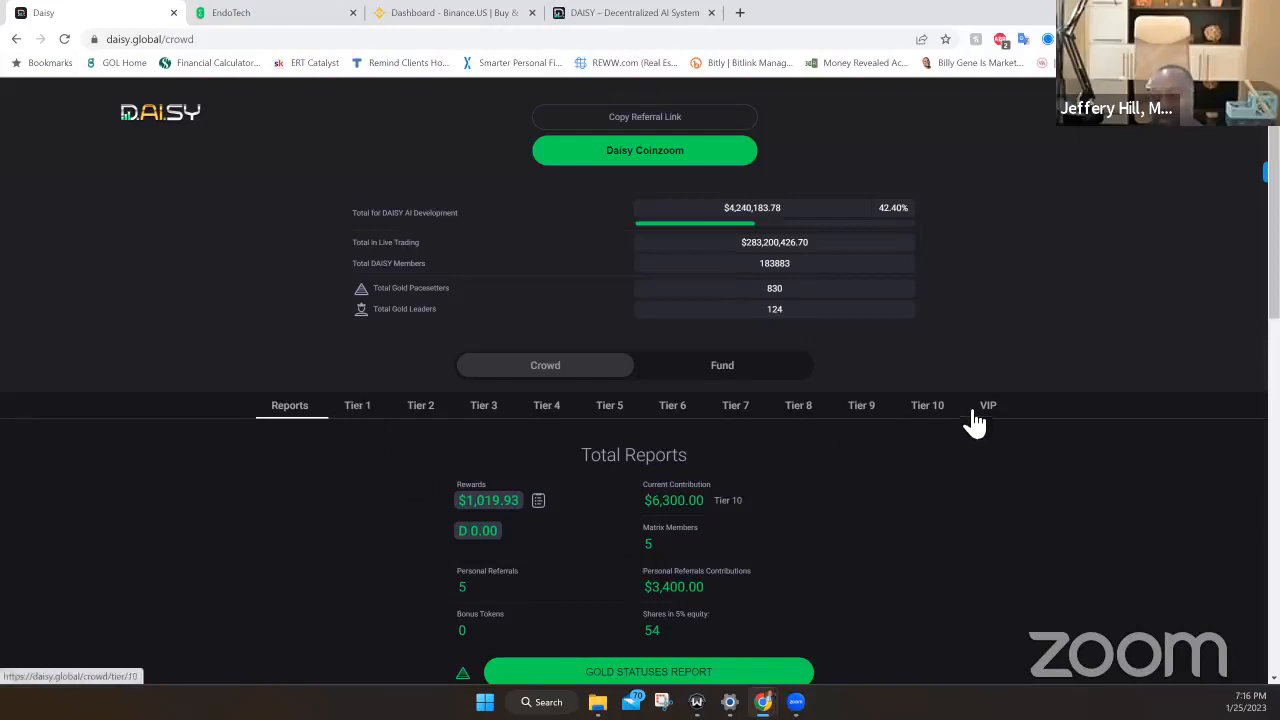
- Step through Crowd Tiers 1 to 5, ending on the $1,600 Tier 5 card with $3,200 contributed
click(357, 405)
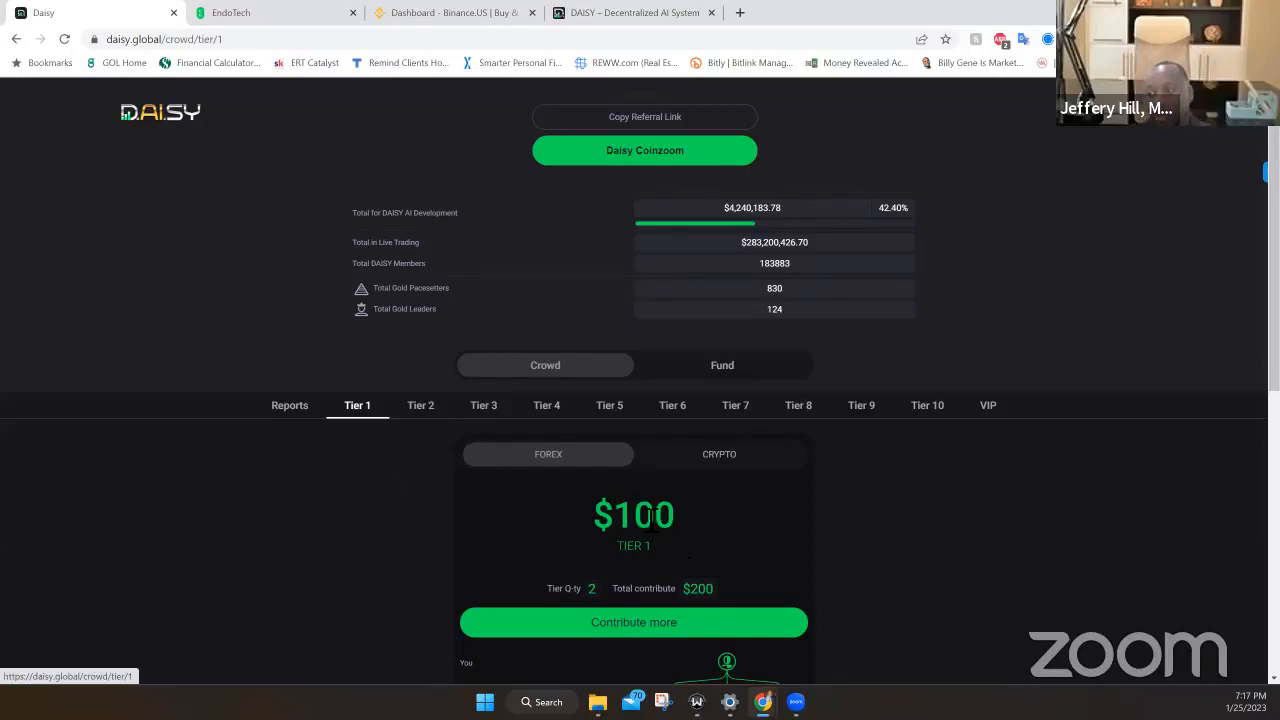
click(430, 412)
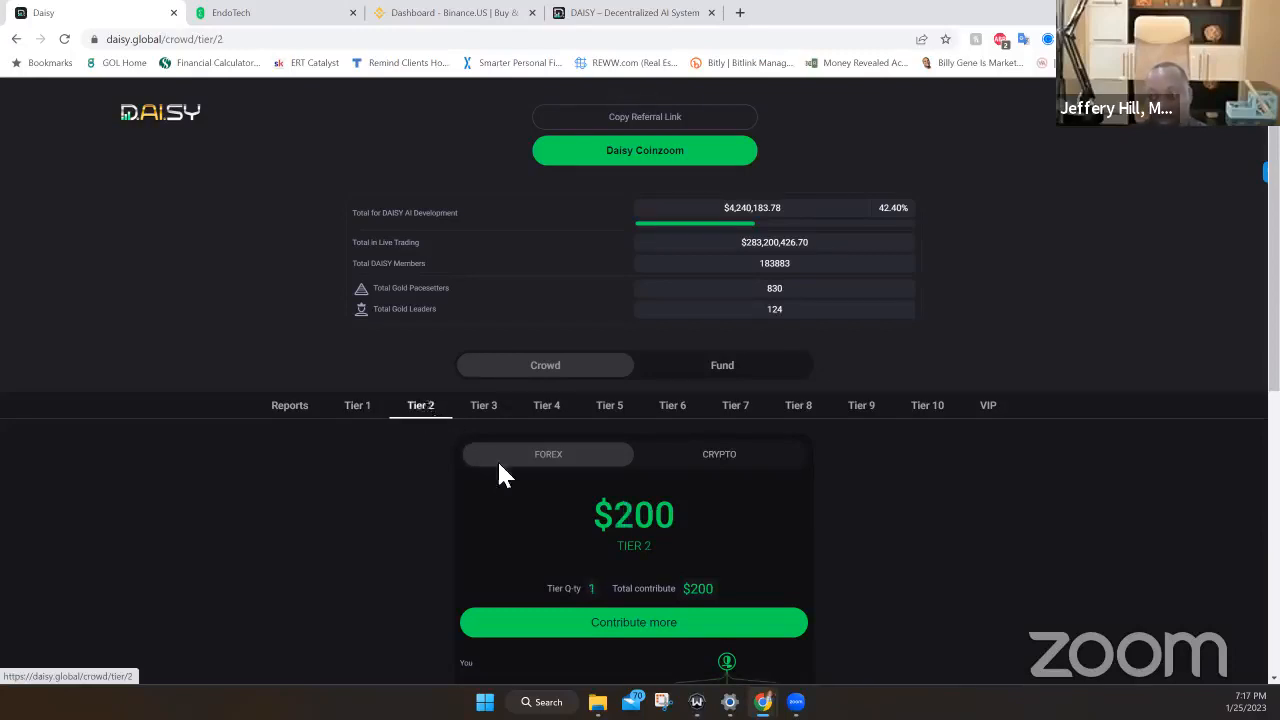
click(478, 407)
click(547, 405)
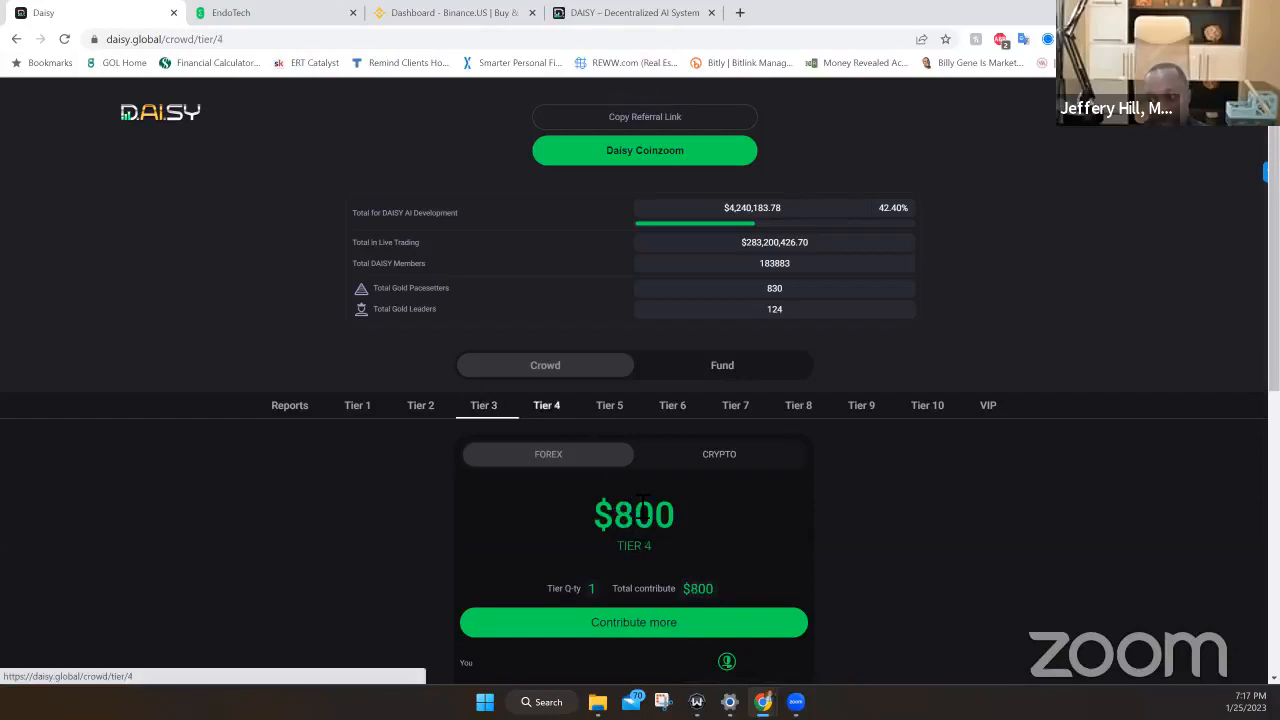
click(611, 407)
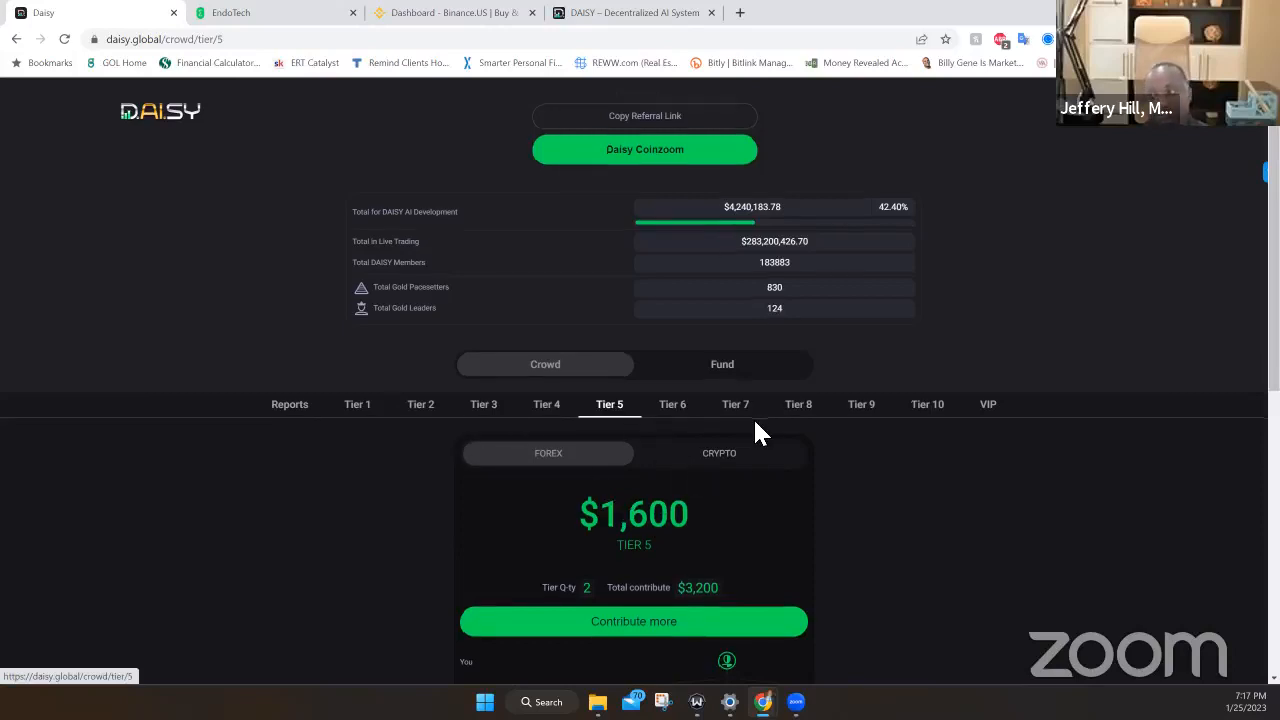
scroll(513, 323, down, 2)
scroll(599, 271, down, 1)
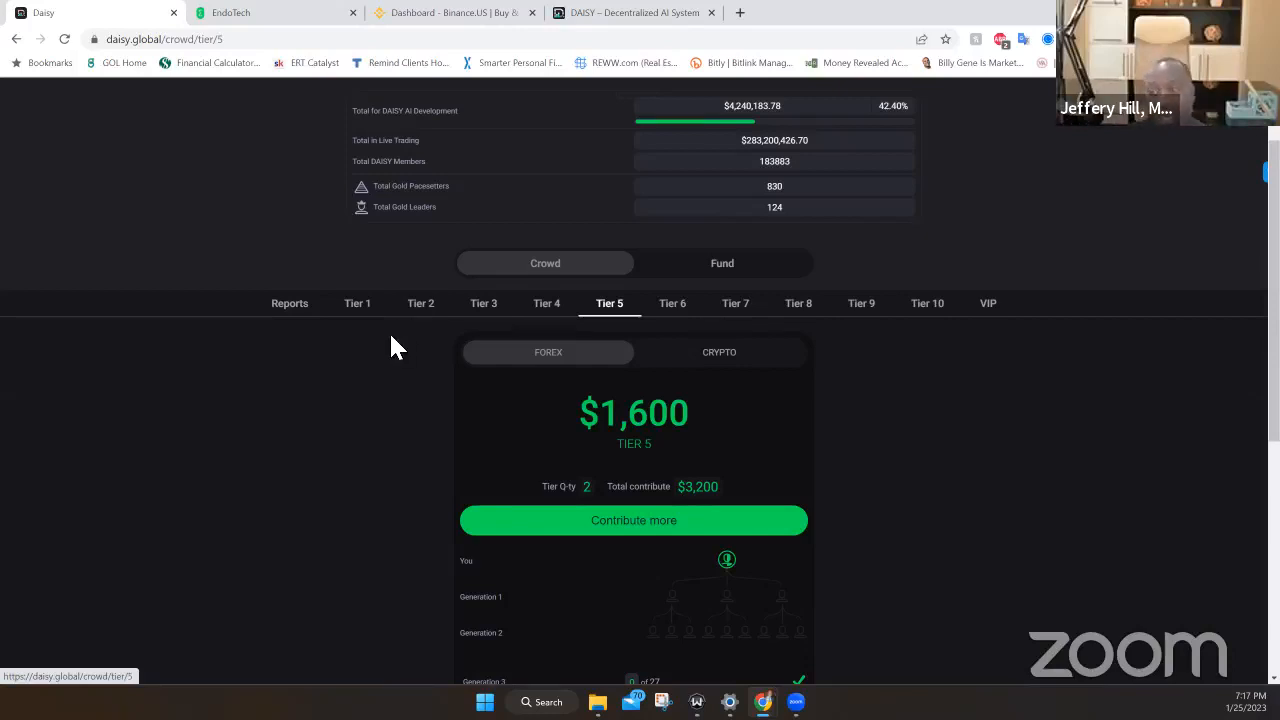
scroll(396, 347, down, 1)
scroll(396, 347, down, 1)
click(484, 267)
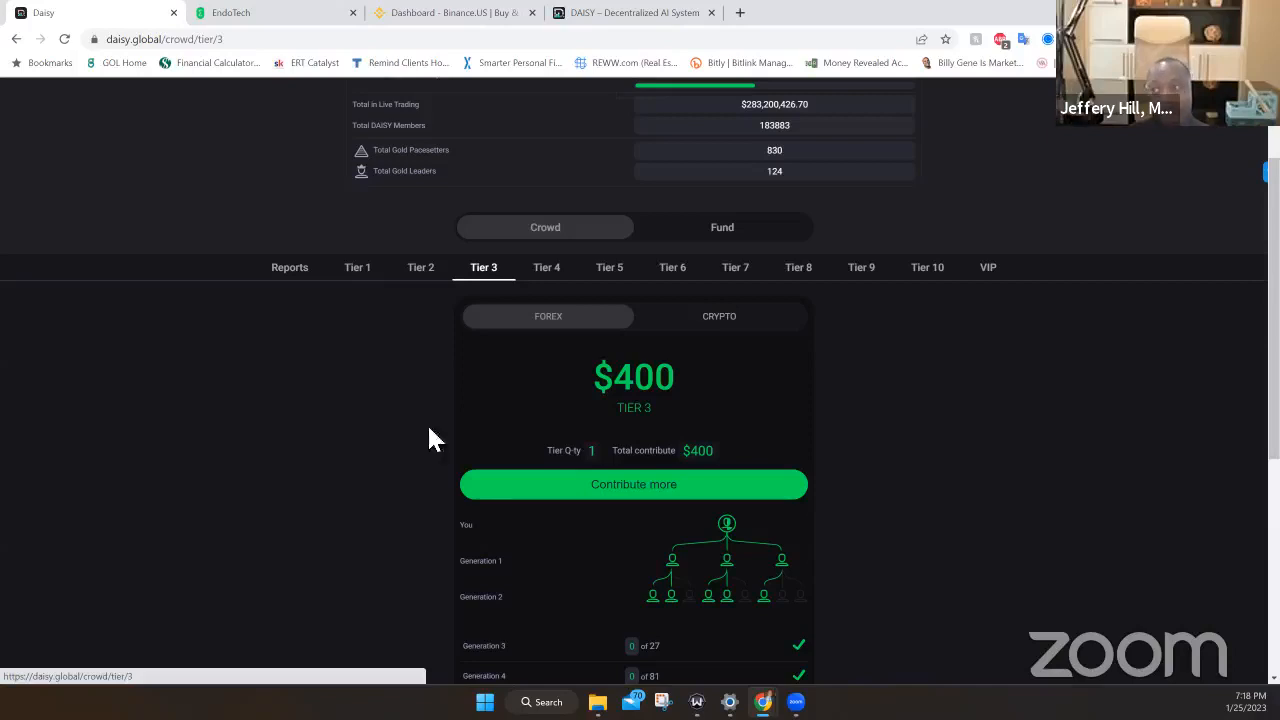
click(610, 270)
click(697, 479)
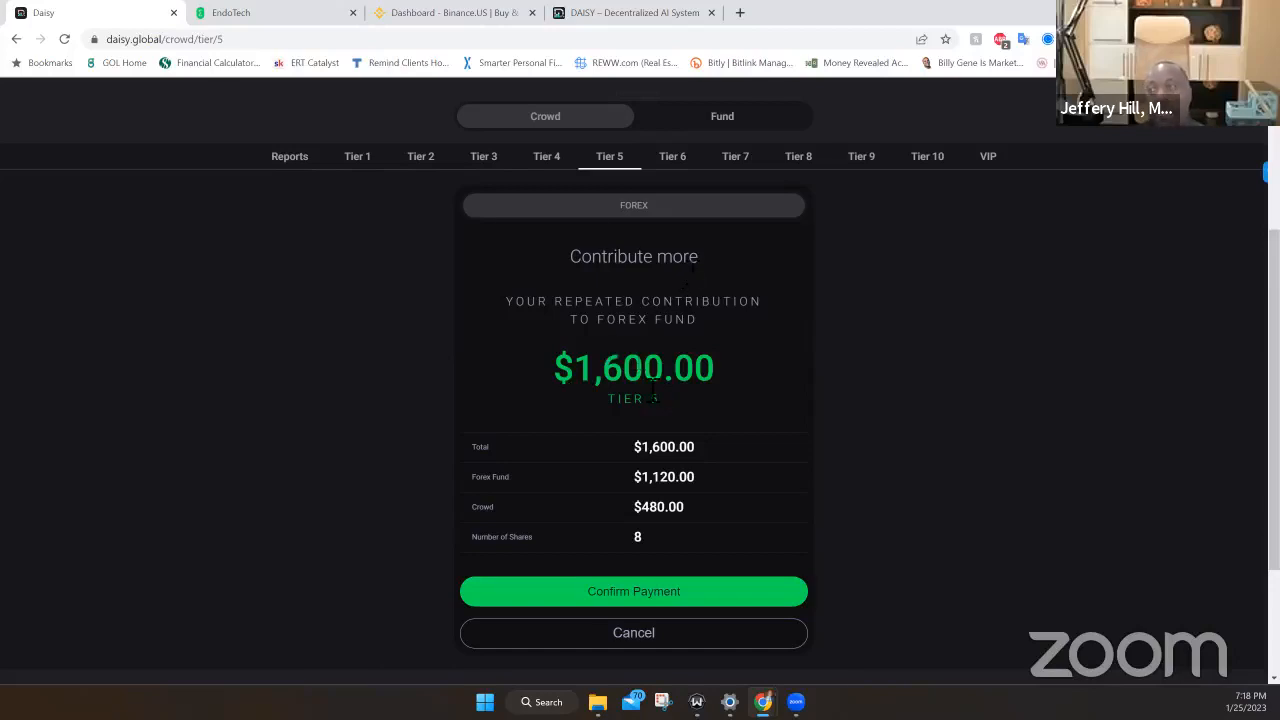
- Cancel the repeat contribution and show the Fund view's Forex balance of $11,930.67 with payout history
click(673, 641)
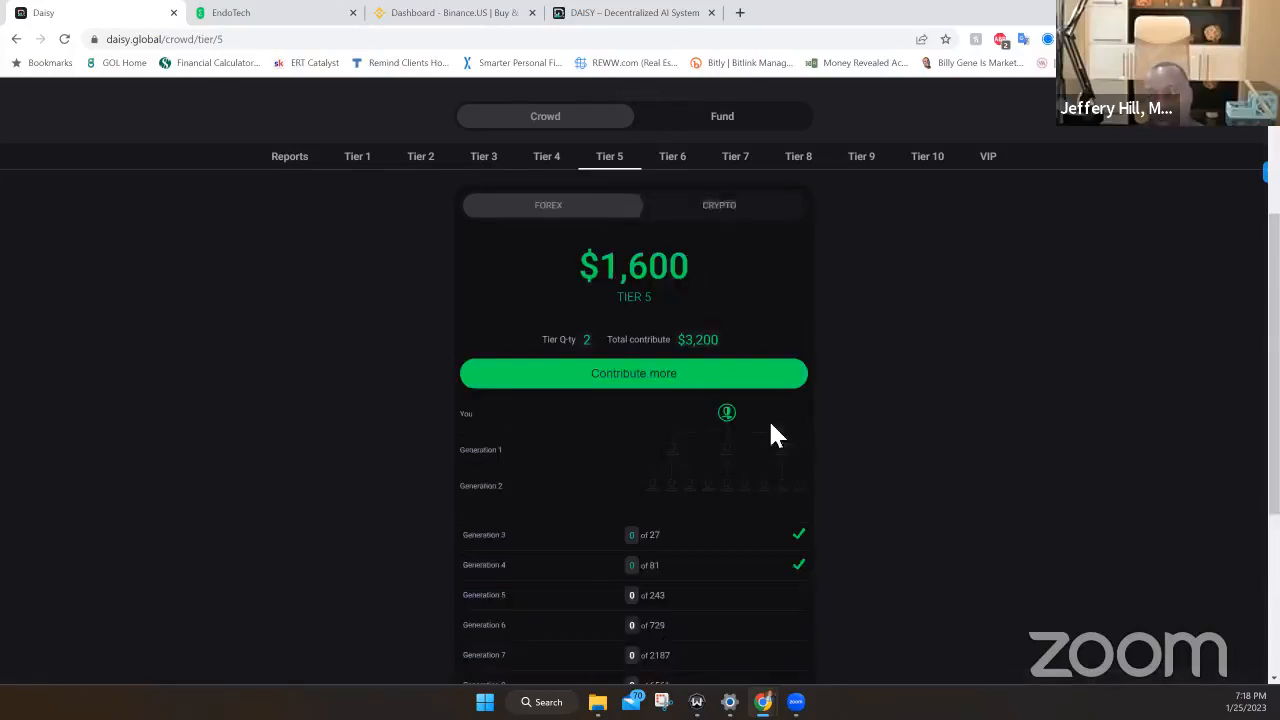
scroll(817, 367, up, 1)
scroll(762, 298, up, 1)
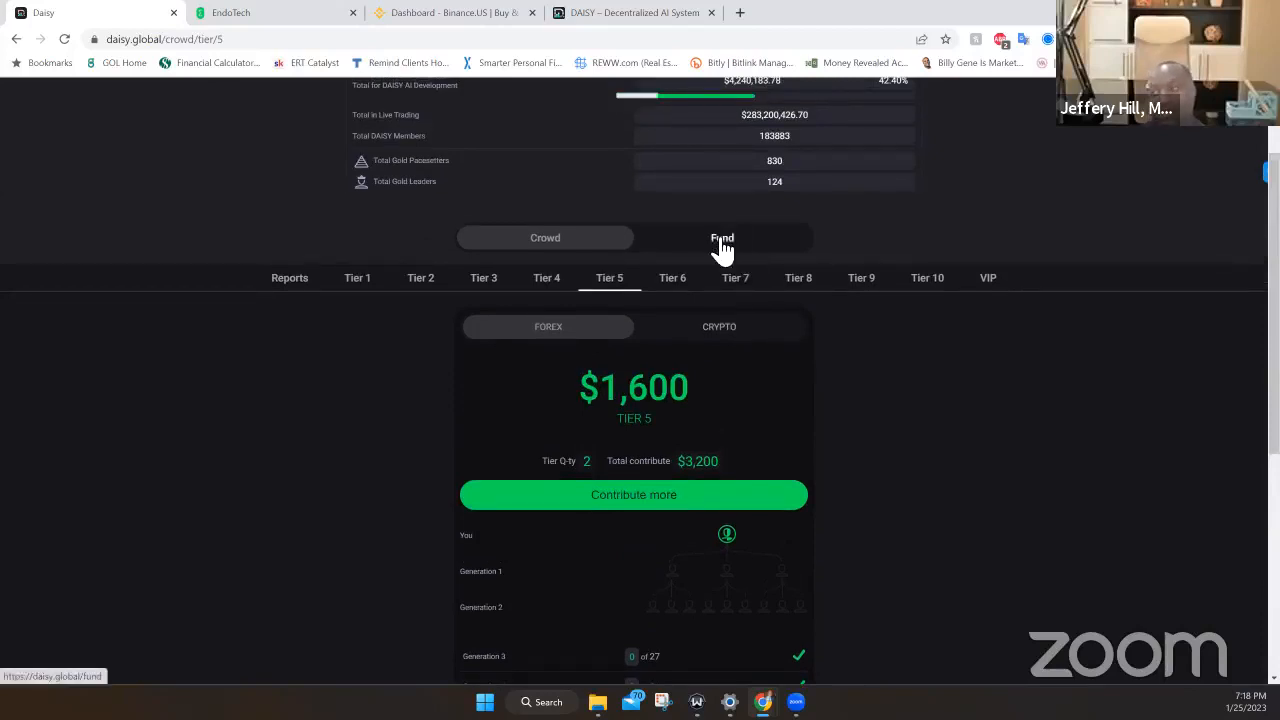
click(722, 240)
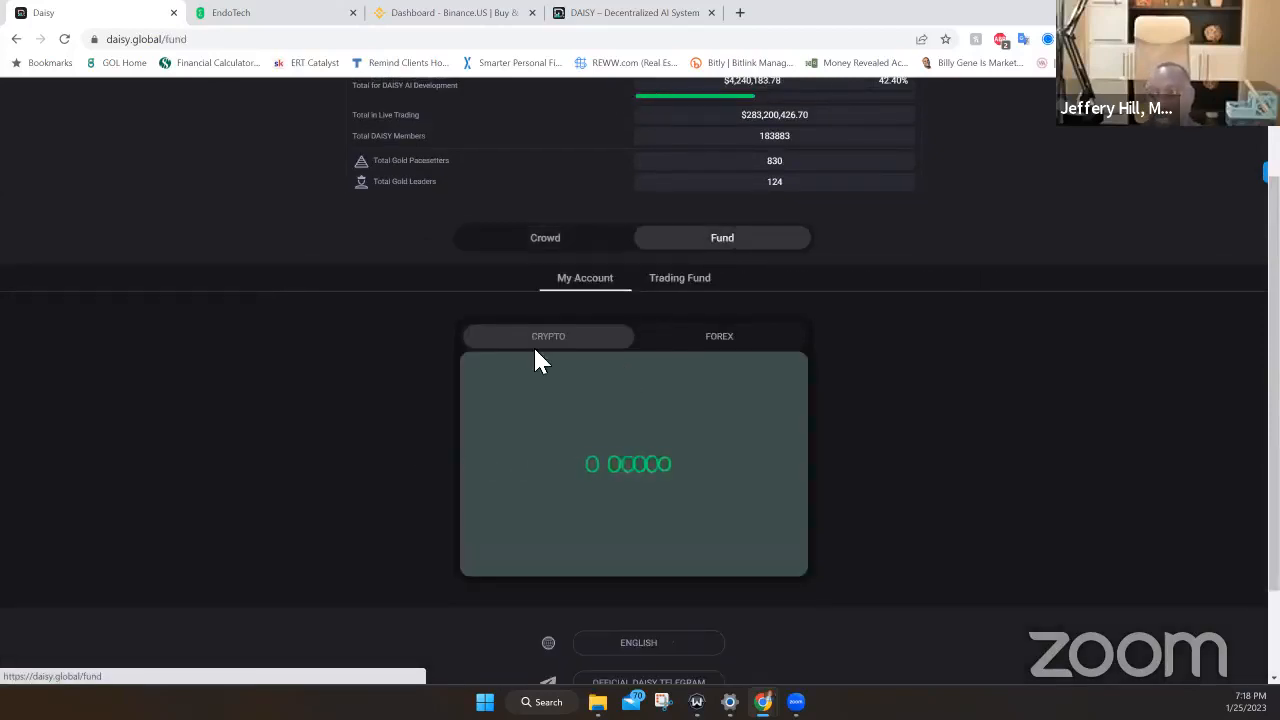
click(736, 346)
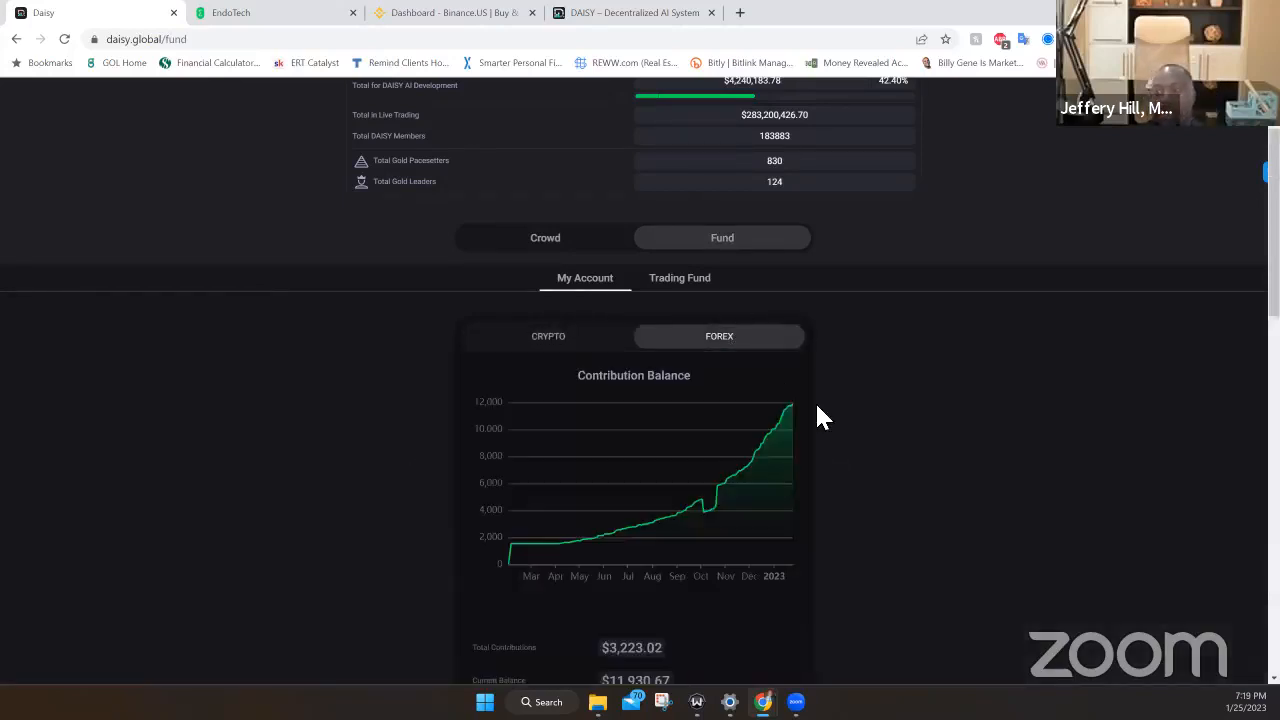
scroll(877, 427, down, 2)
scroll(877, 427, down, 1)
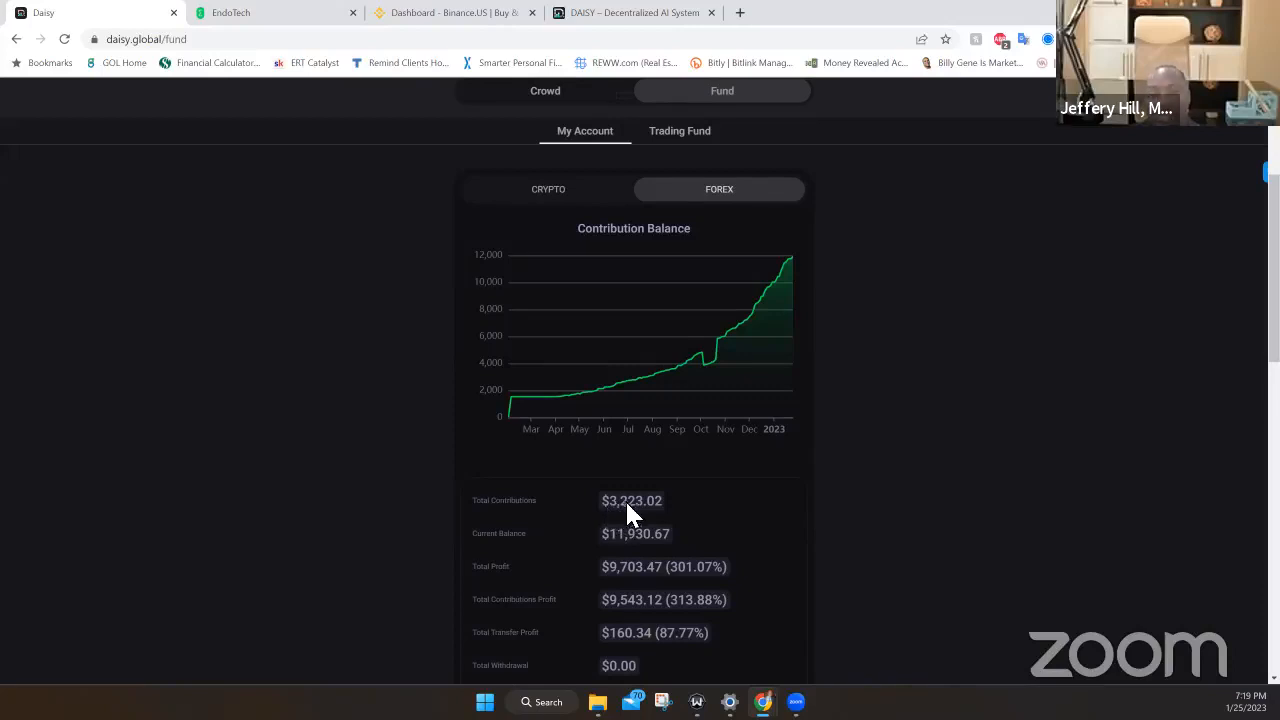
scroll(781, 534, down, 2)
scroll(775, 520, down, 2)
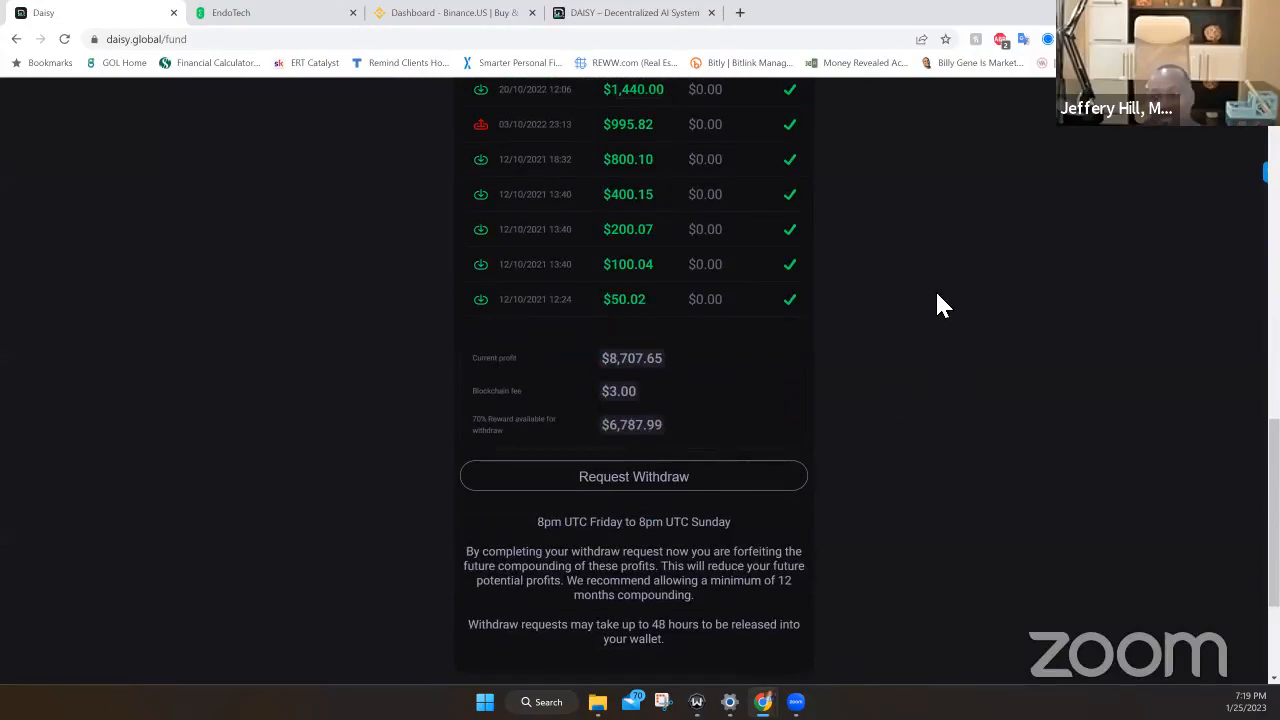
scroll(943, 305, up, 2)
scroll(943, 305, up, 1)
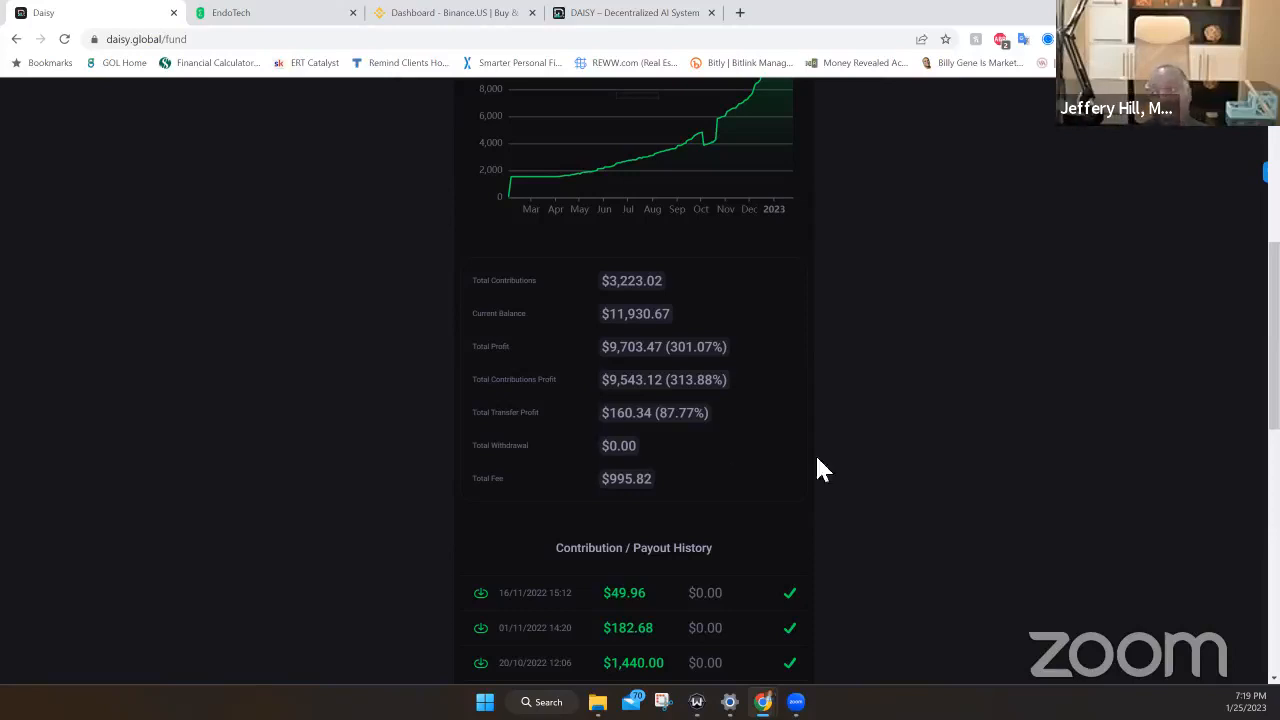
scroll(849, 458, down, 2)
scroll(849, 458, down, 2)
scroll(979, 455, down, 2)
scroll(979, 455, down, 1)
scroll(979, 455, down, 2)
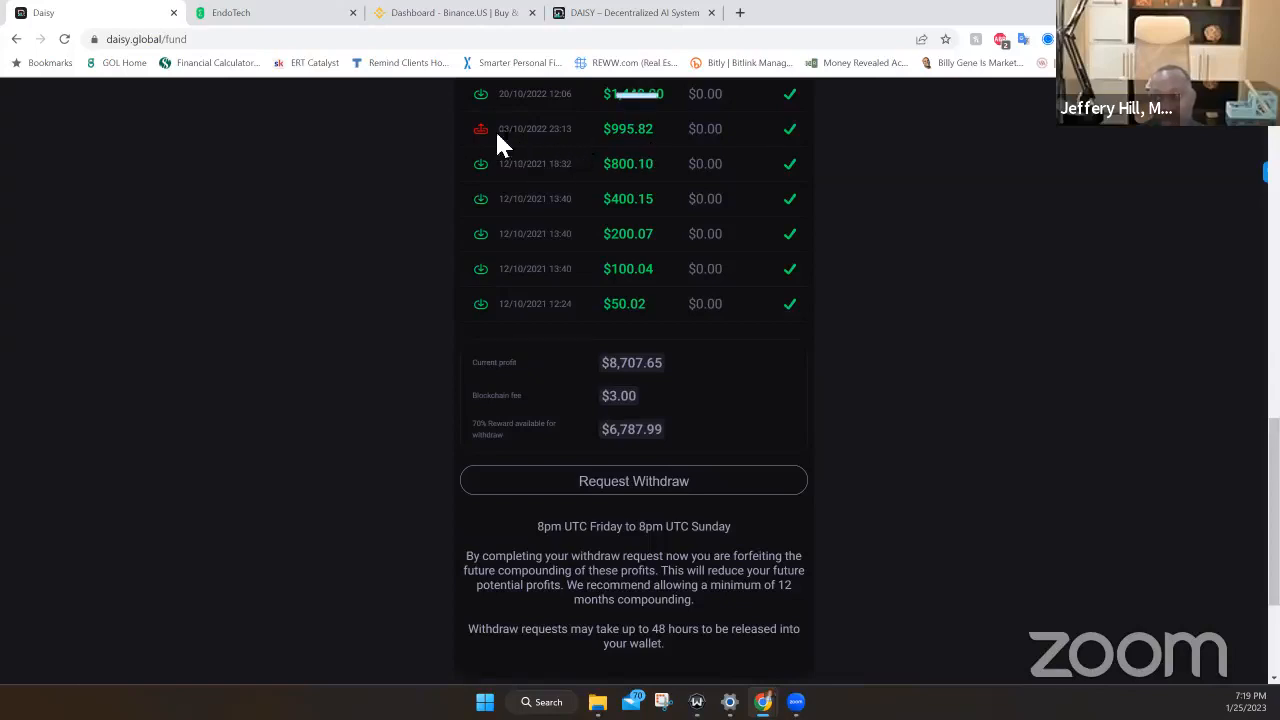
scroll(795, 149, up, 1)
scroll(795, 149, up, 3)
scroll(795, 149, up, 2)
scroll(795, 149, up, 2)
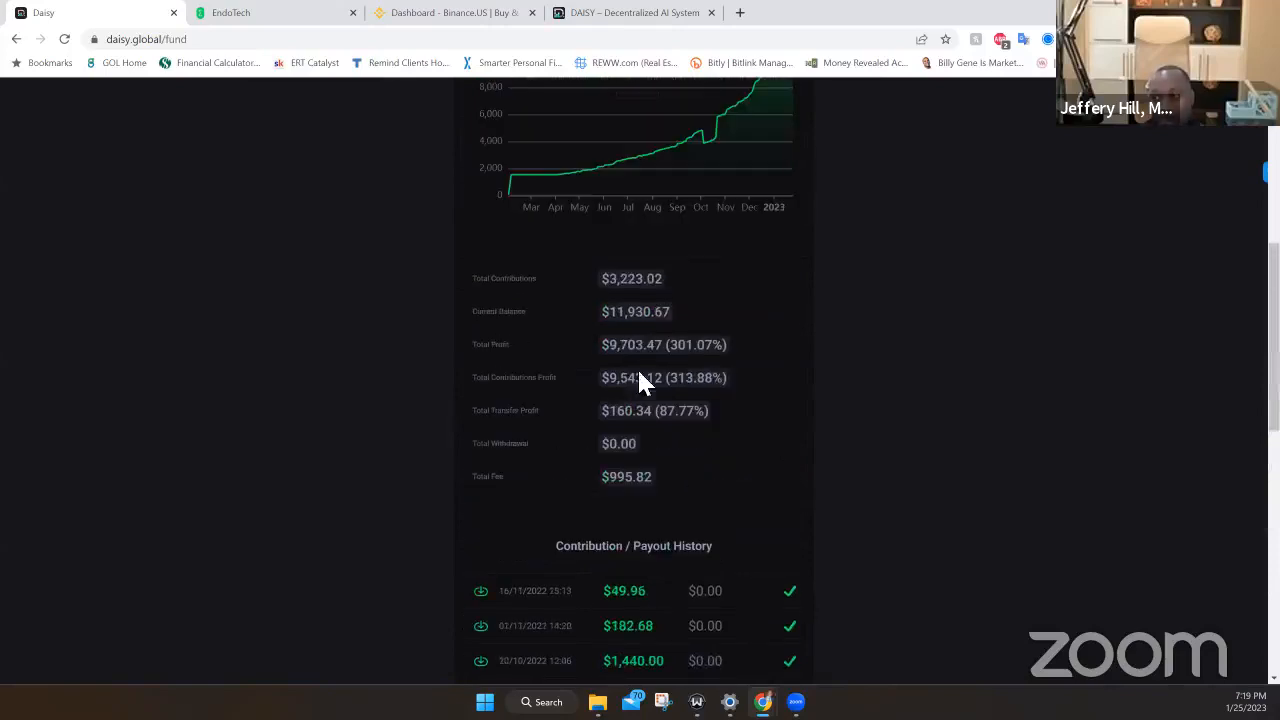
scroll(757, 299, up, 2)
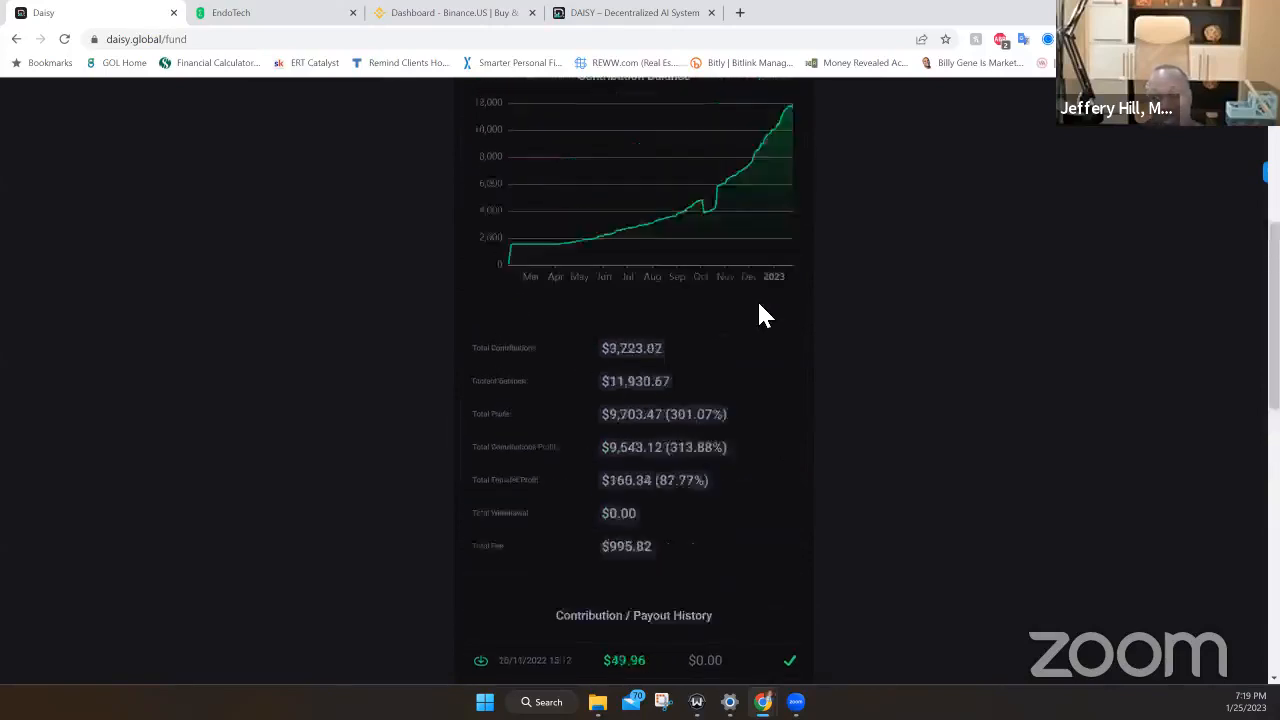
scroll(757, 299, up, 2)
scroll(757, 299, up, 2)
scroll(737, 179, up, 1)
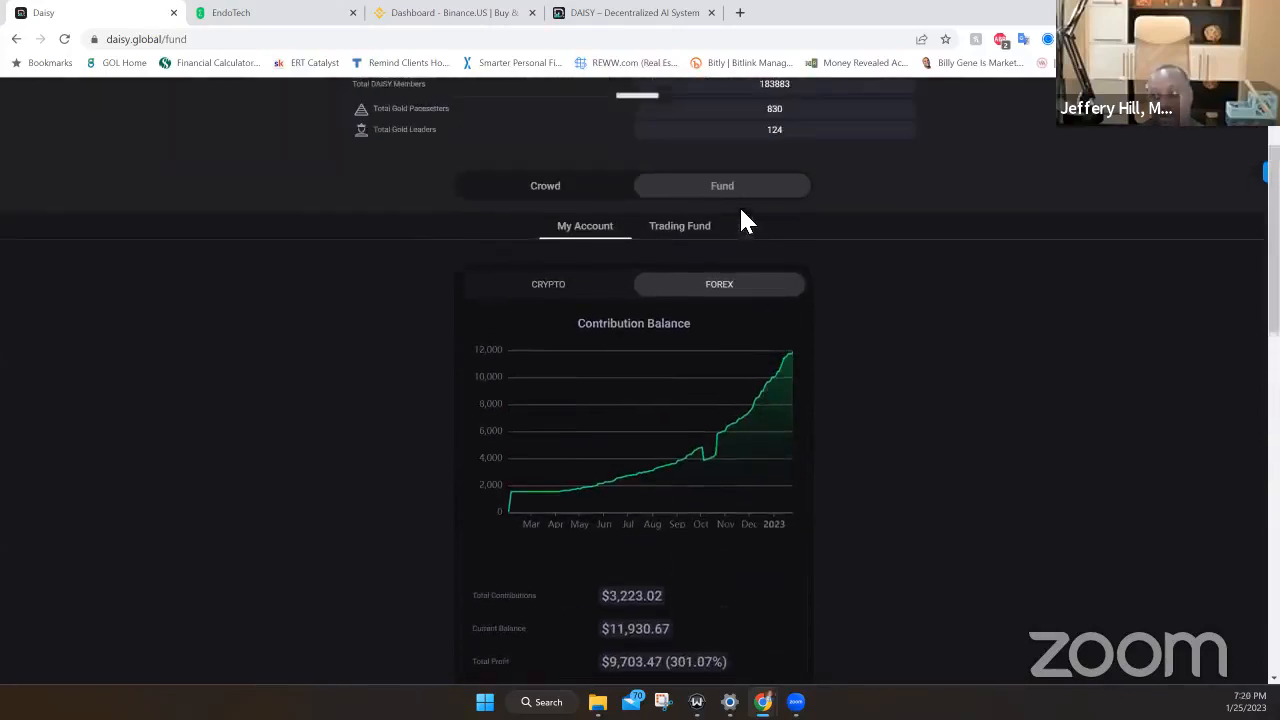
scroll(739, 205, up, 1)
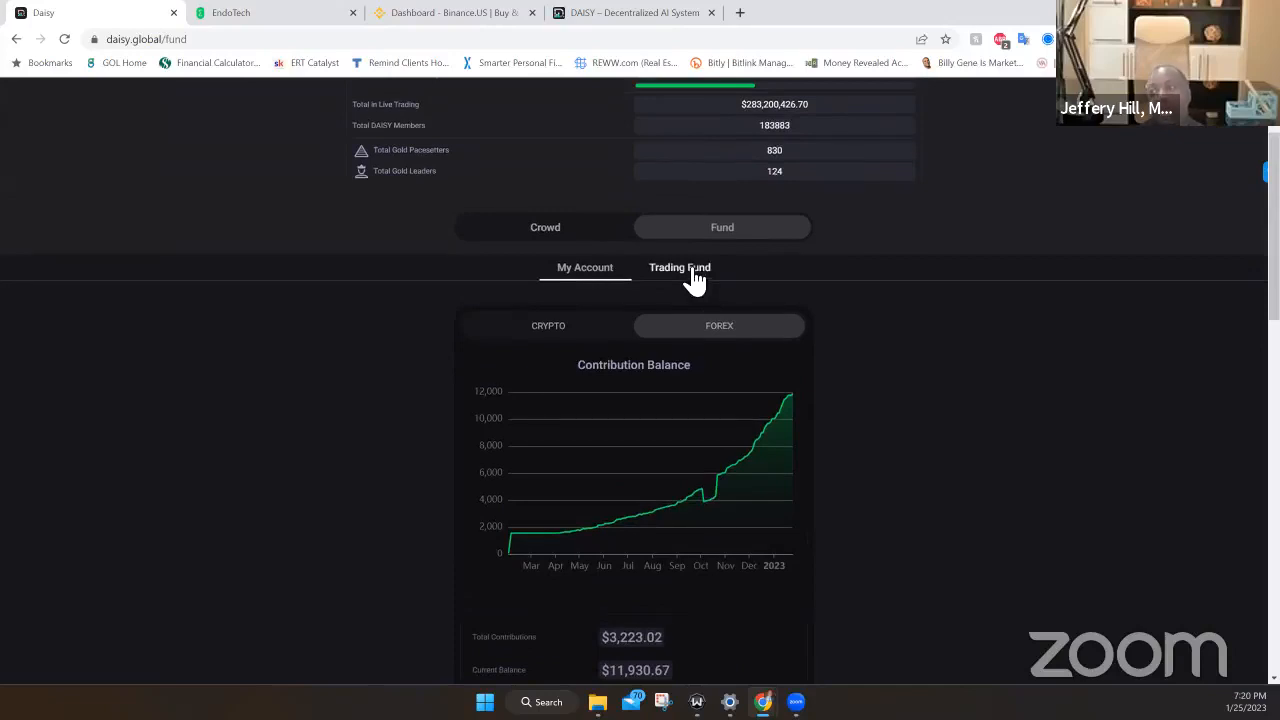
- Show the overall Forex Trading Fund charts and performance report, then go to the DAISY homepage
click(694, 277)
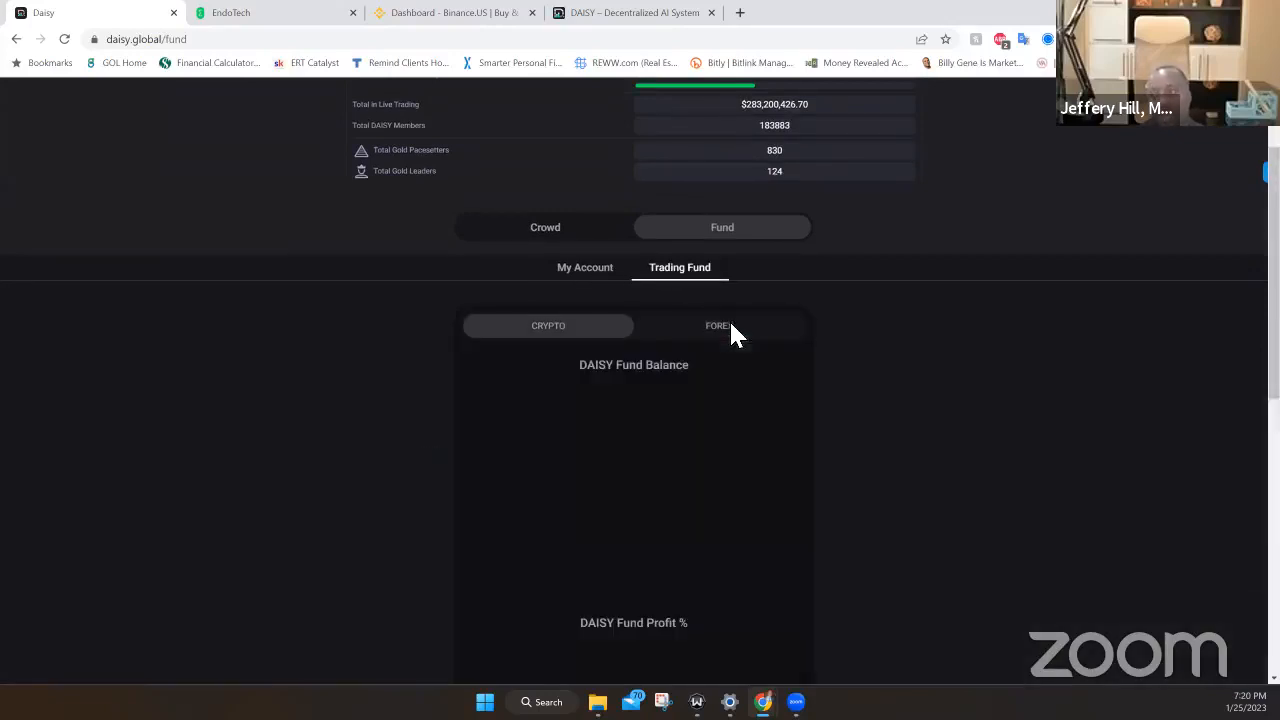
click(729, 319)
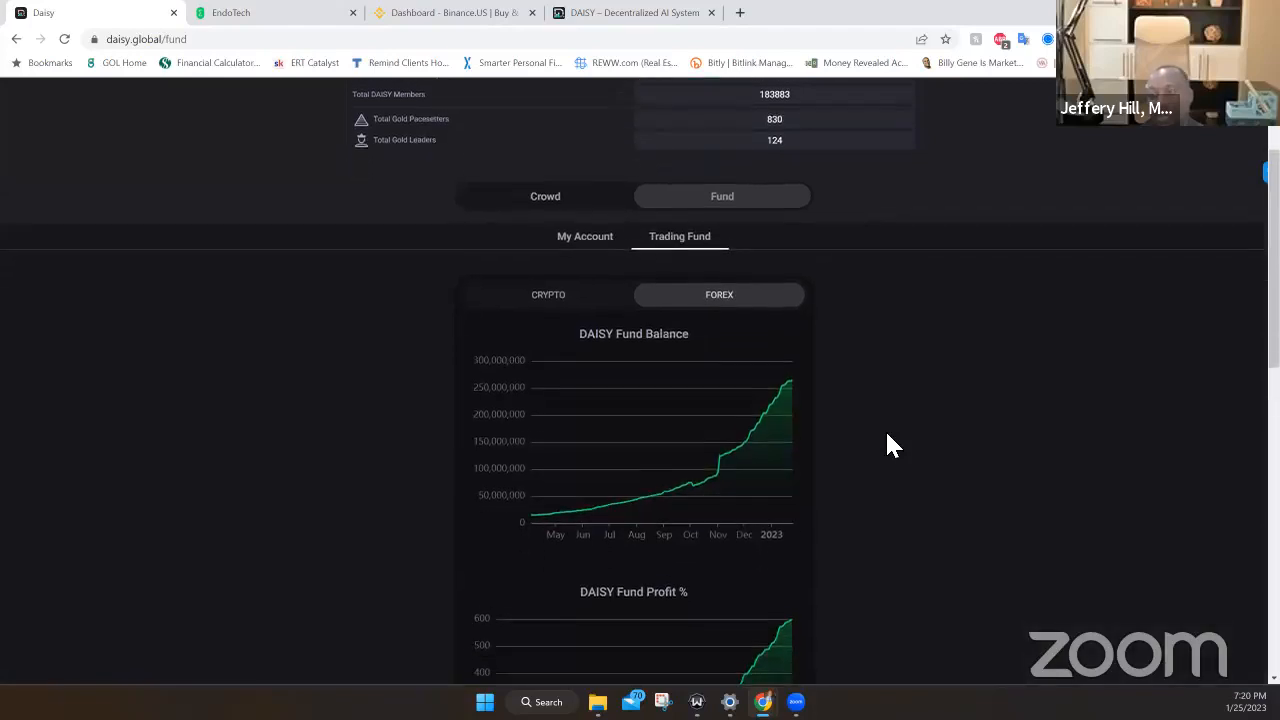
scroll(893, 445, down, 4)
scroll(893, 445, down, 4)
scroll(893, 445, down, 4)
scroll(893, 445, down, 3)
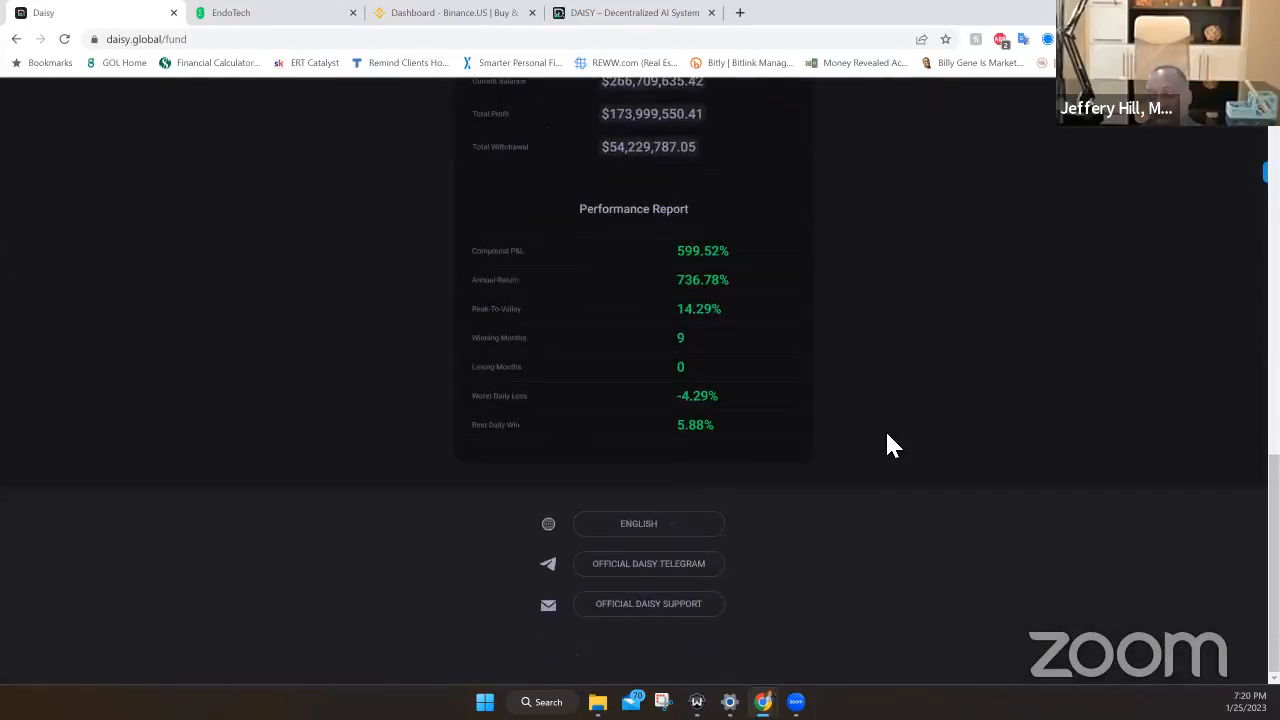
scroll(737, 337, up, 2)
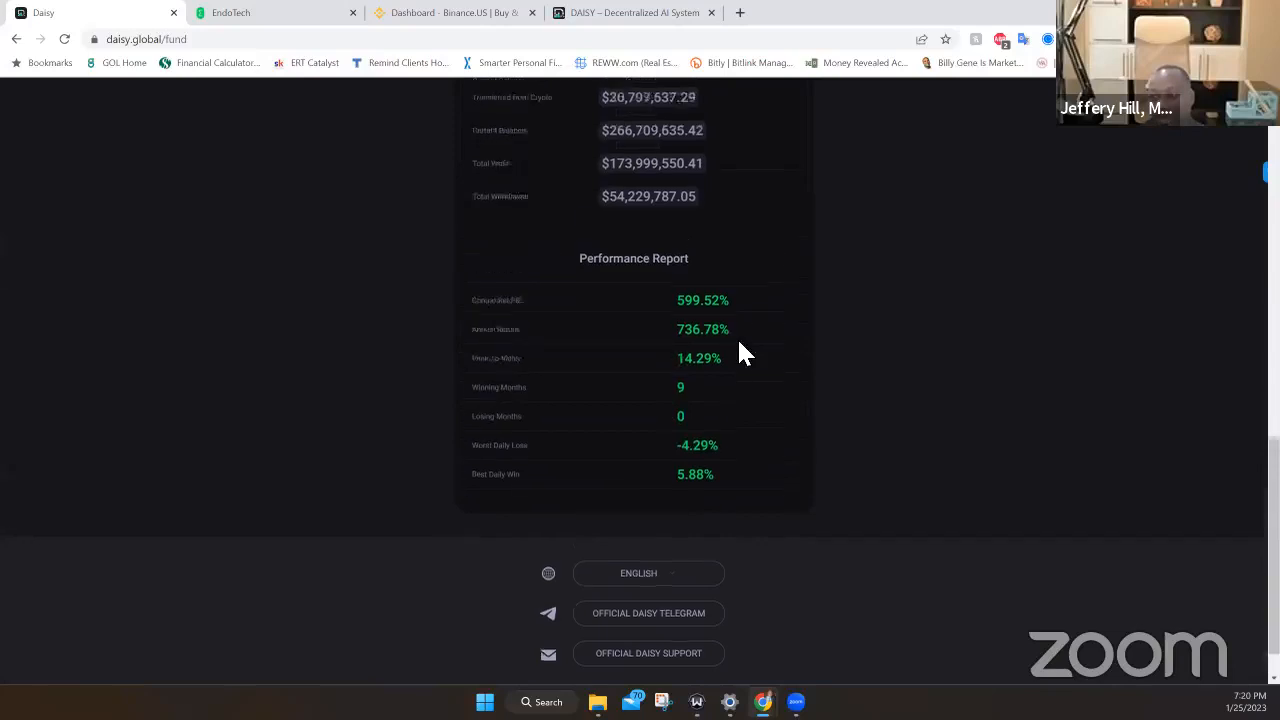
scroll(737, 337, up, 2)
scroll(737, 337, up, 1)
scroll(737, 337, up, 1)
scroll(572, 262, up, 1)
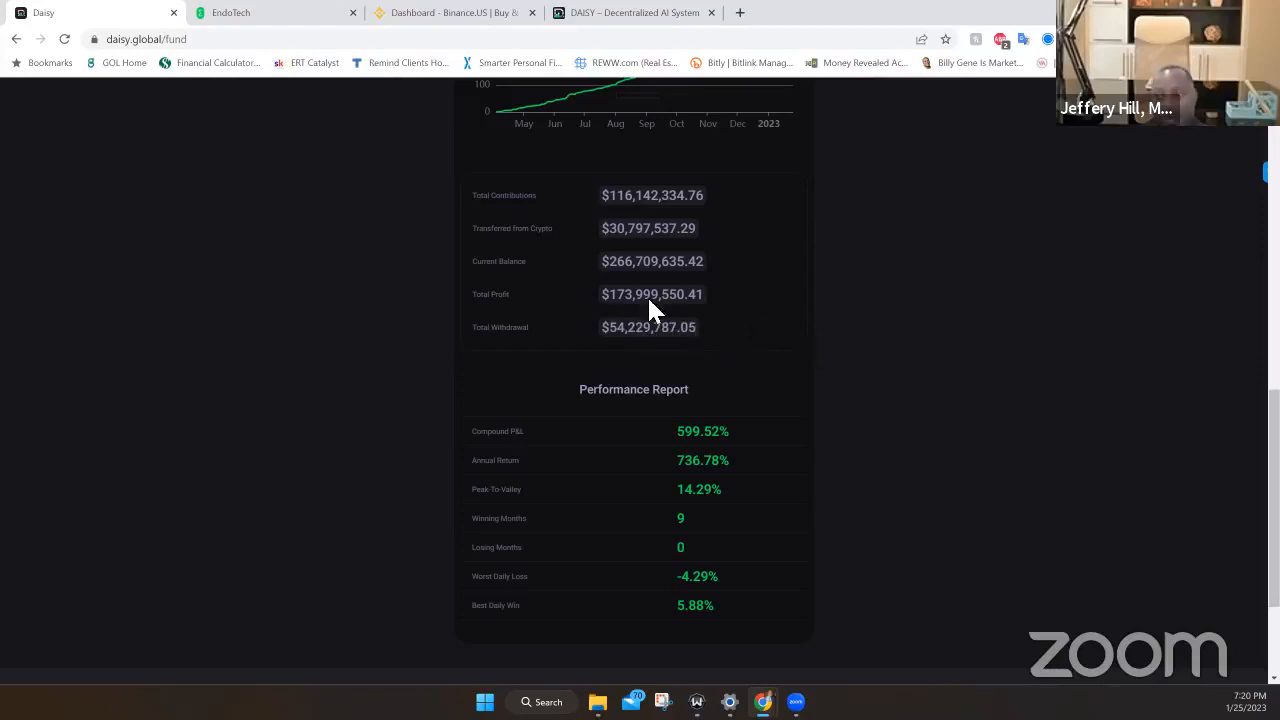
scroll(793, 335, up, 1)
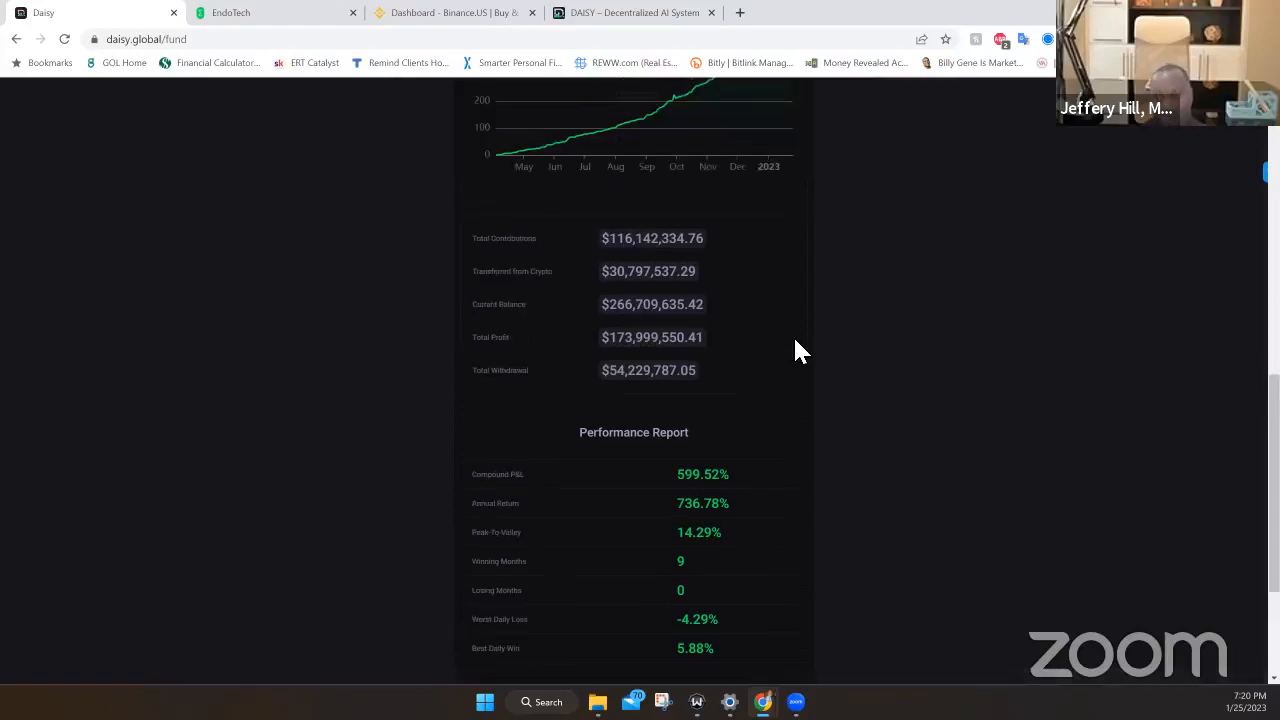
scroll(793, 335, up, 3)
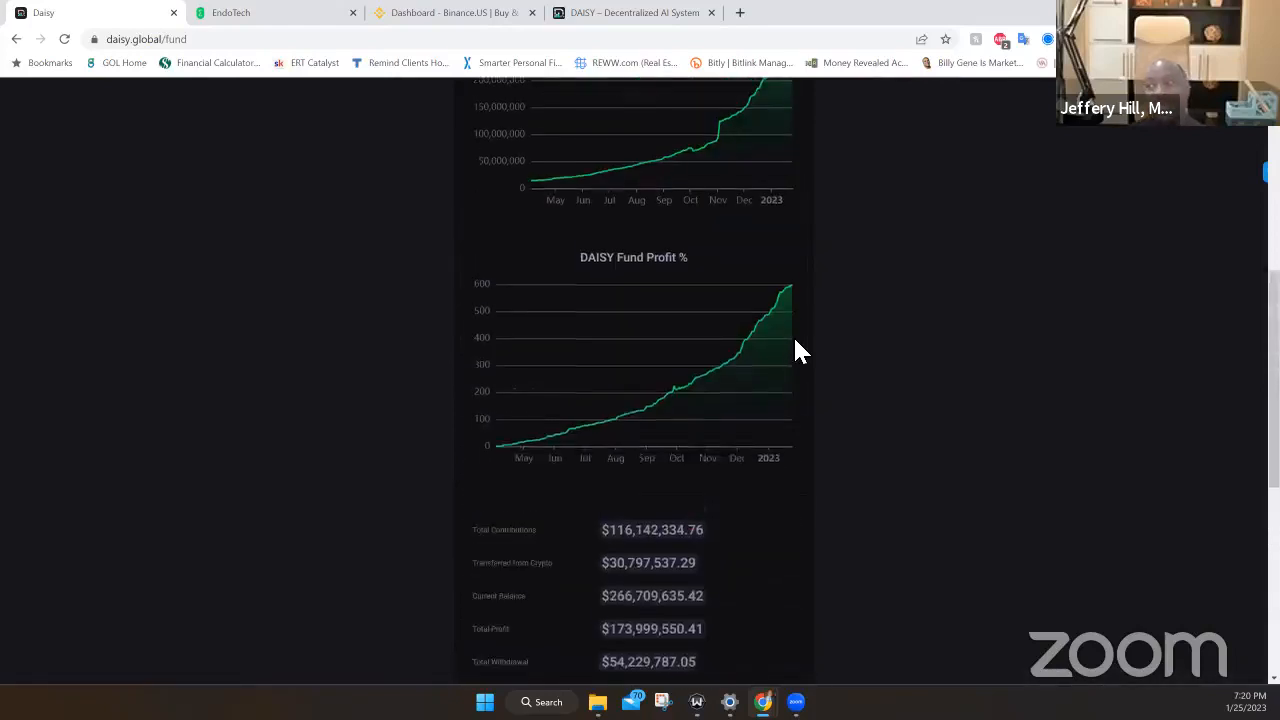
scroll(793, 335, up, 2)
scroll(793, 335, up, 1)
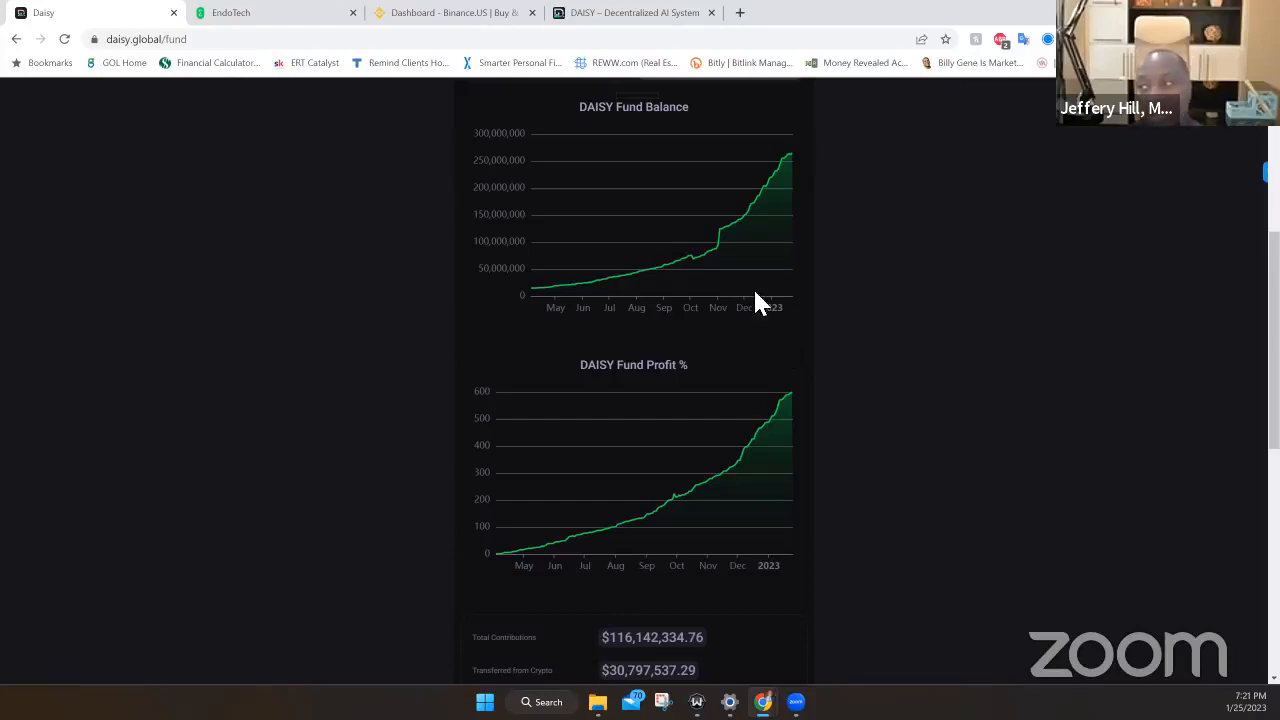
click(630, 12)
- Highlight the daisycrowd.com address, then cancel without navigating away
click(433, 40)
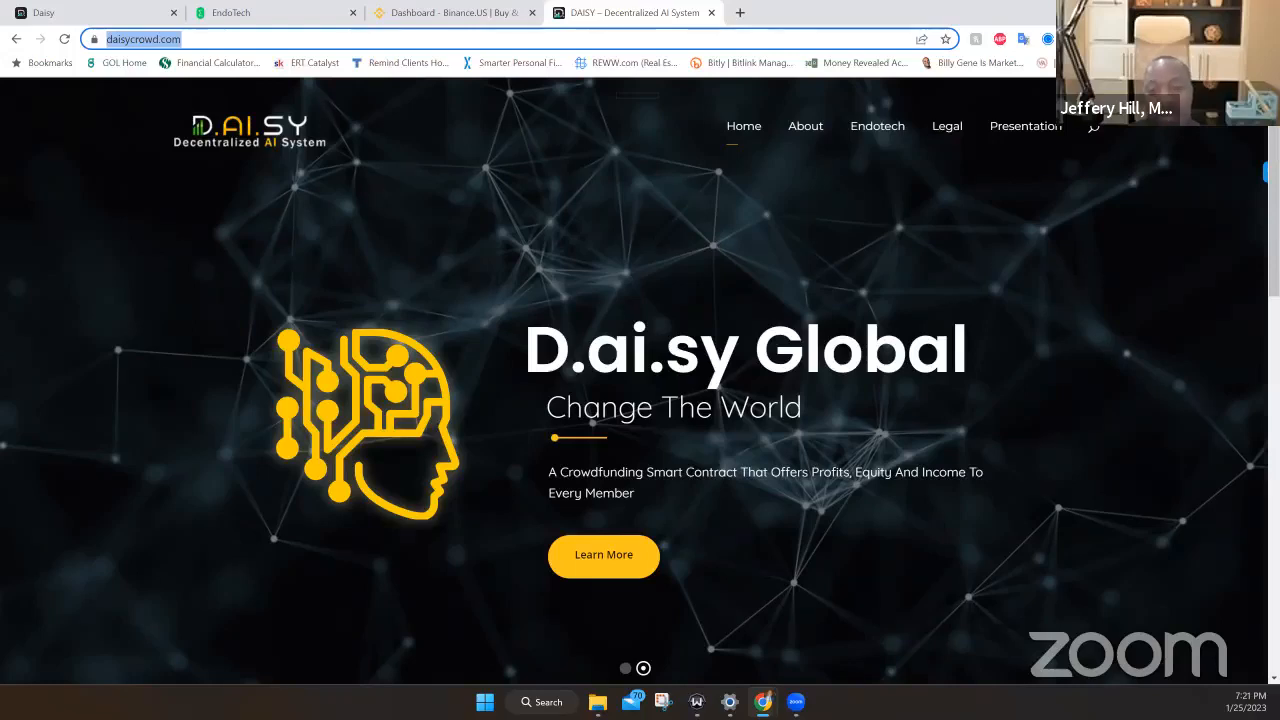
key(Escape)
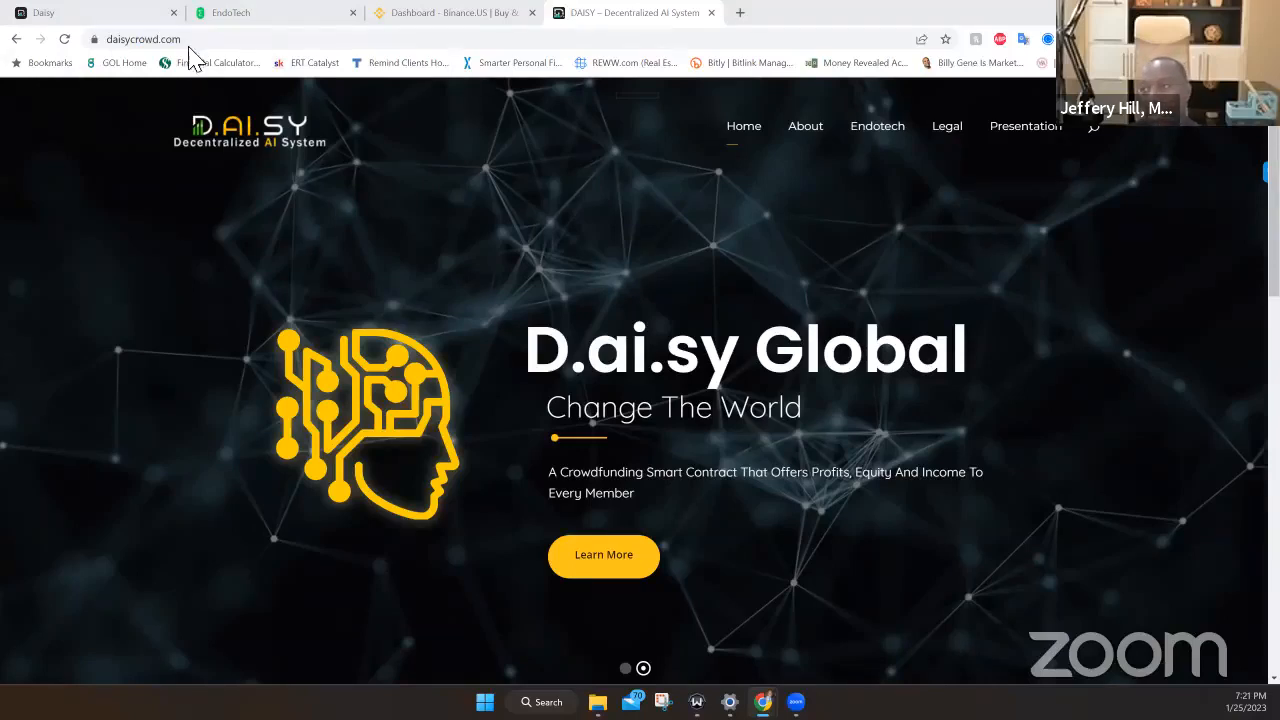
- Bring the EndoTech Sigma AI strategy page forward and select its web address
click(230, 12)
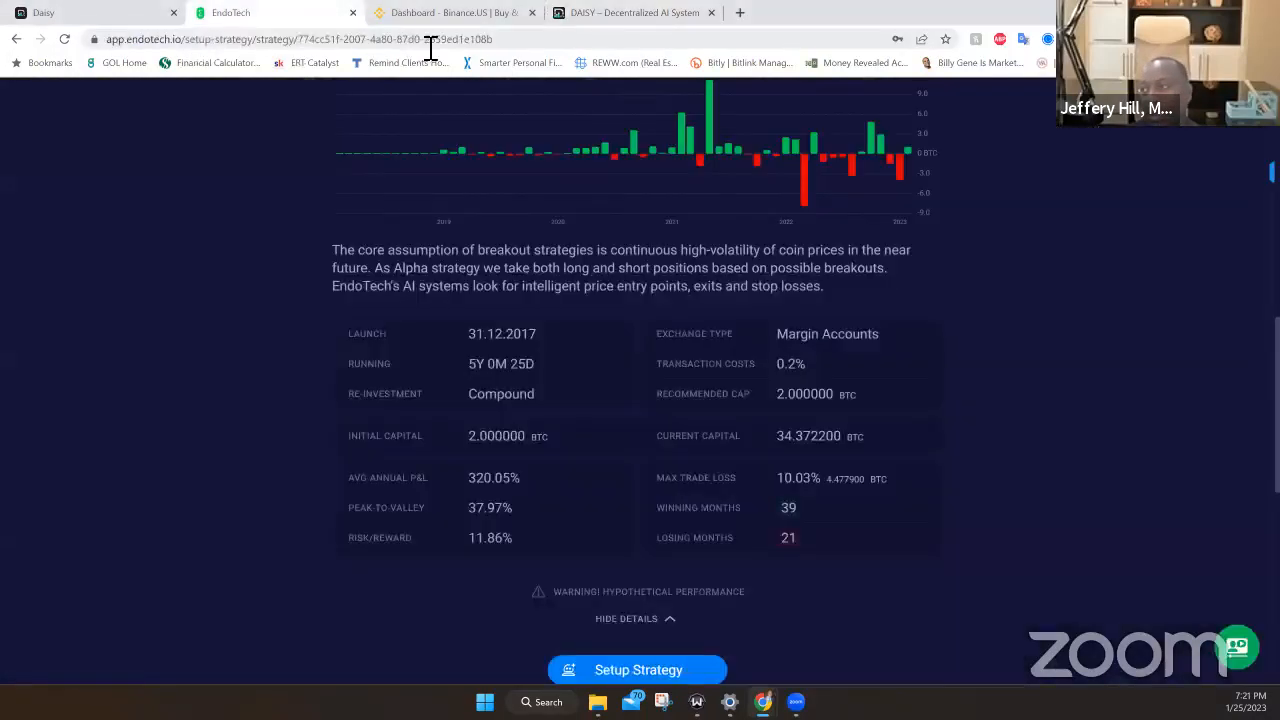
click(424, 40)
scroll(221, 233, up, 5)
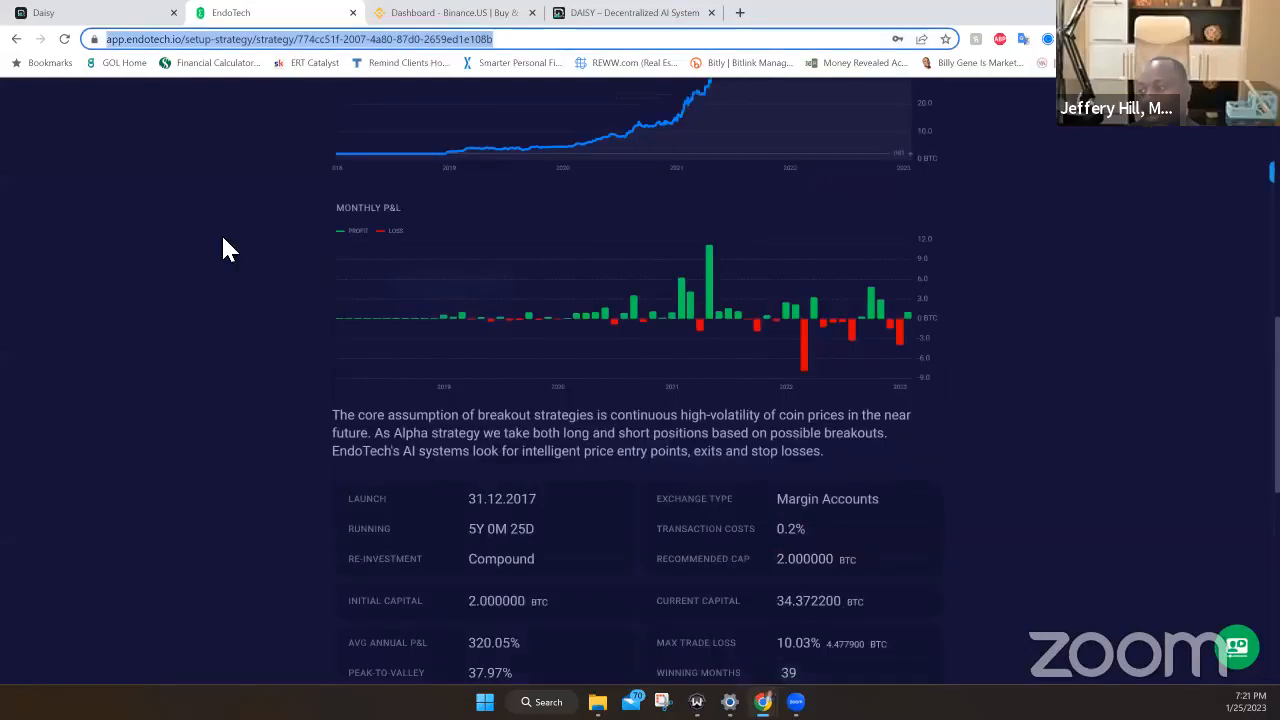
scroll(221, 233, up, 5)
scroll(203, 211, up, 5)
scroll(190, 199, down, 3)
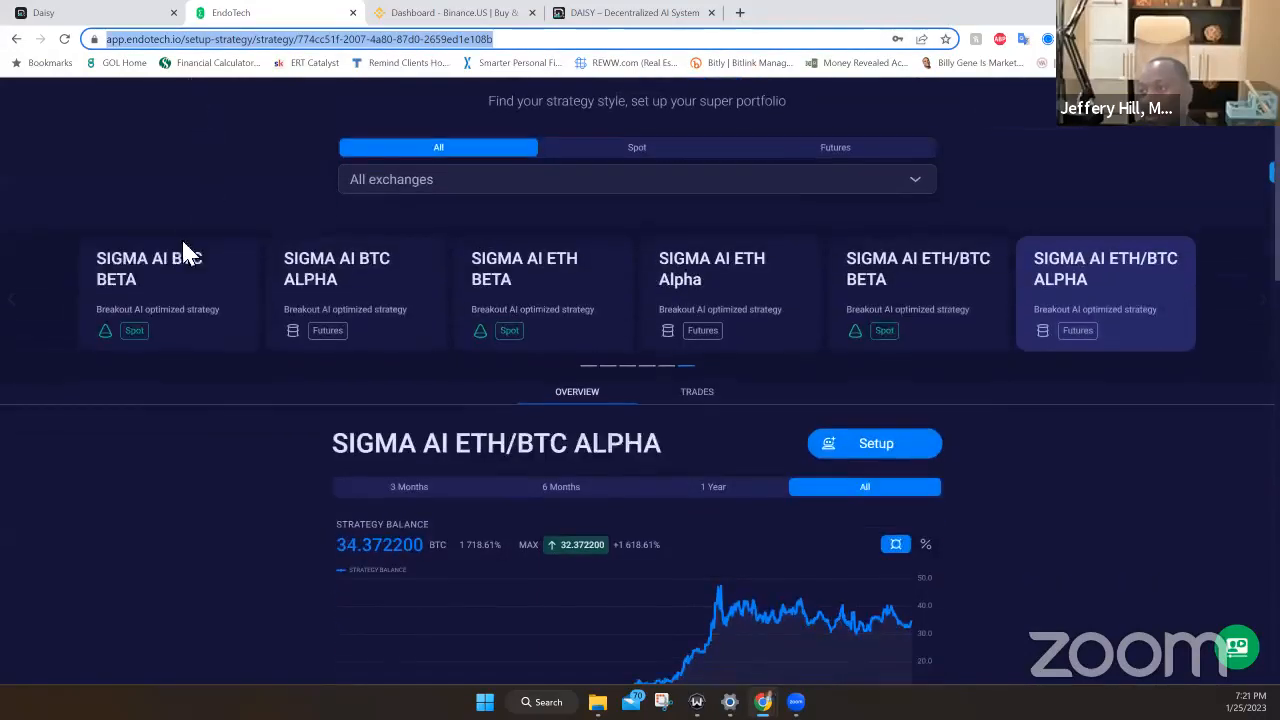
scroll(190, 199, up, 3)
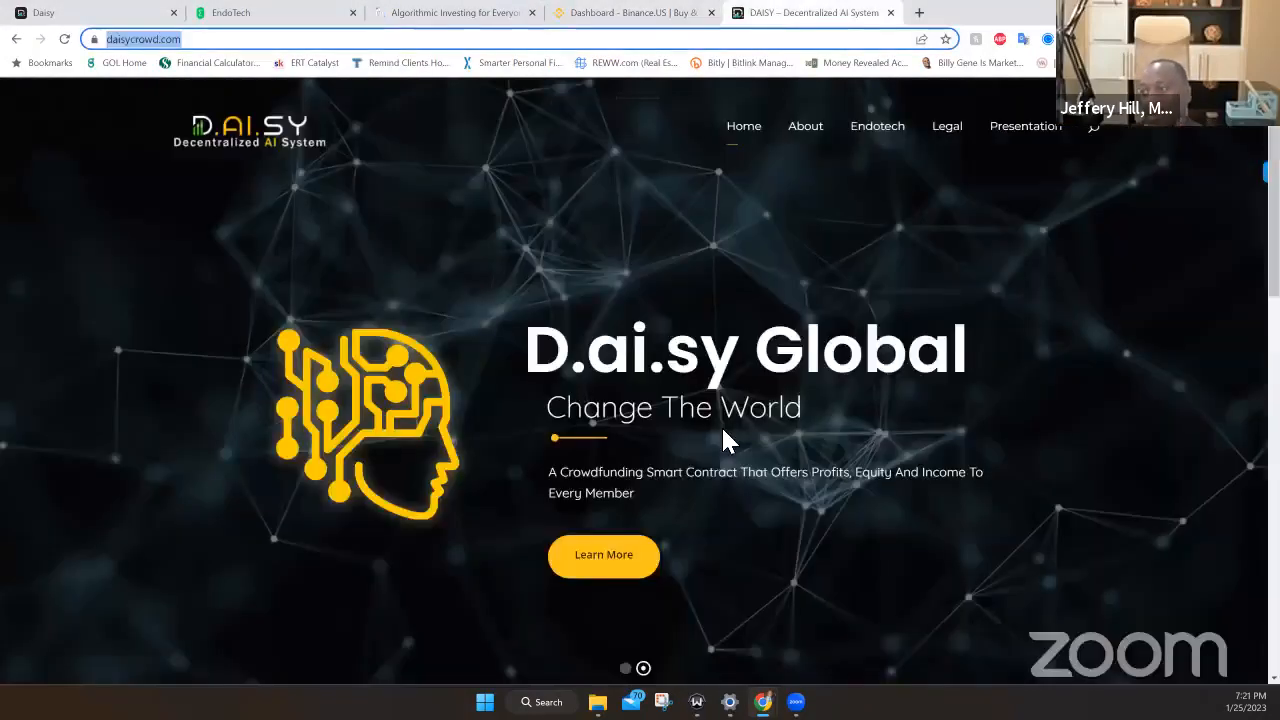
scroll(728, 440, down, 3)
scroll(728, 440, down, 5)
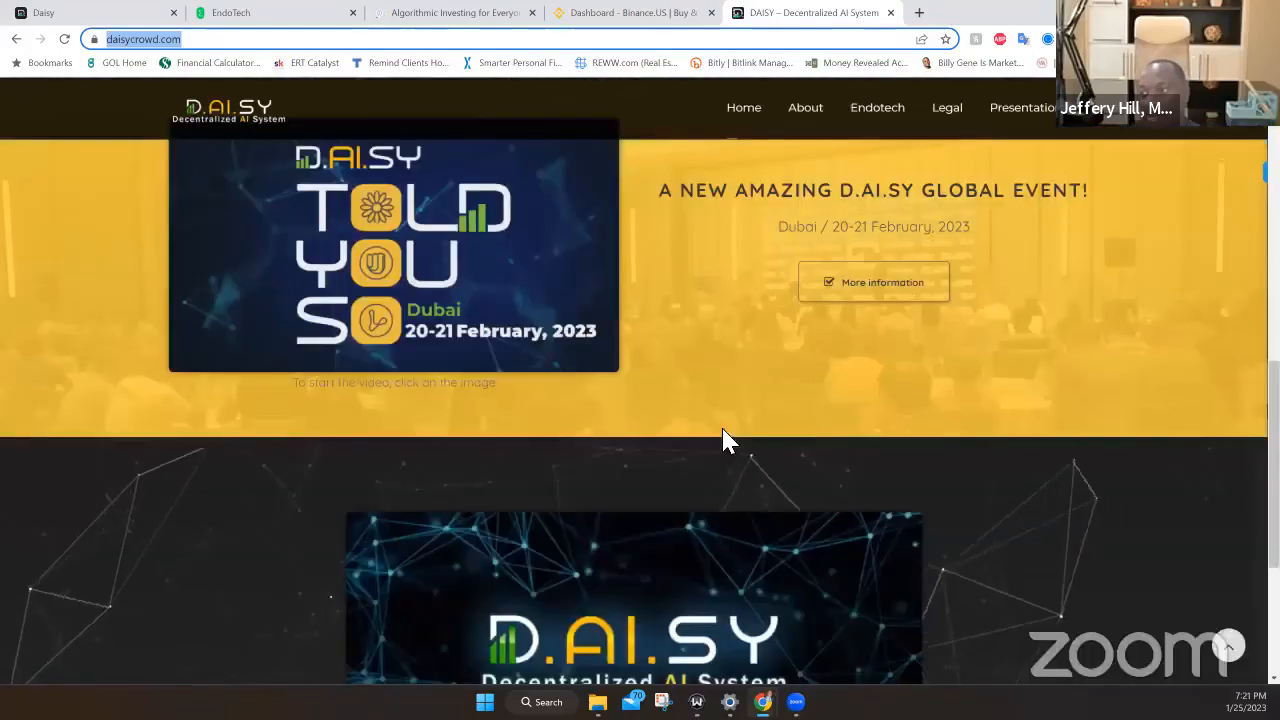
scroll(673, 352, up, 1)
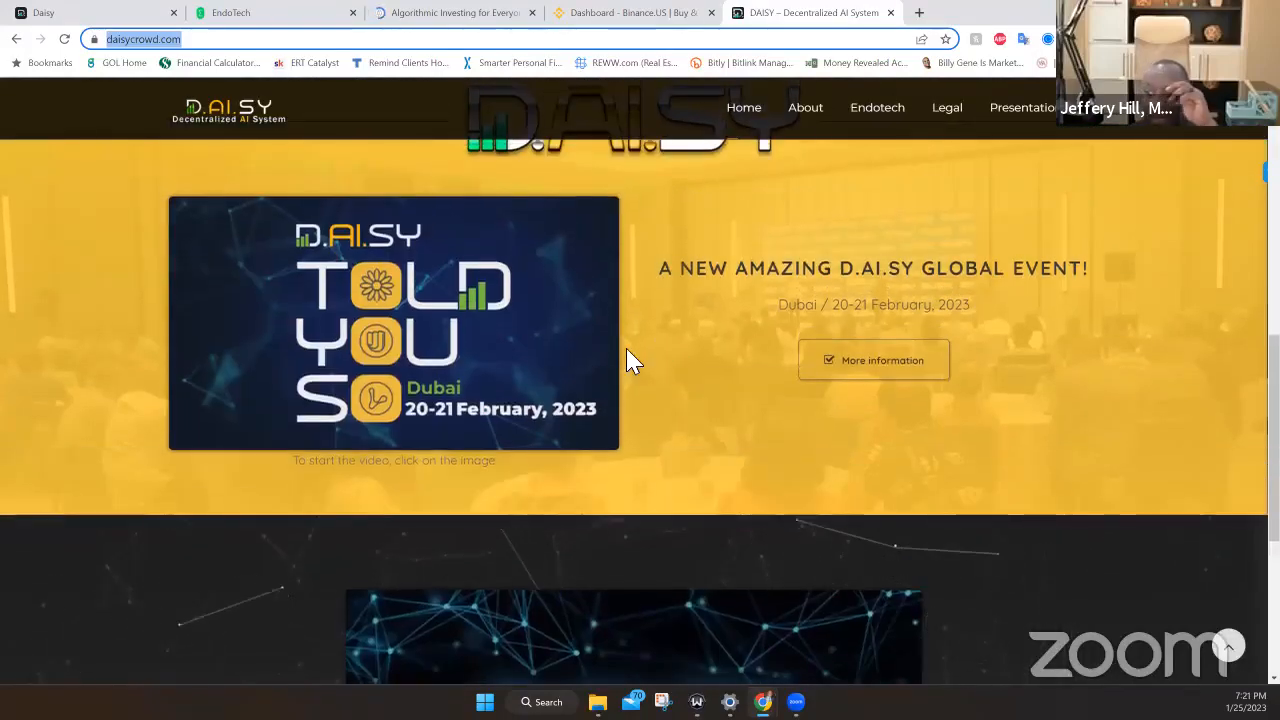
mouse_move(394, 300)
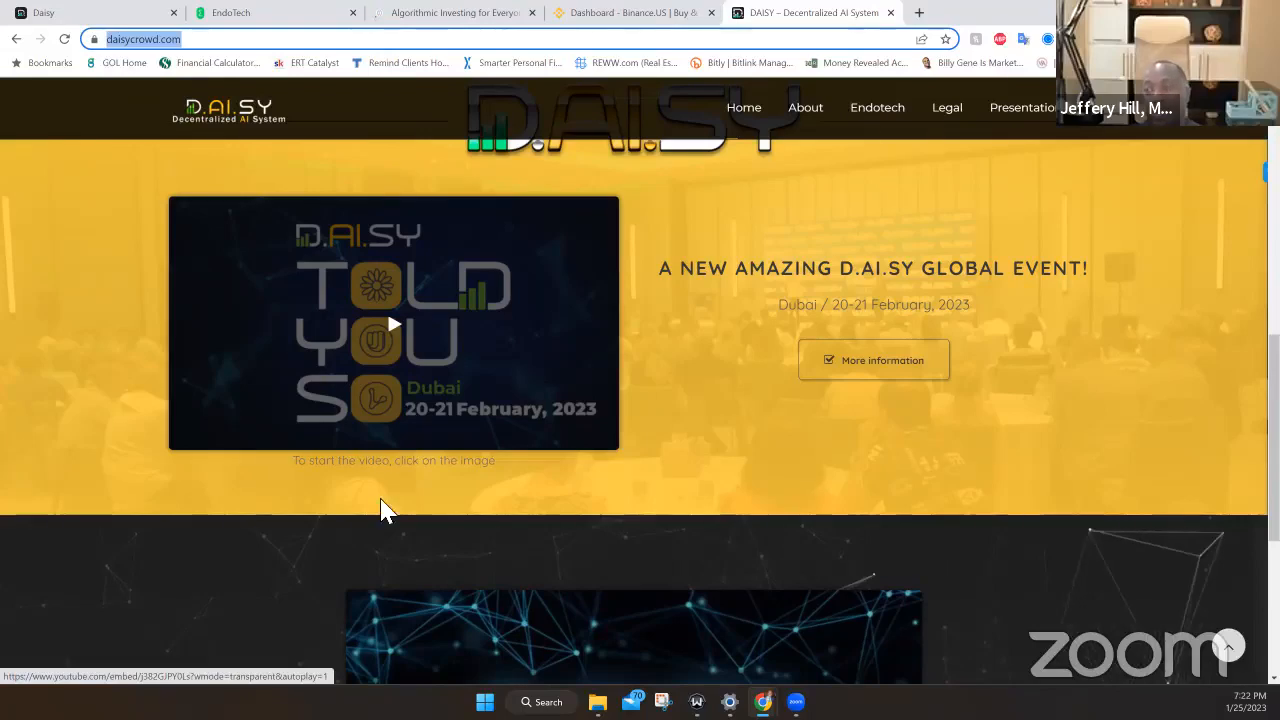
scroll(672, 446, down, 5)
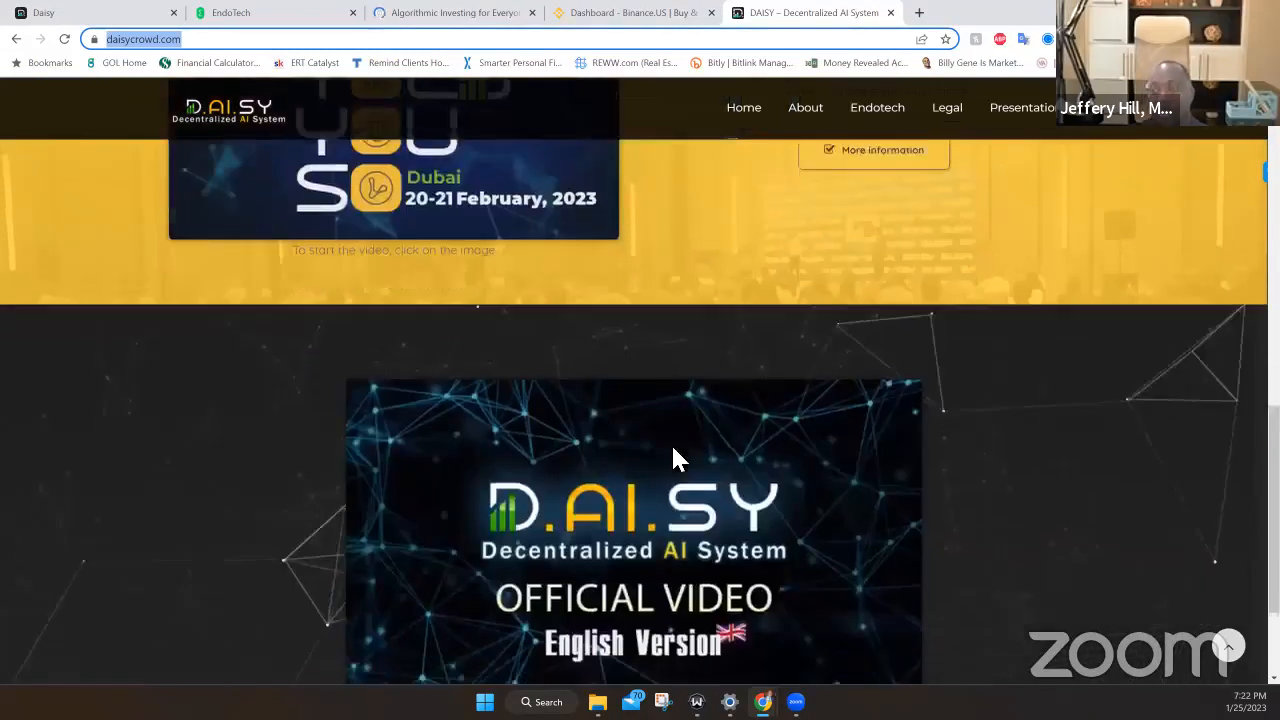
scroll(672, 446, down, 3)
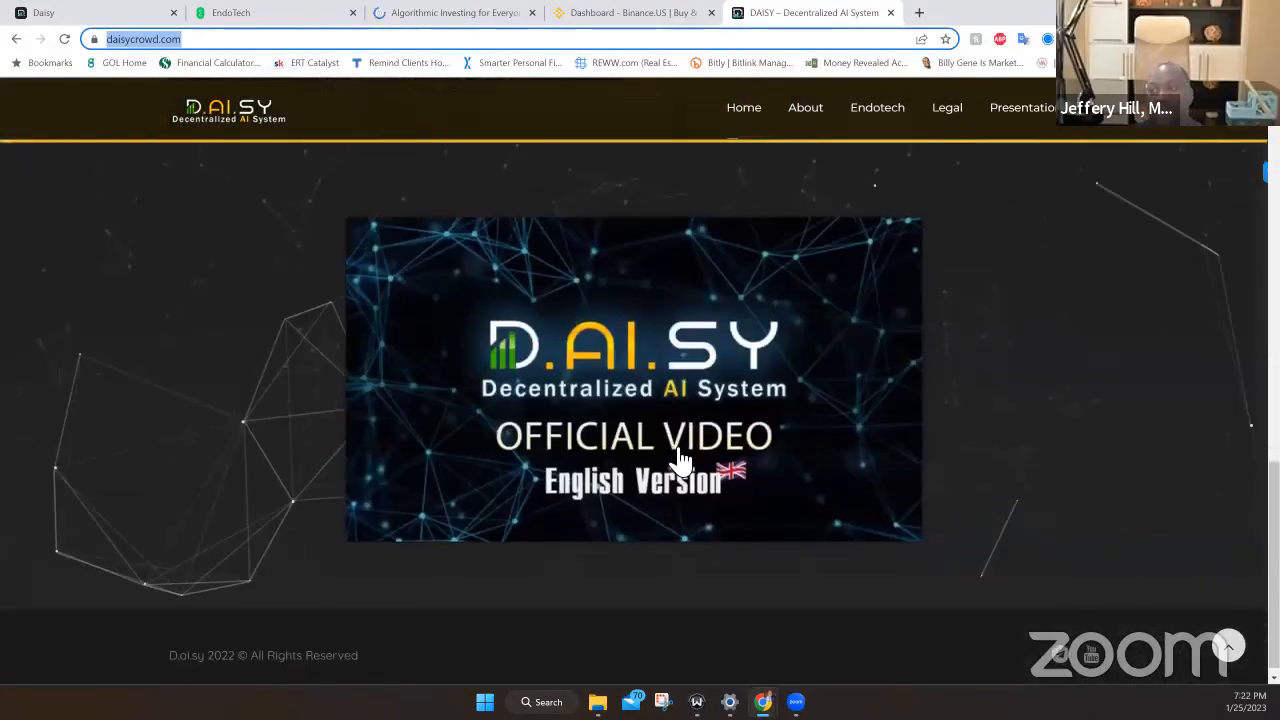
scroll(760, 220, up, 1)
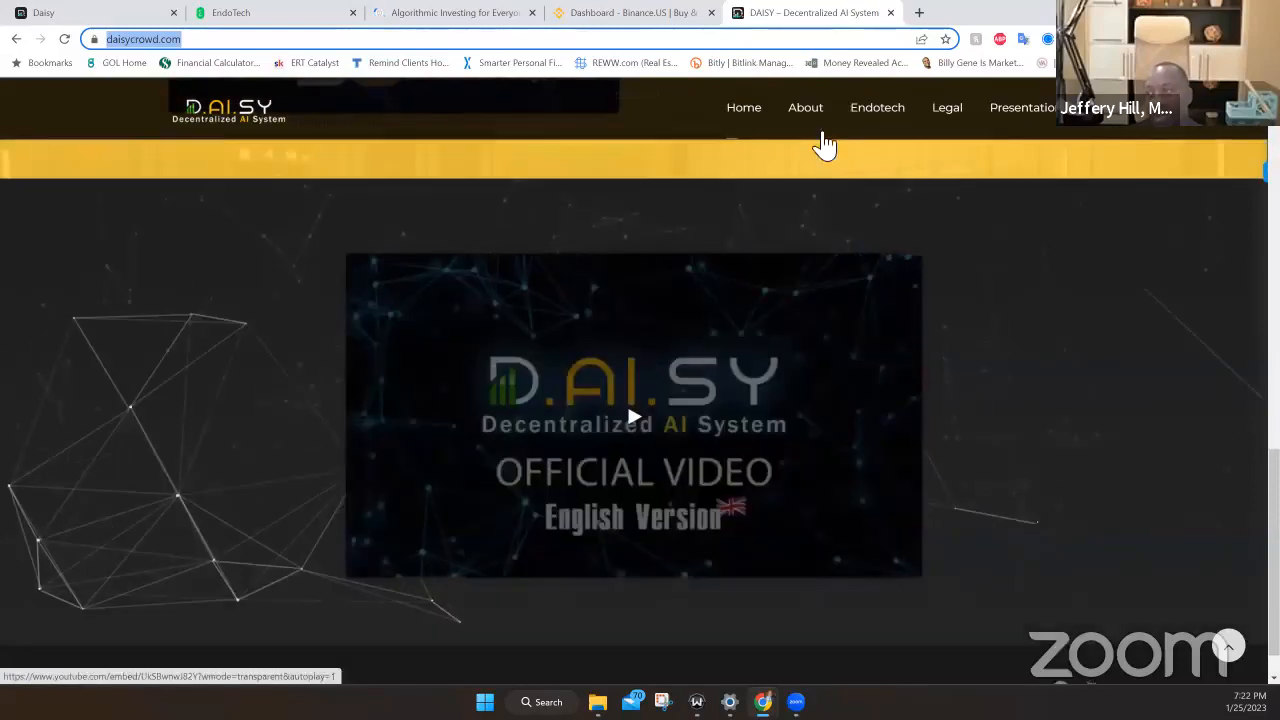
scroll(888, 110, up, 1)
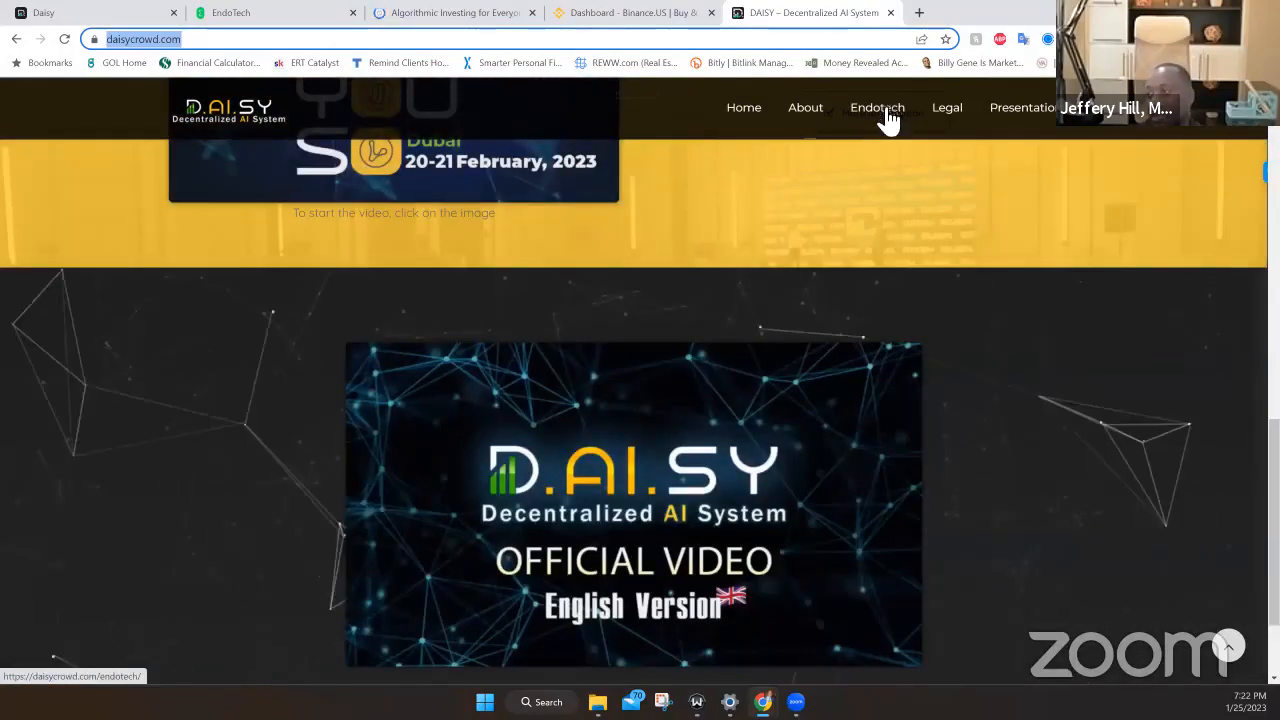
- Go to the DAISY Presentation page at daisycrowd.com/presentation
click(1022, 107)
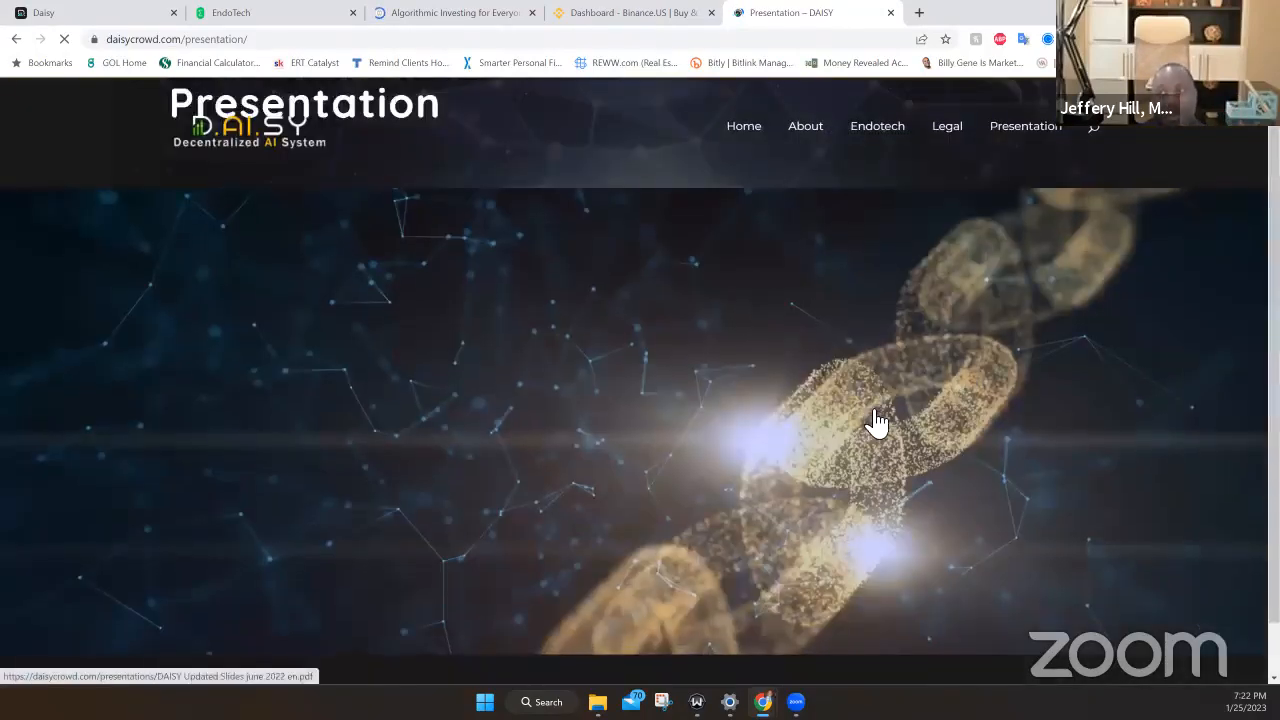
scroll(877, 420, down, 1)
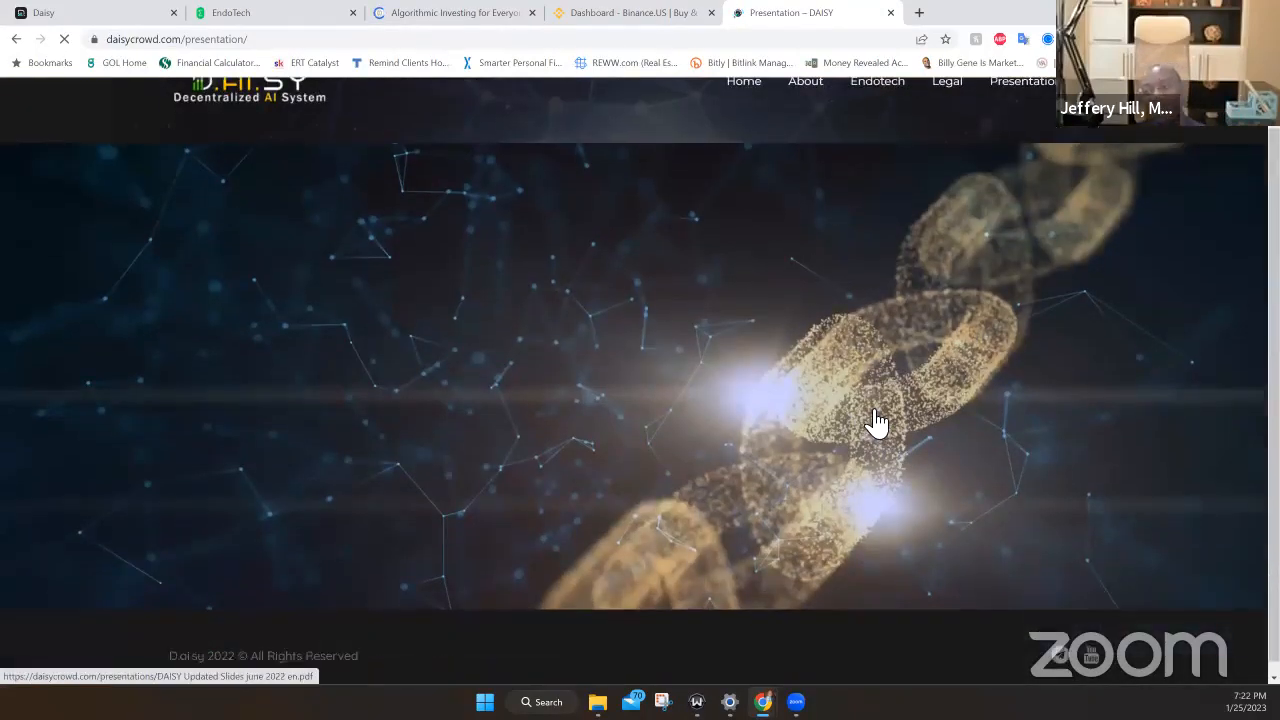
scroll(877, 420, down, 1)
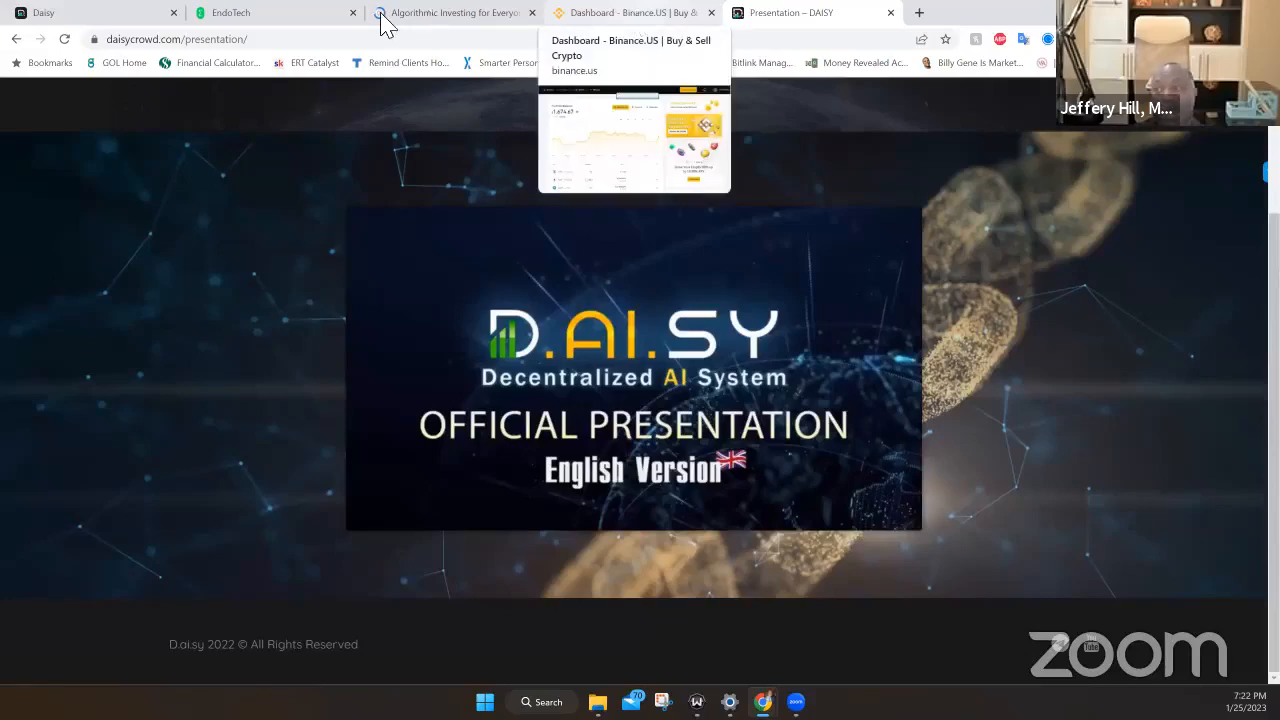
- Glance at the Binance.US dashboard, then show EndoTech's 'Algorithmic Investing for Everyone' site
click(630, 12)
click(436, 12)
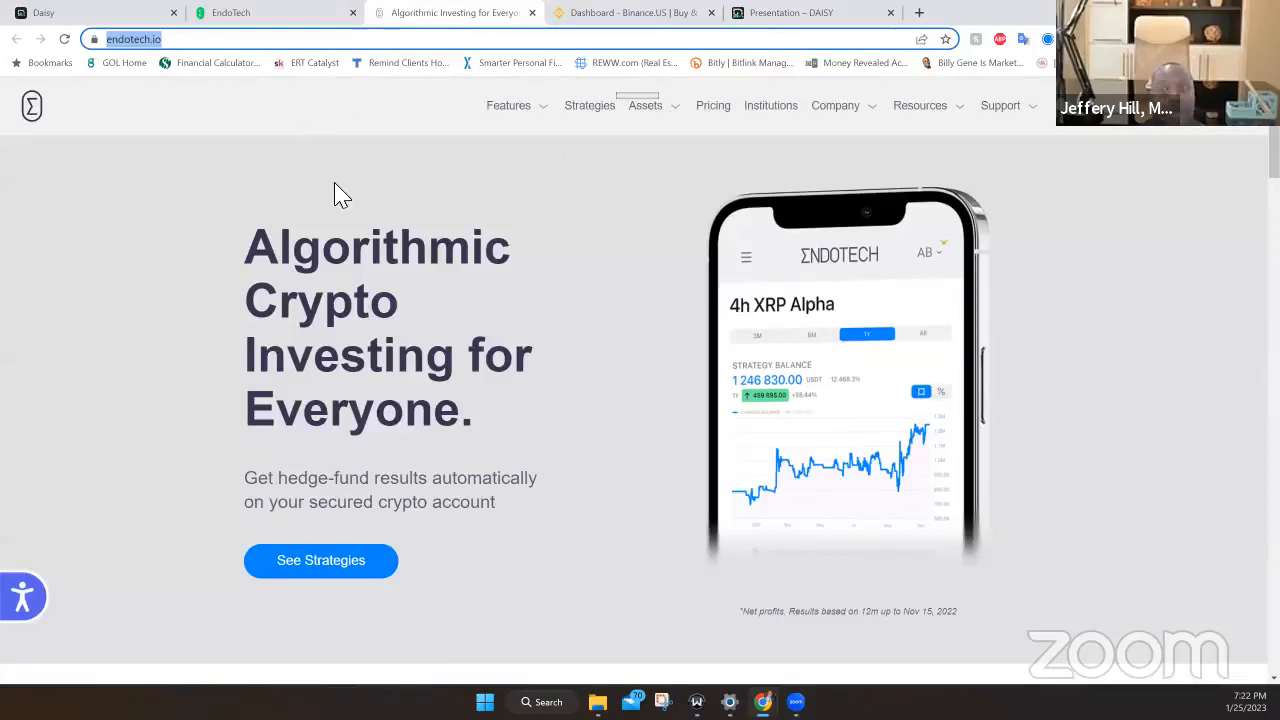
- Return to the DAISY fund charts and move into the Crowd reports section
click(110, 14)
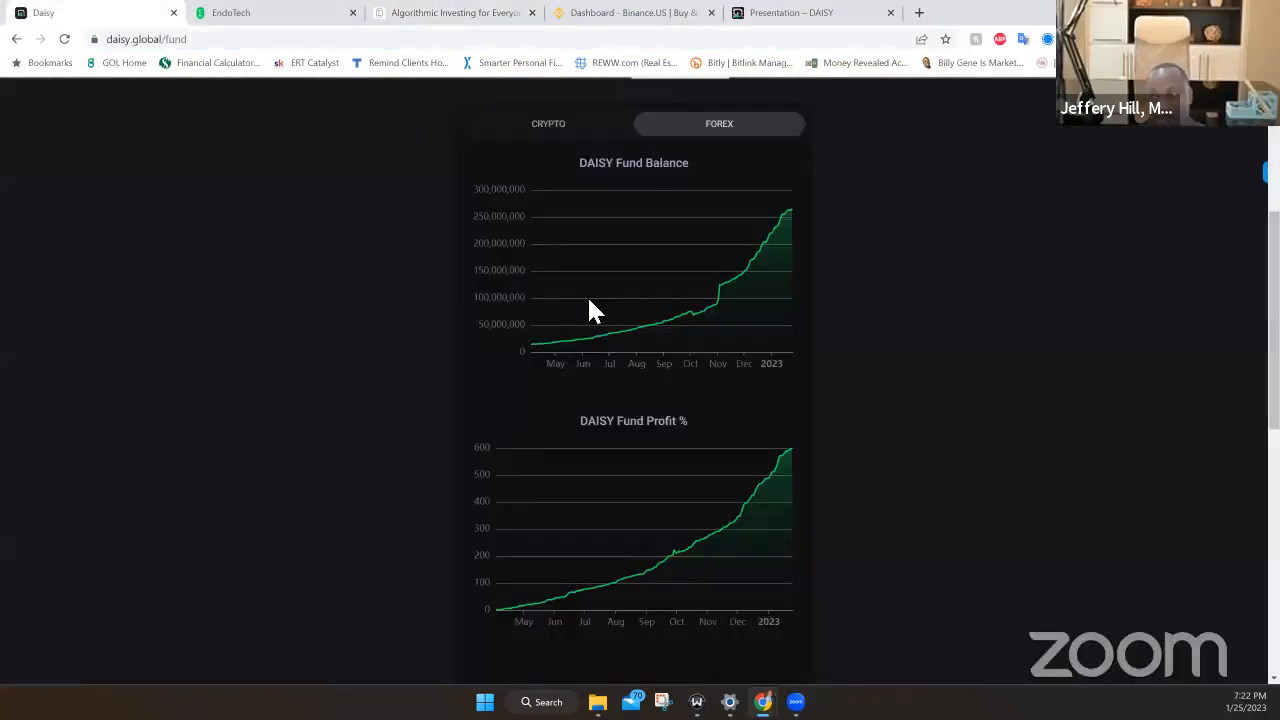
scroll(545, 272, up, 4)
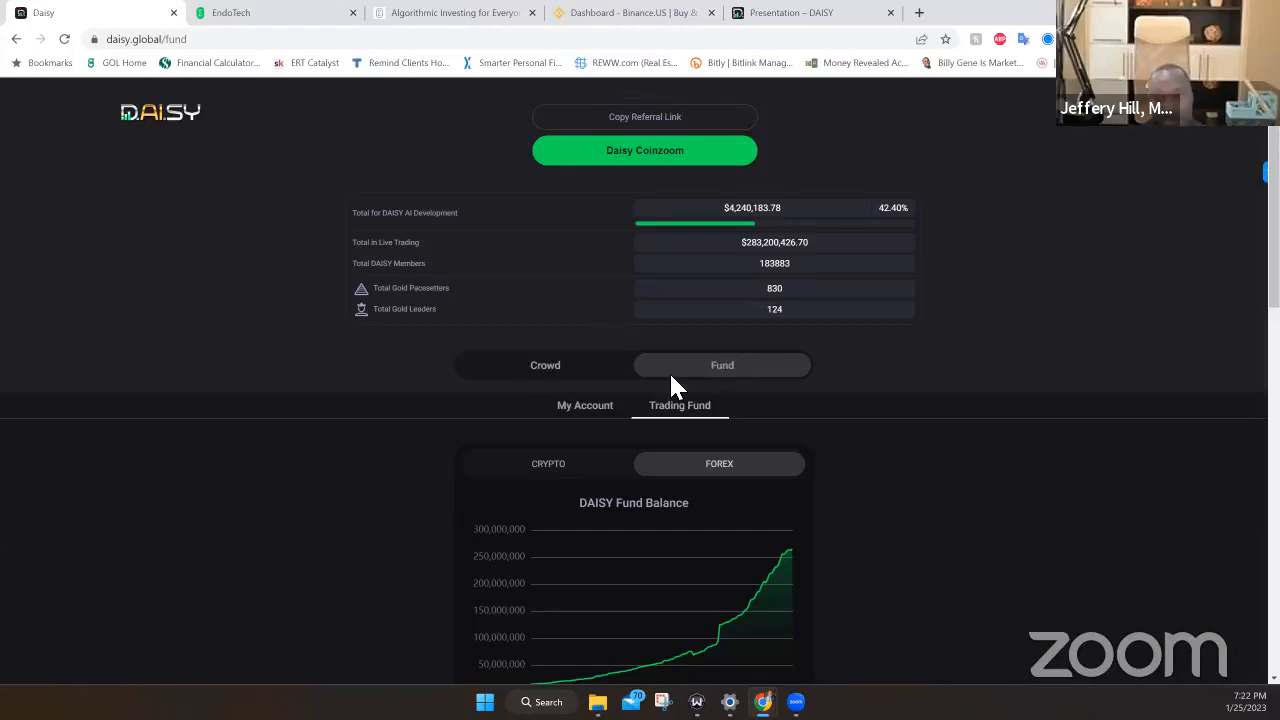
click(565, 368)
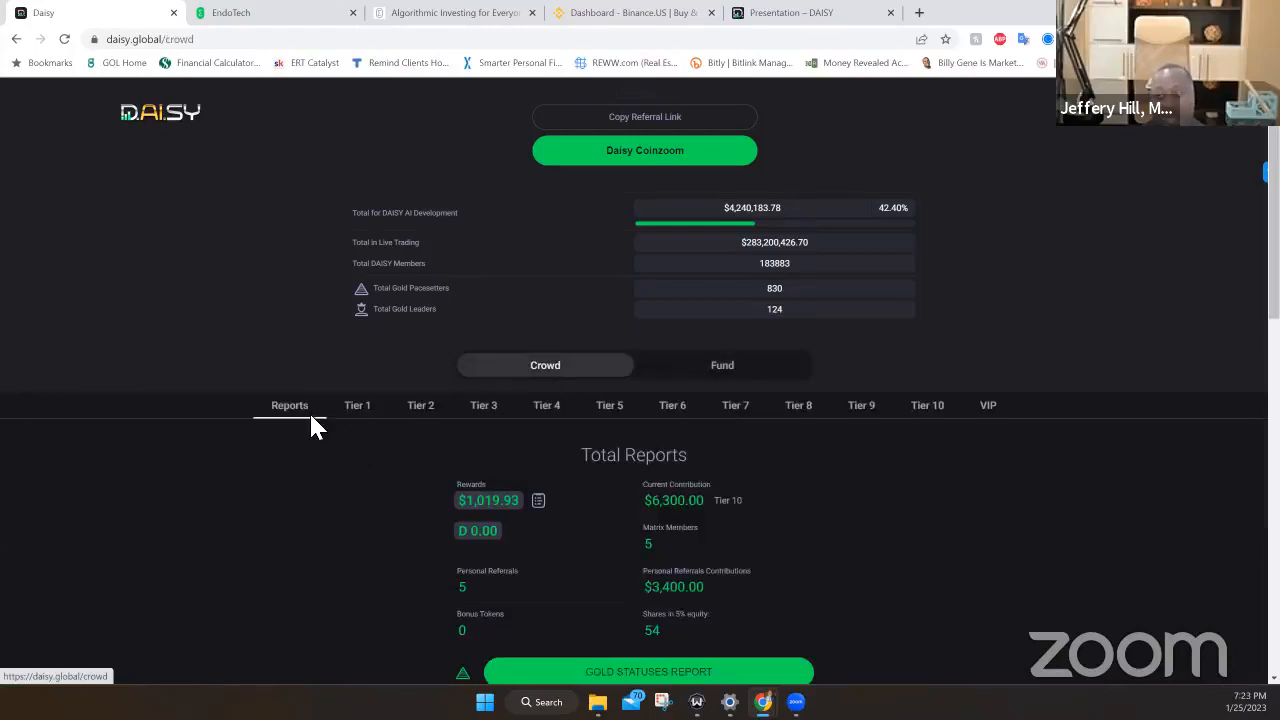
scroll(487, 413, down, 3)
scroll(495, 428, down, 3)
scroll(495, 428, down, 2)
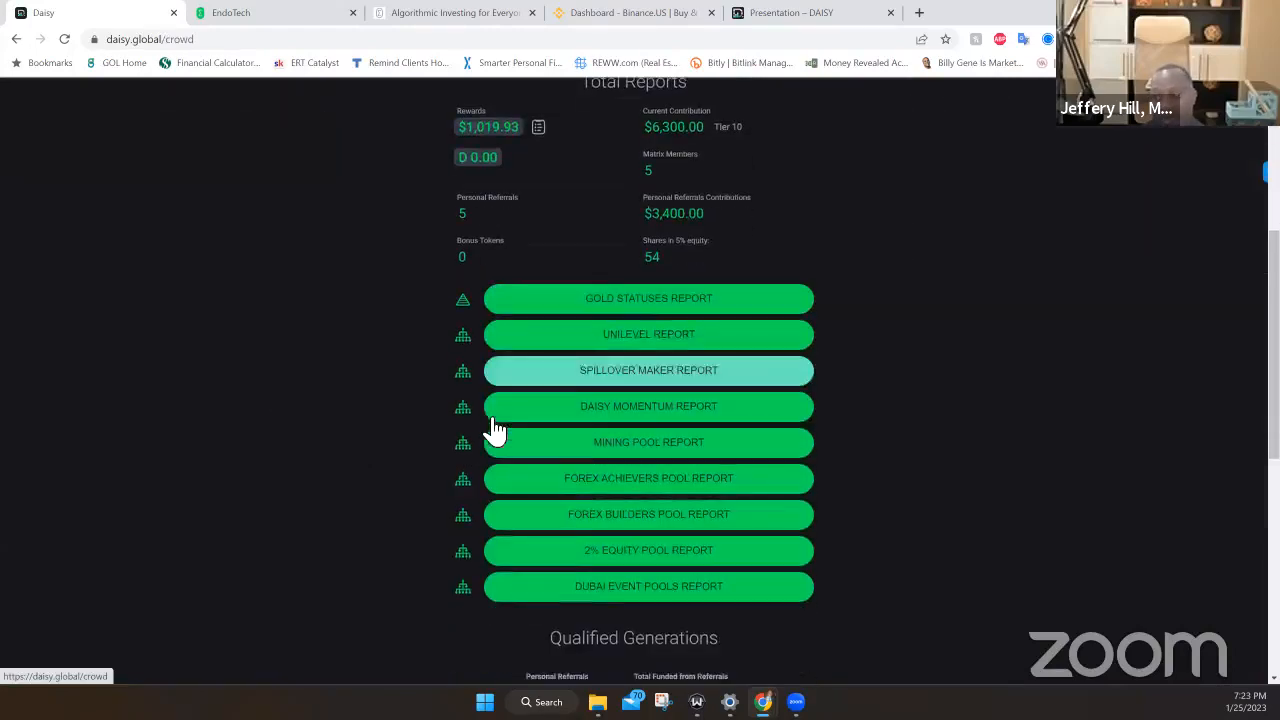
scroll(495, 428, down, 2)
scroll(495, 430, down, 2)
scroll(625, 534, down, 3)
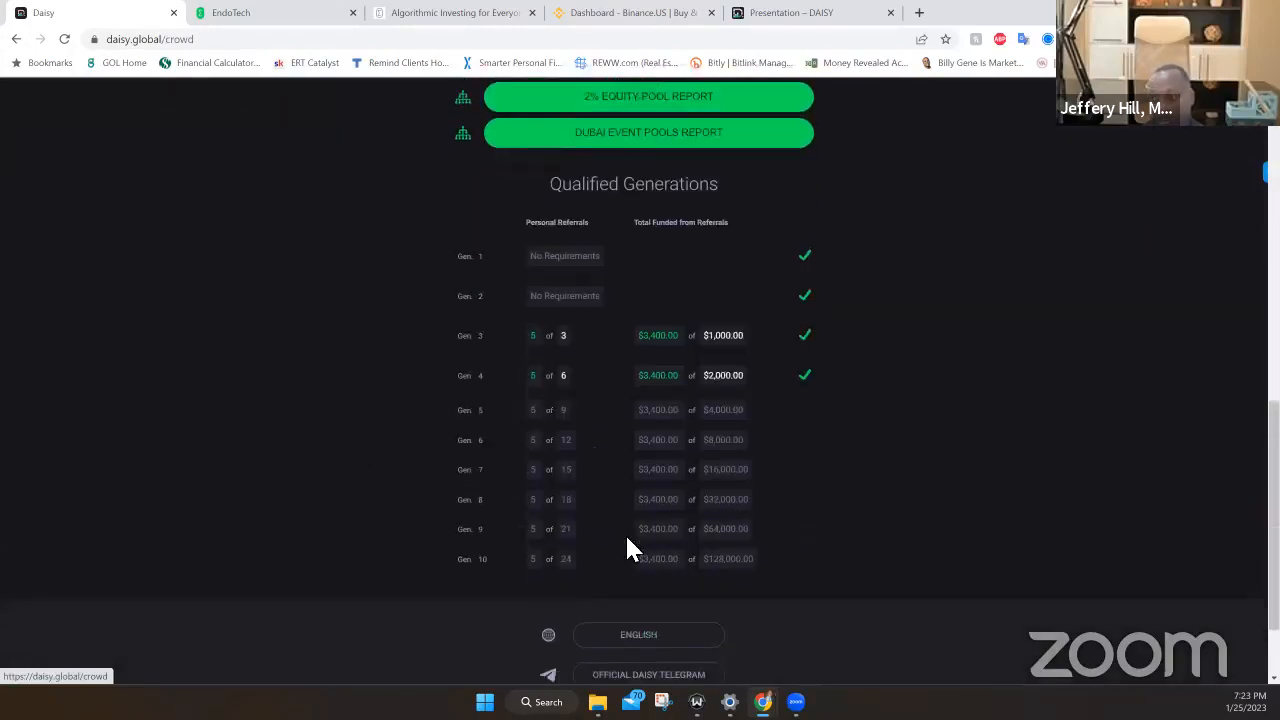
scroll(625, 533, down, 1)
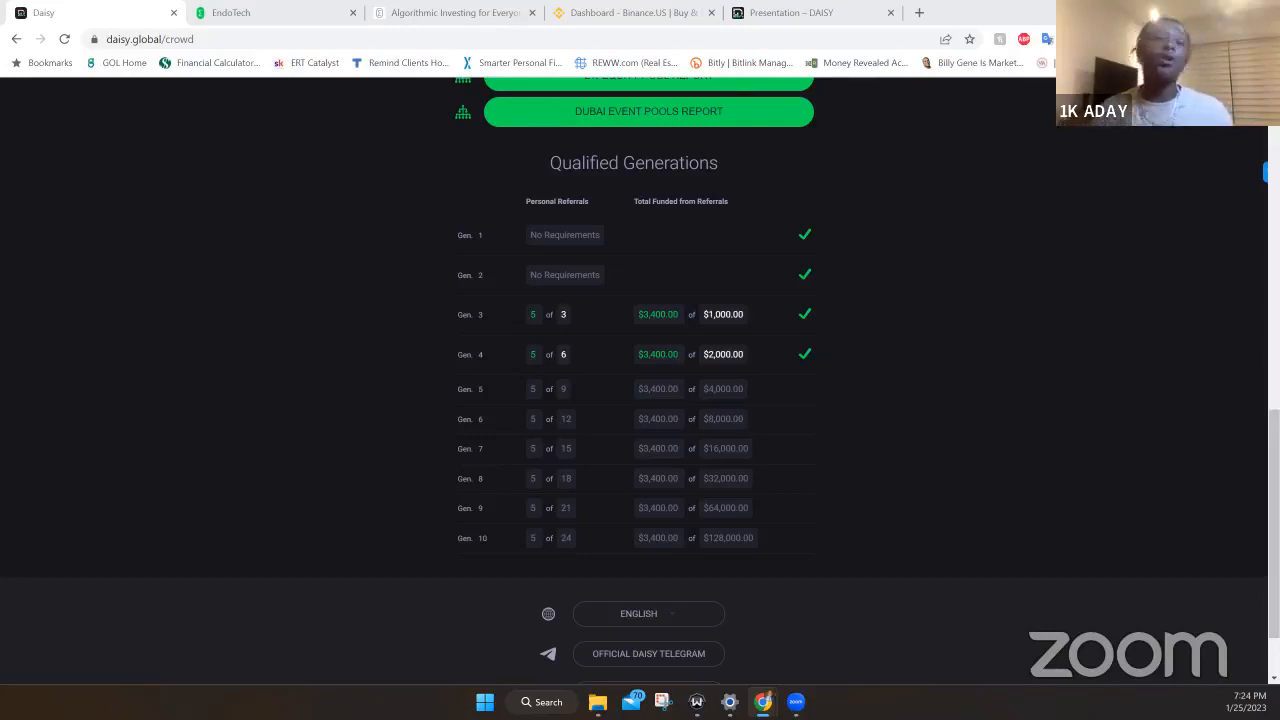
scroll(288, 199, up, 3)
scroll(288, 199, up, 3)
scroll(288, 199, up, 2)
scroll(288, 199, up, 3)
scroll(288, 199, up, 3)
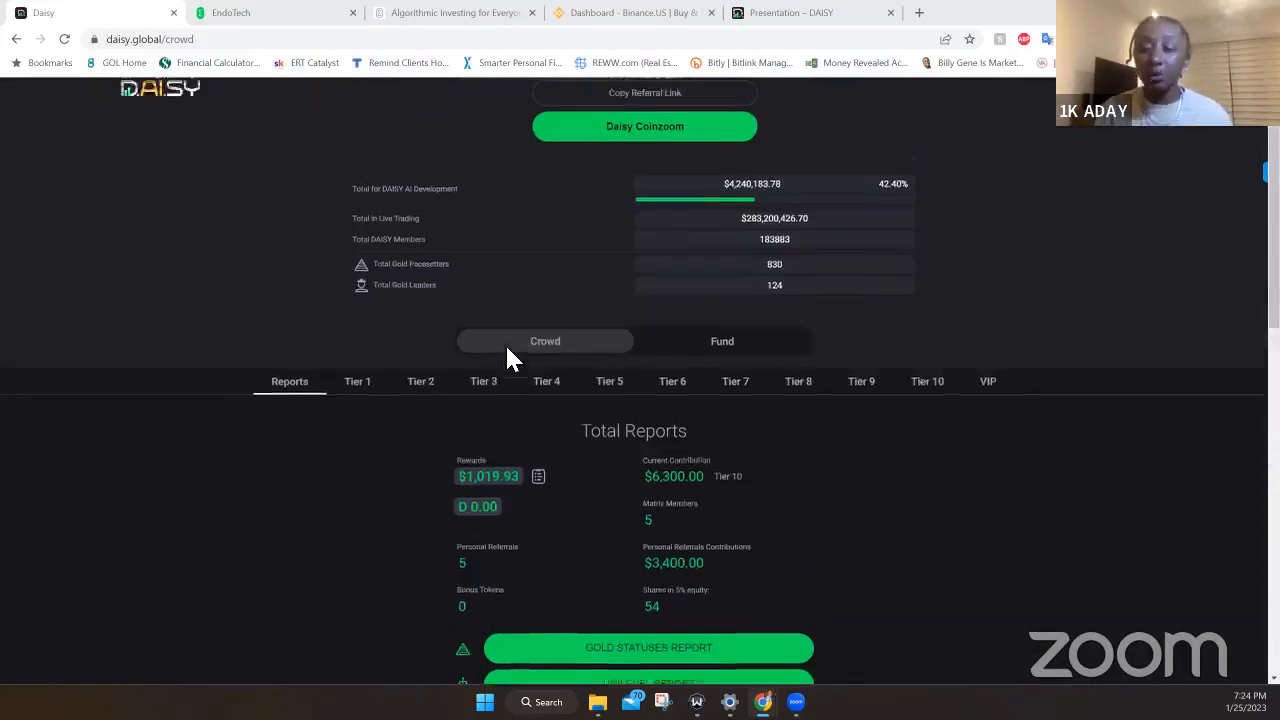
- Show the Fund section's Forex contribution balance for the account
click(722, 344)
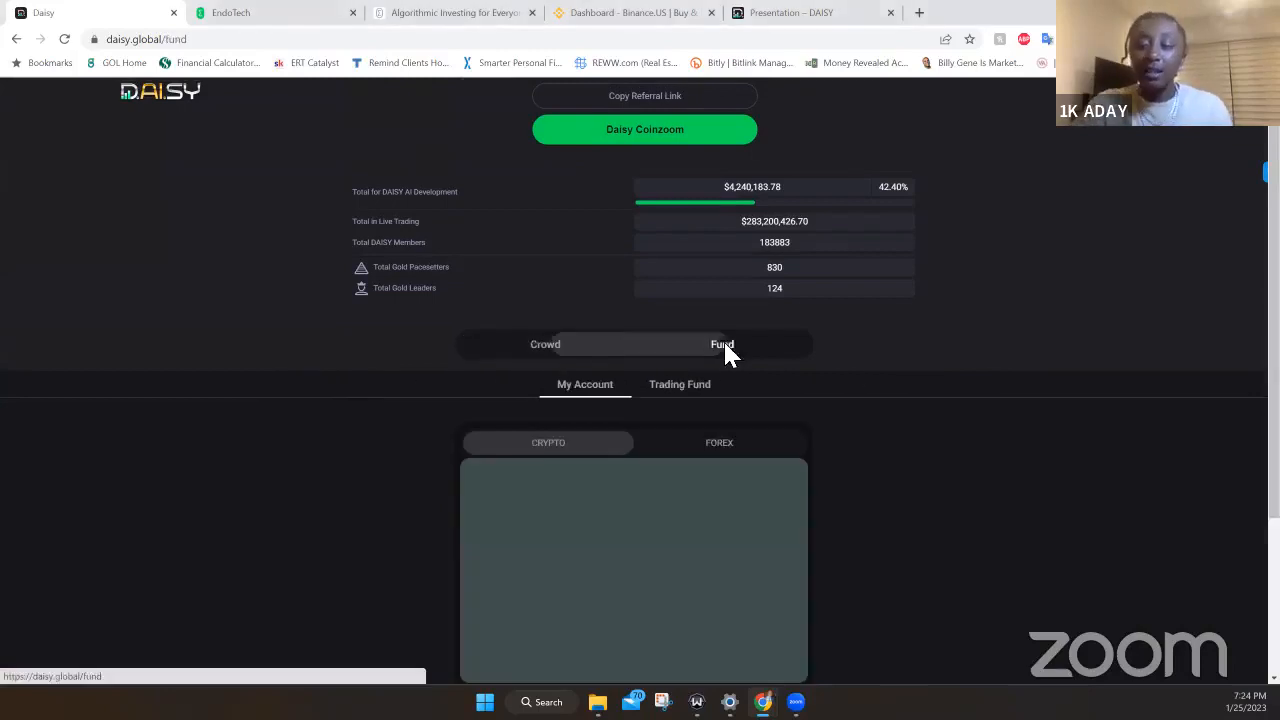
click(719, 443)
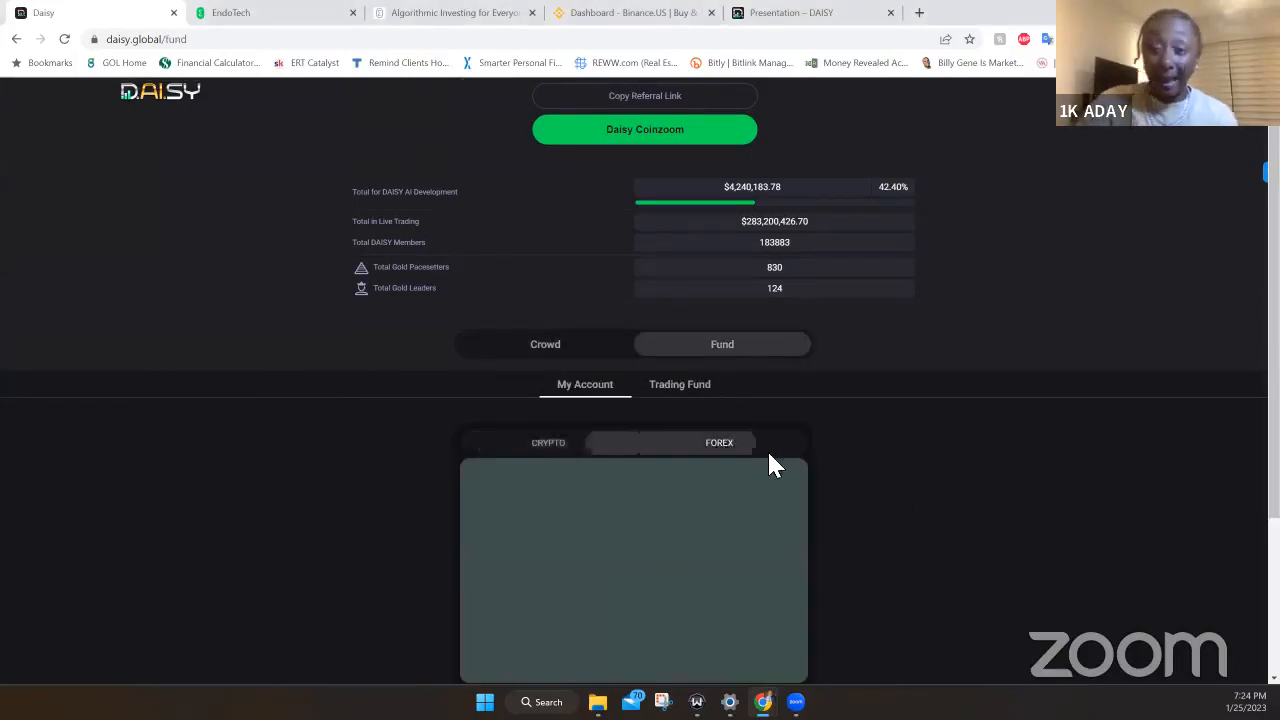
scroll(897, 483, down, 3)
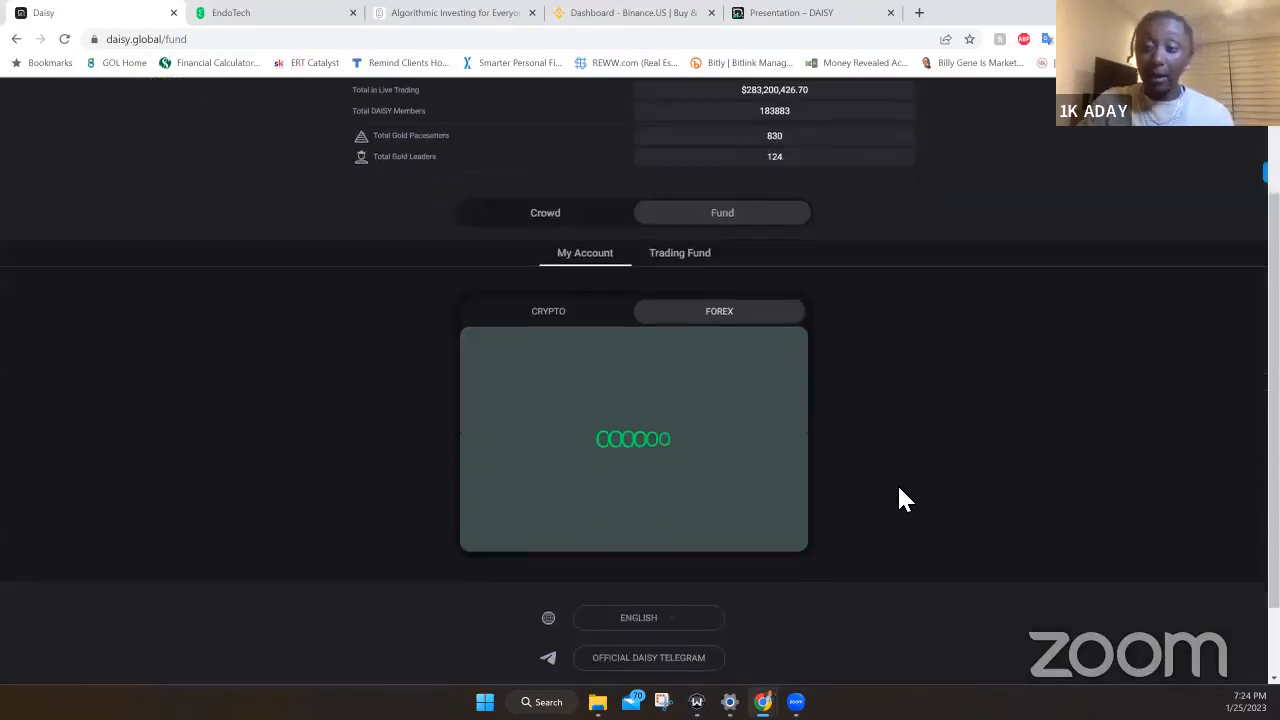
scroll(897, 483, down, 2)
scroll(897, 483, down, 3)
scroll(897, 483, down, 2)
scroll(897, 483, down, 2)
scroll(897, 483, down, 2)
scroll(897, 483, down, 1)
scroll(897, 483, up, 3)
scroll(897, 483, up, 1)
scroll(897, 483, up, 4)
scroll(897, 483, up, 1)
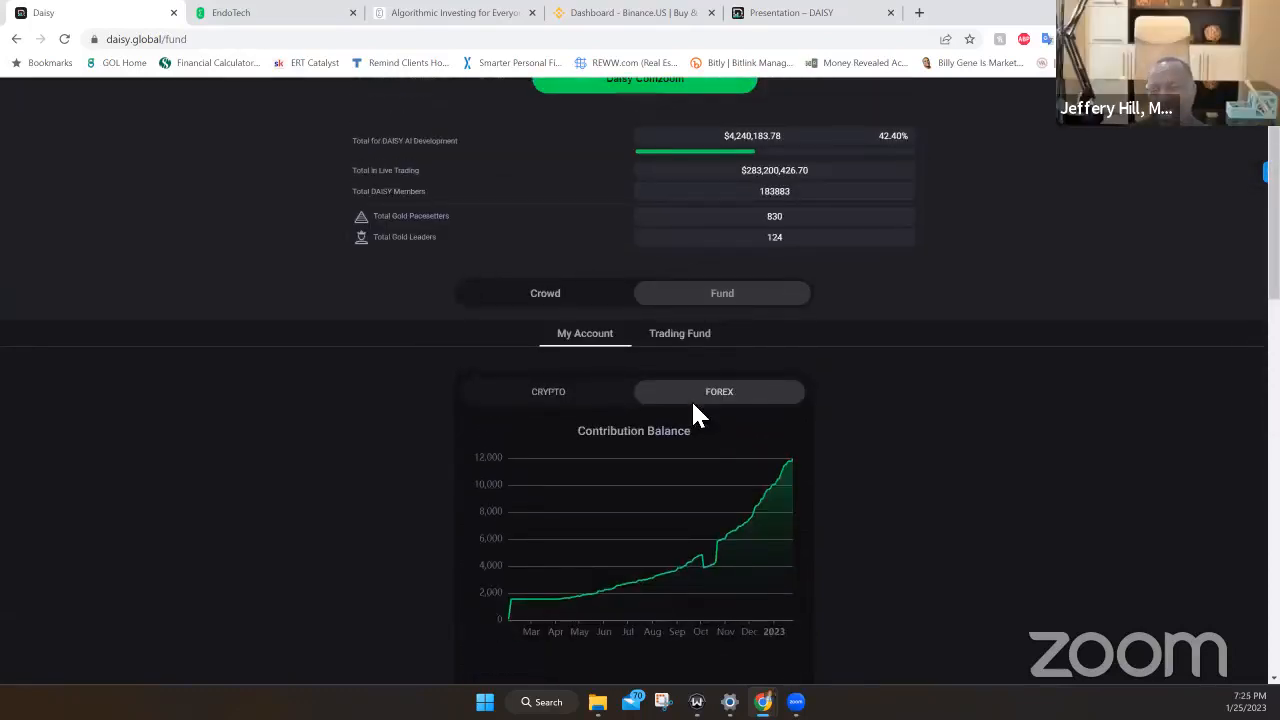
- From Crowd's Tier 4 level, start a repeat $800 Forex contribution ($560 fund, $240 crowd, 4 shares)
click(560, 296)
click(547, 333)
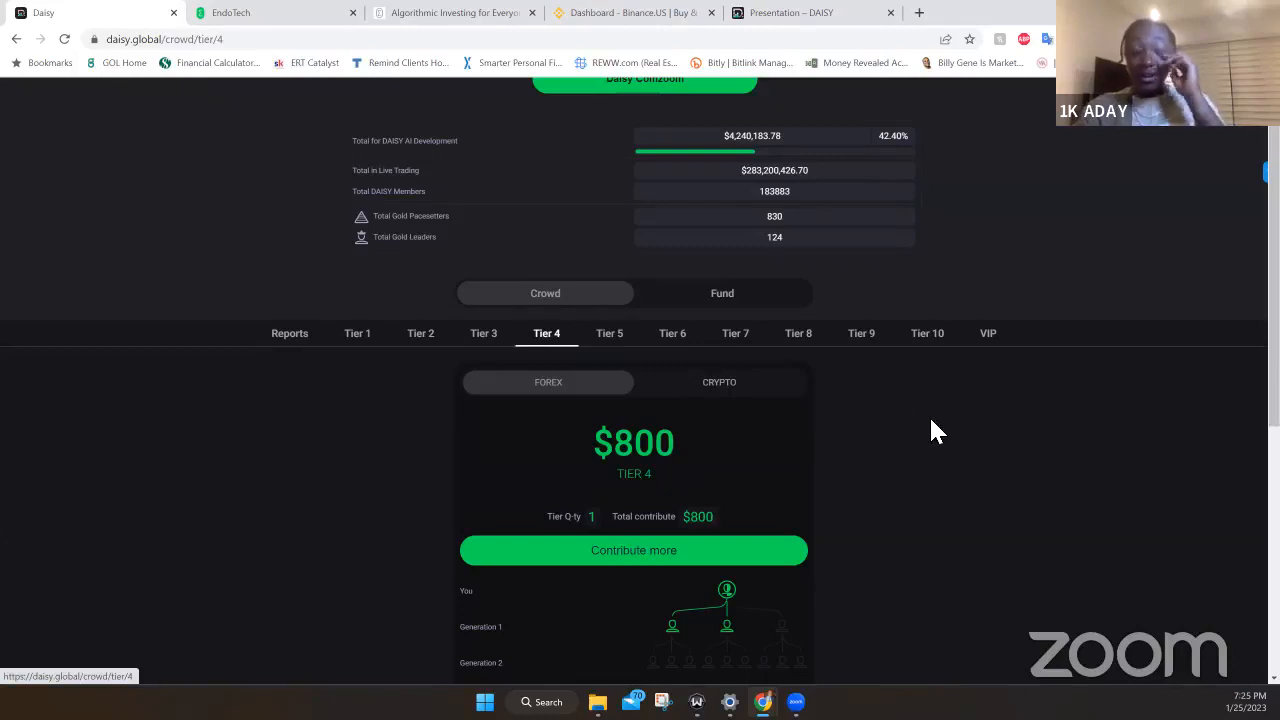
scroll(929, 415, down, 1)
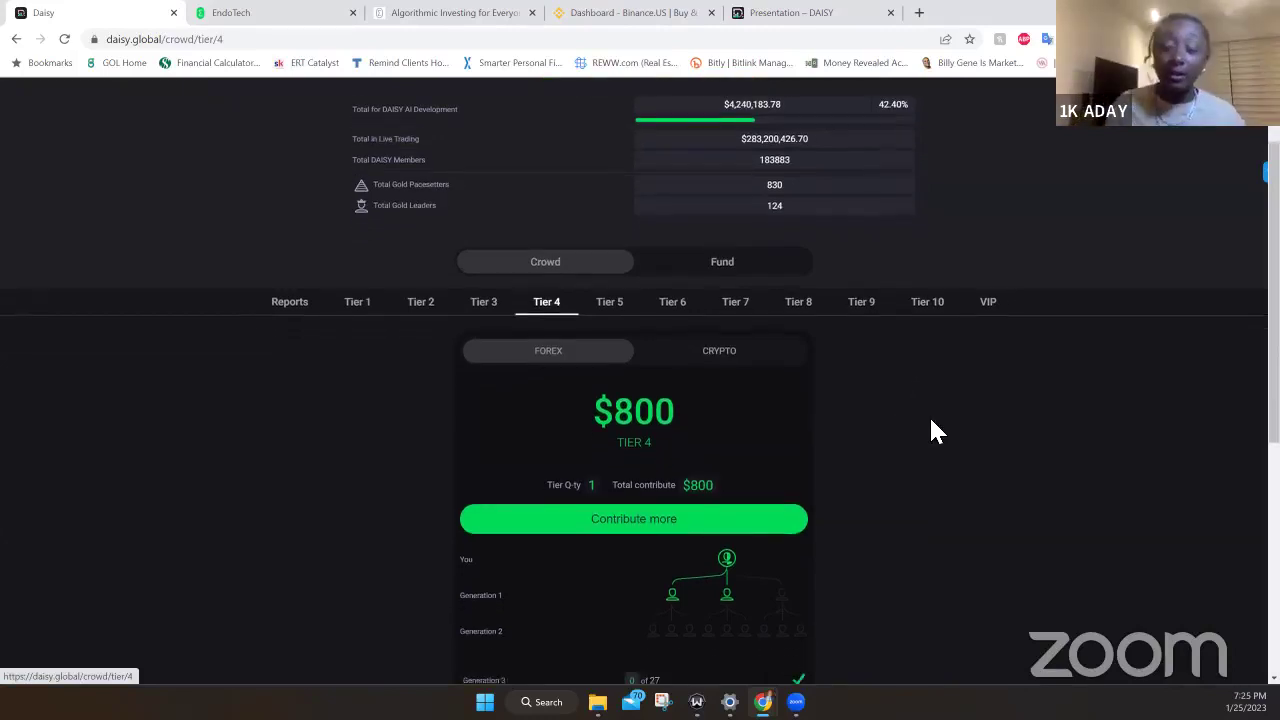
click(634, 518)
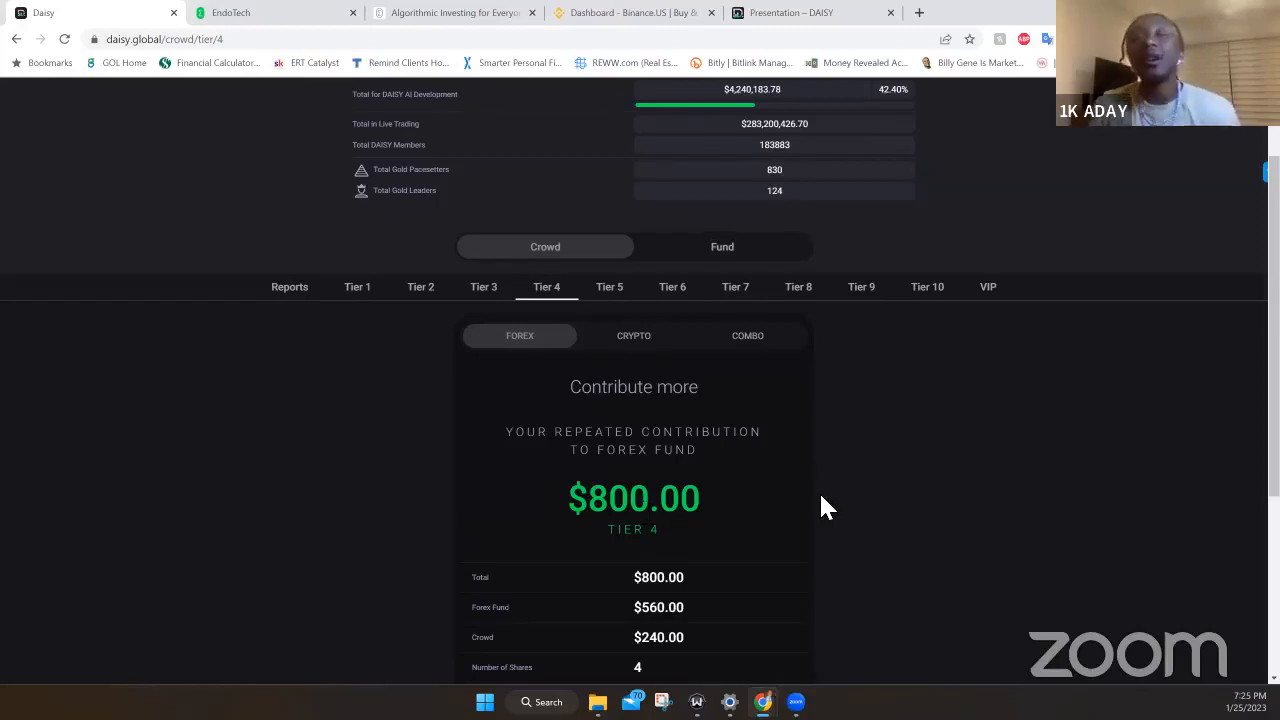
scroll(819, 491, down, 1)
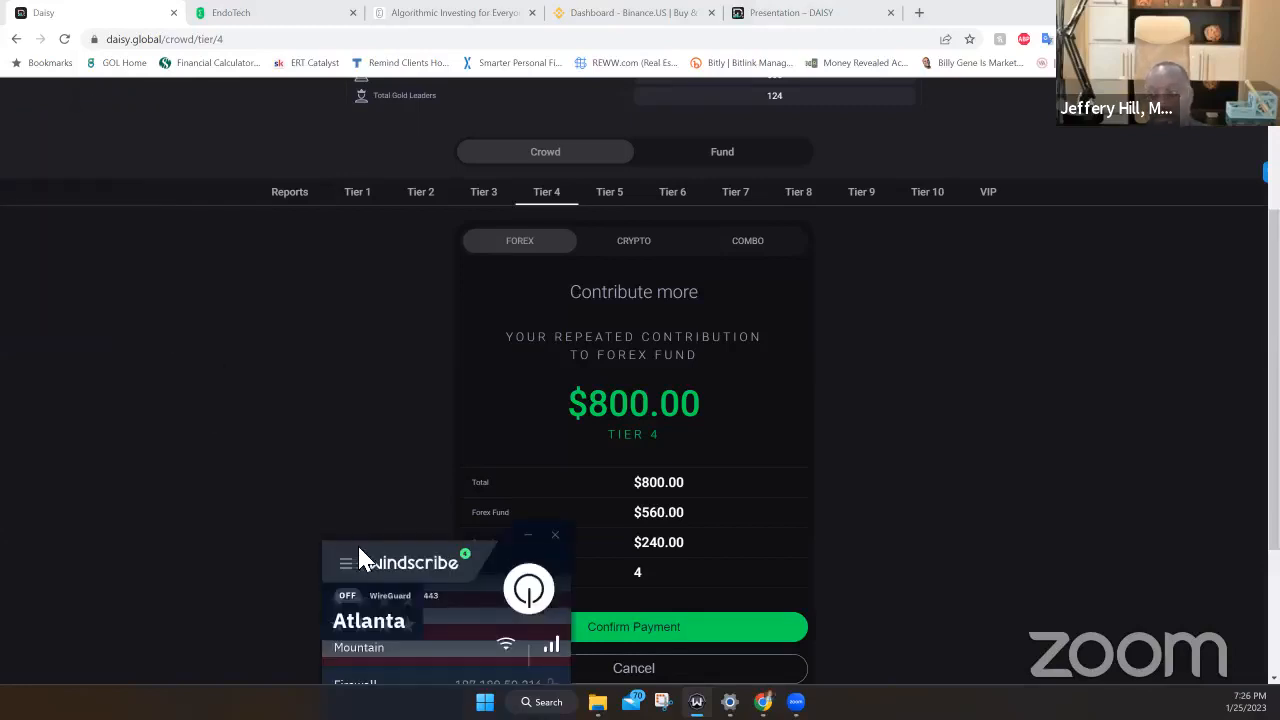
- Move the Windscribe VPN window to the left side beside the contribution form
drag(415, 560, 330, 410)
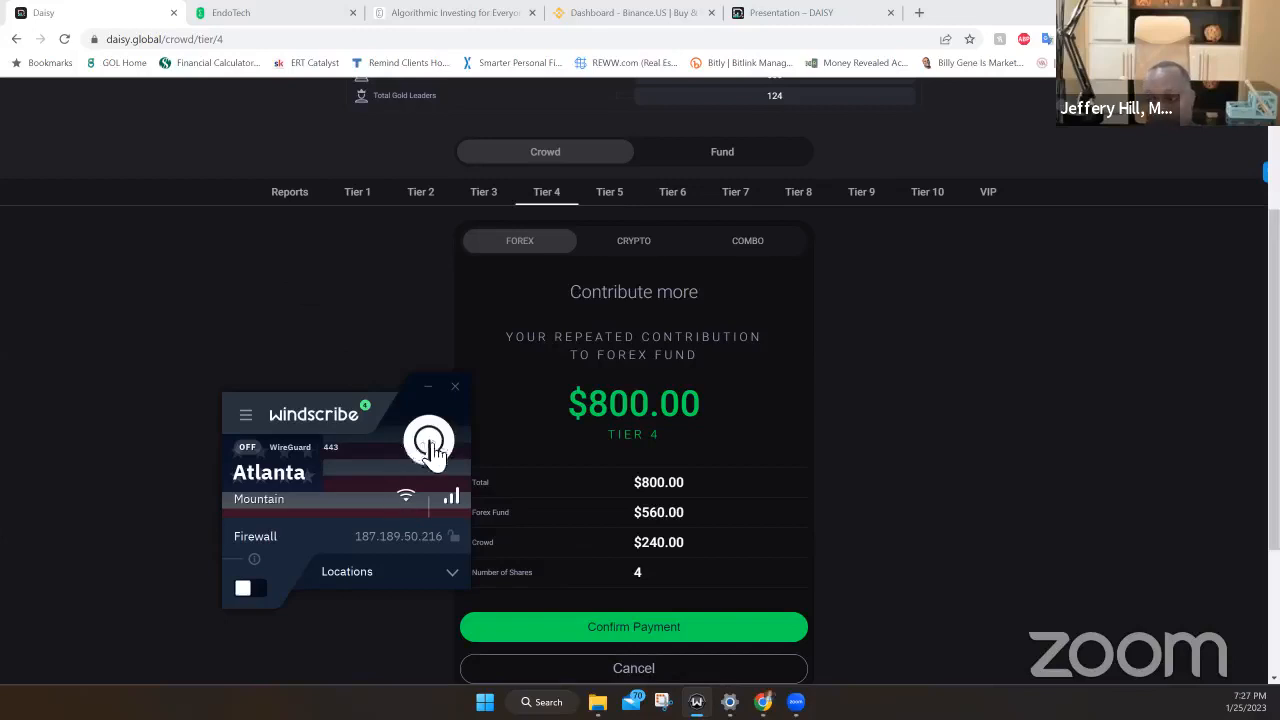
- From the Locations list, connect Windscribe through Latvia's Riga Daugava server
click(452, 571)
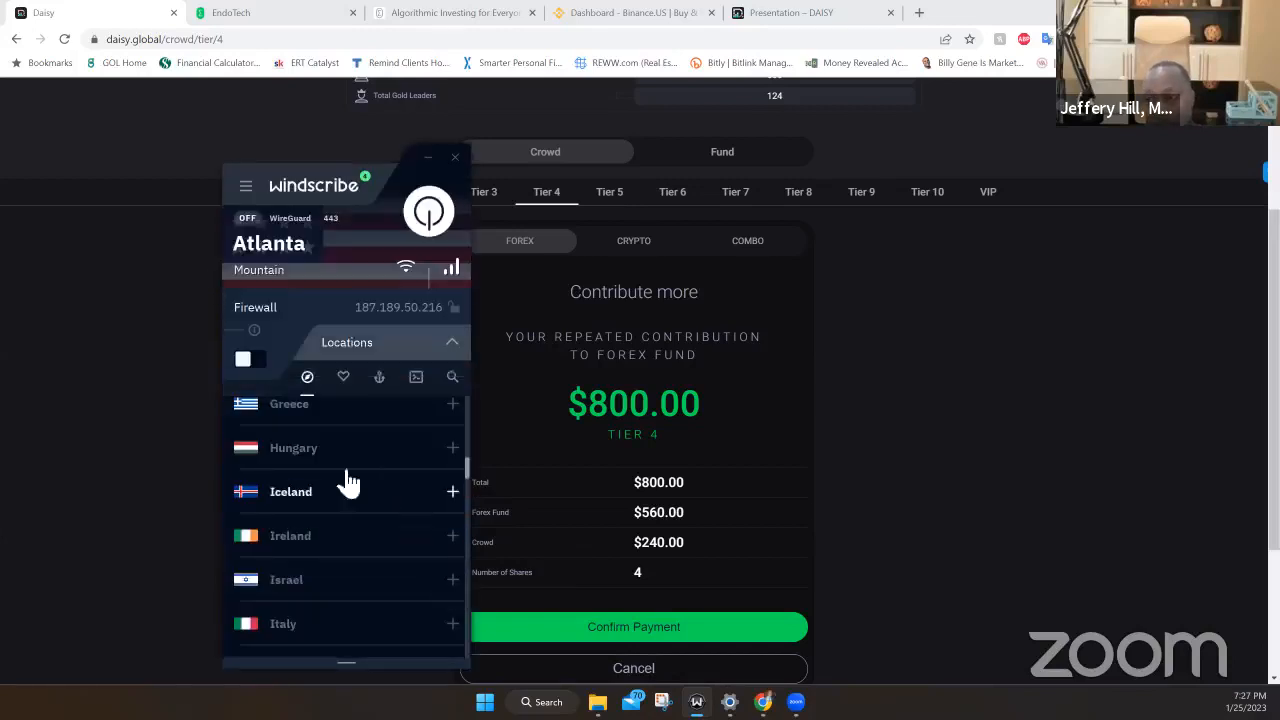
scroll(313, 540, up, 3)
scroll(313, 540, up, 3)
scroll(313, 480, up, 2)
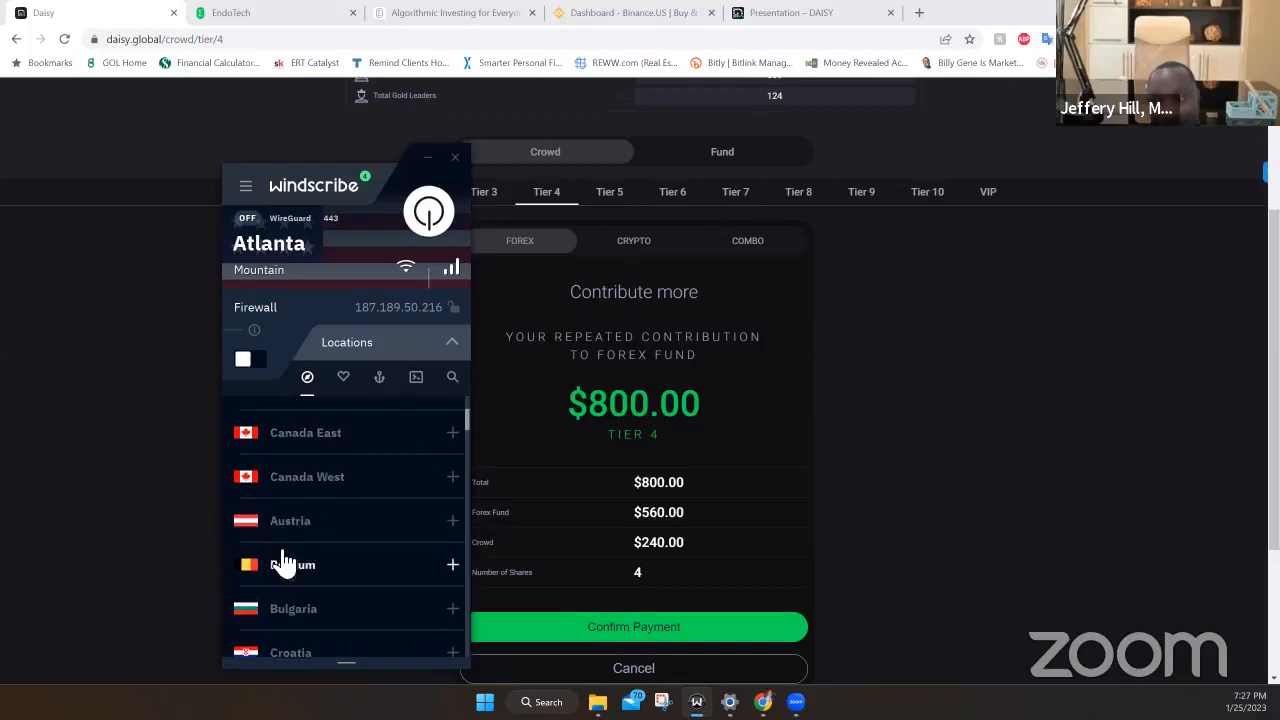
scroll(301, 530, down, 3)
scroll(301, 530, down, 3)
scroll(330, 500, down, 1)
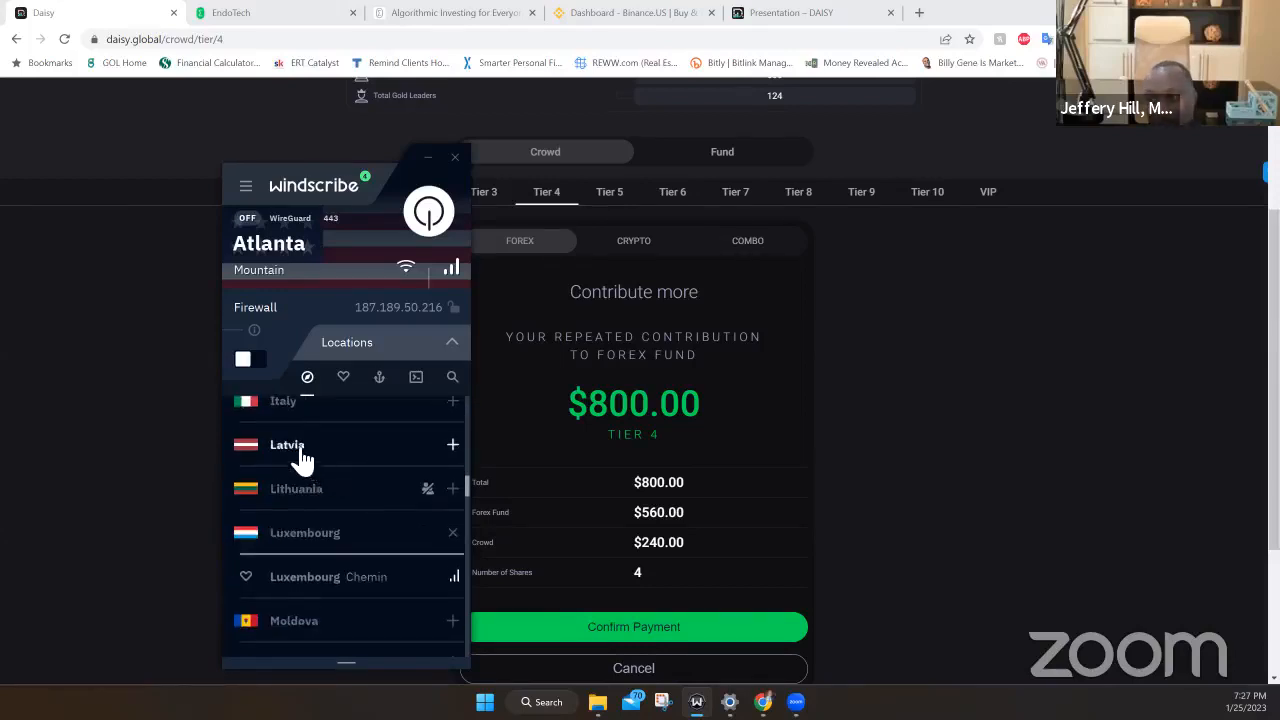
click(300, 445)
click(338, 490)
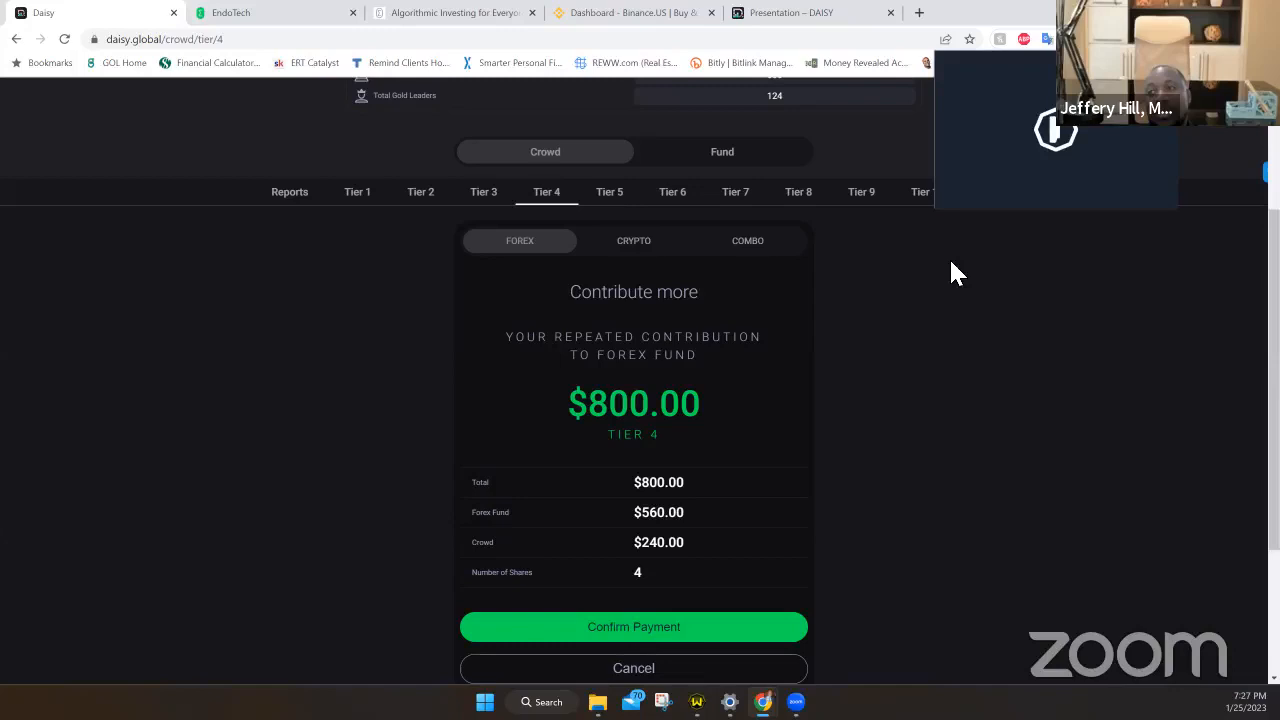
- Disconnect the Windscribe VPN, keeping Riga (Daugava) selected, and restore the window from the taskbar
click(416, 245)
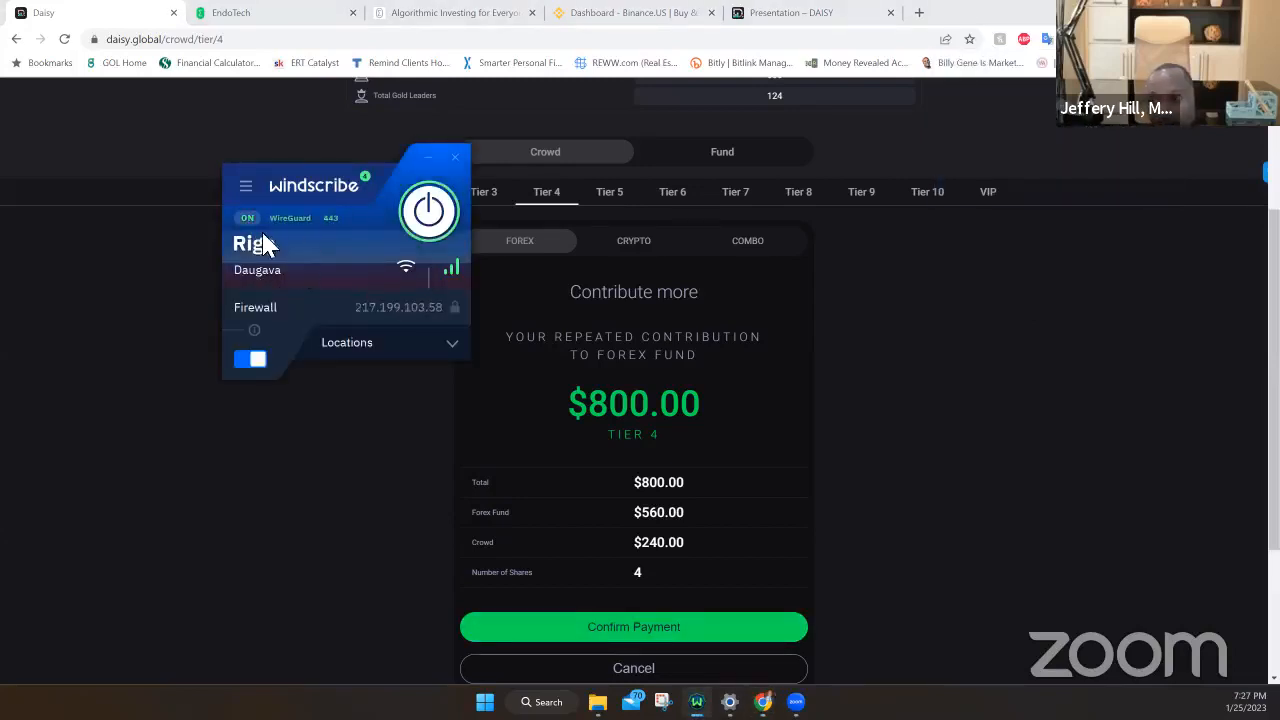
click(430, 215)
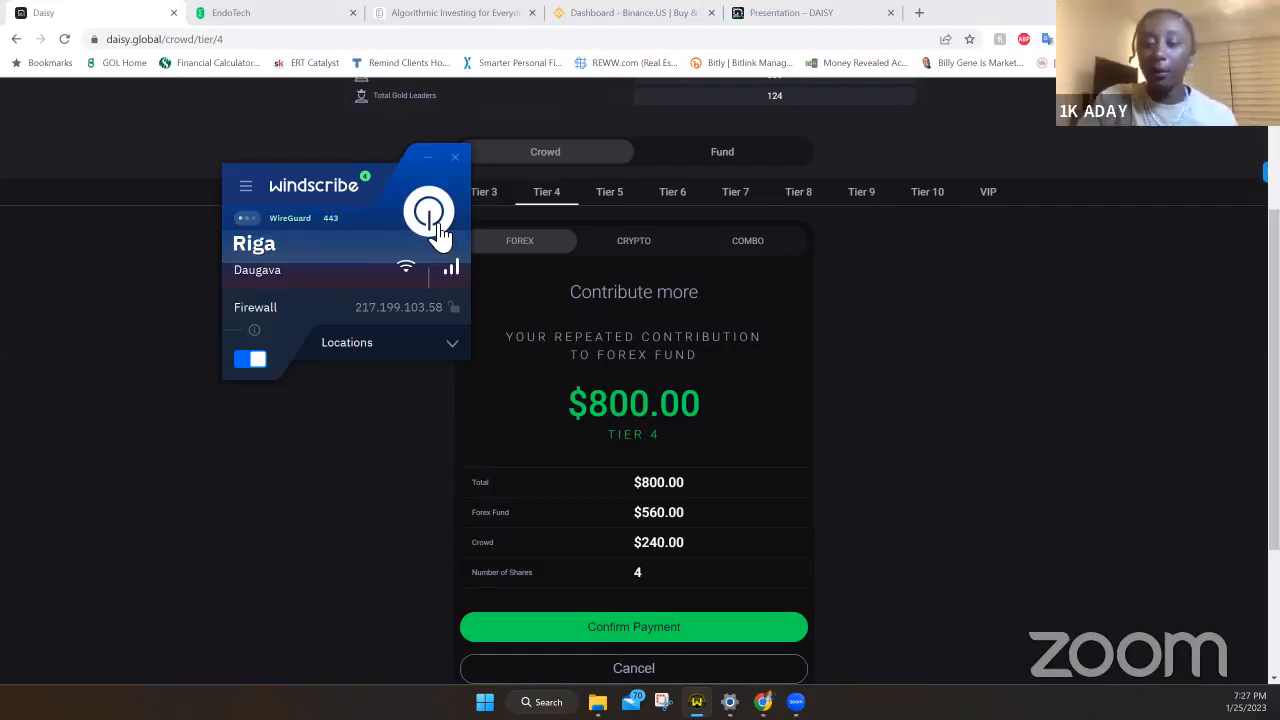
click(428, 157)
click(697, 701)
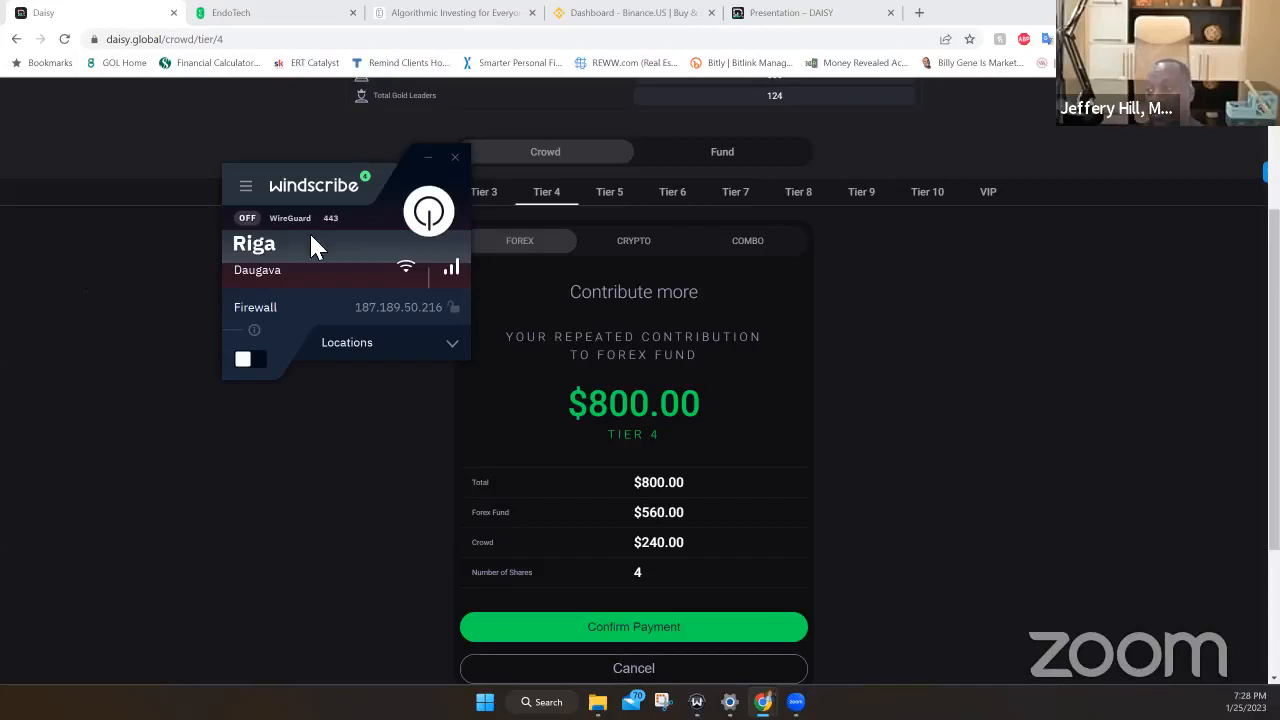
- Minimize the Windscribe VPN window so the $800 Tier 4 Forex form shows alone
click(427, 157)
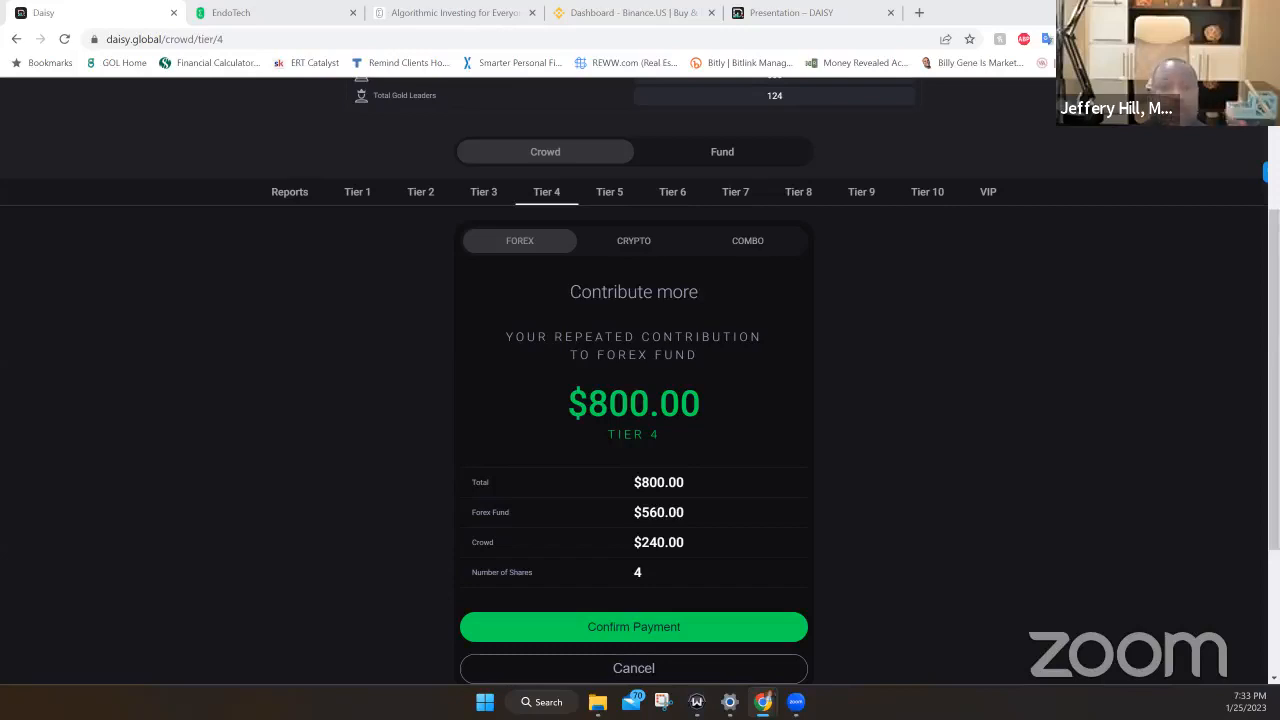
- Switch to the DAISY slides tab to read from the title slide toward slide 6
click(790, 12)
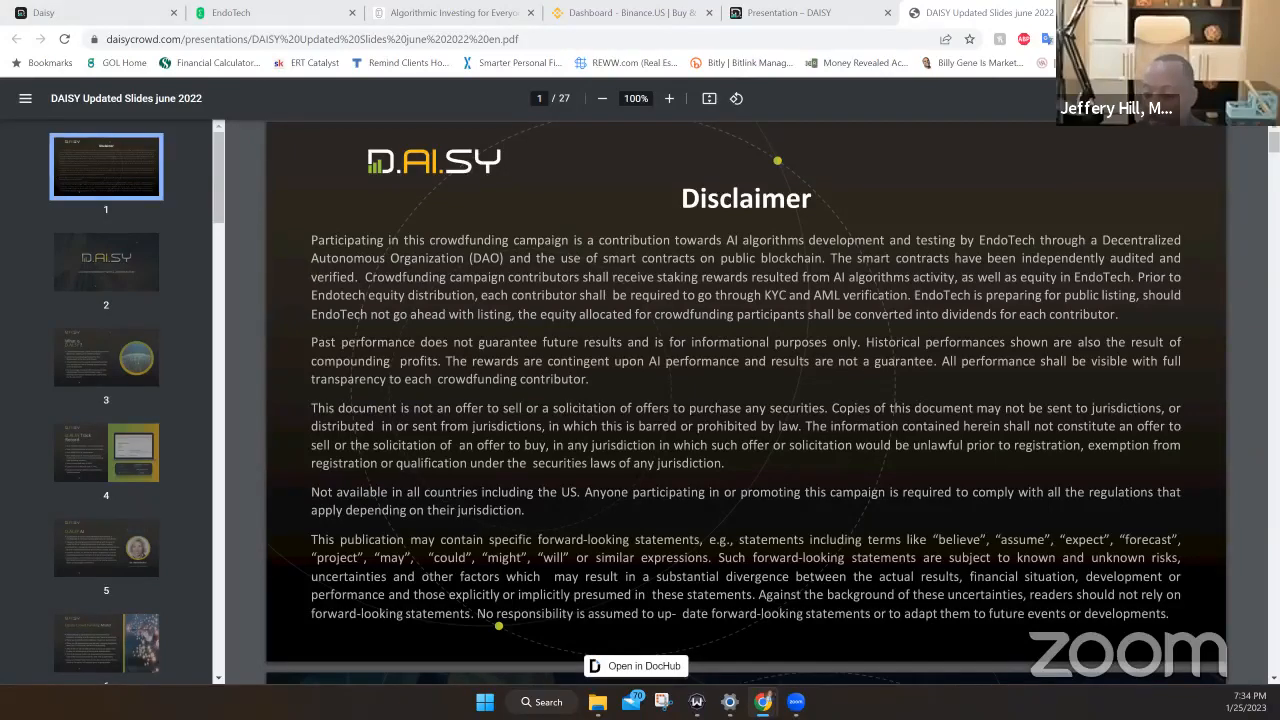
scroll(621, 359, down, 1)
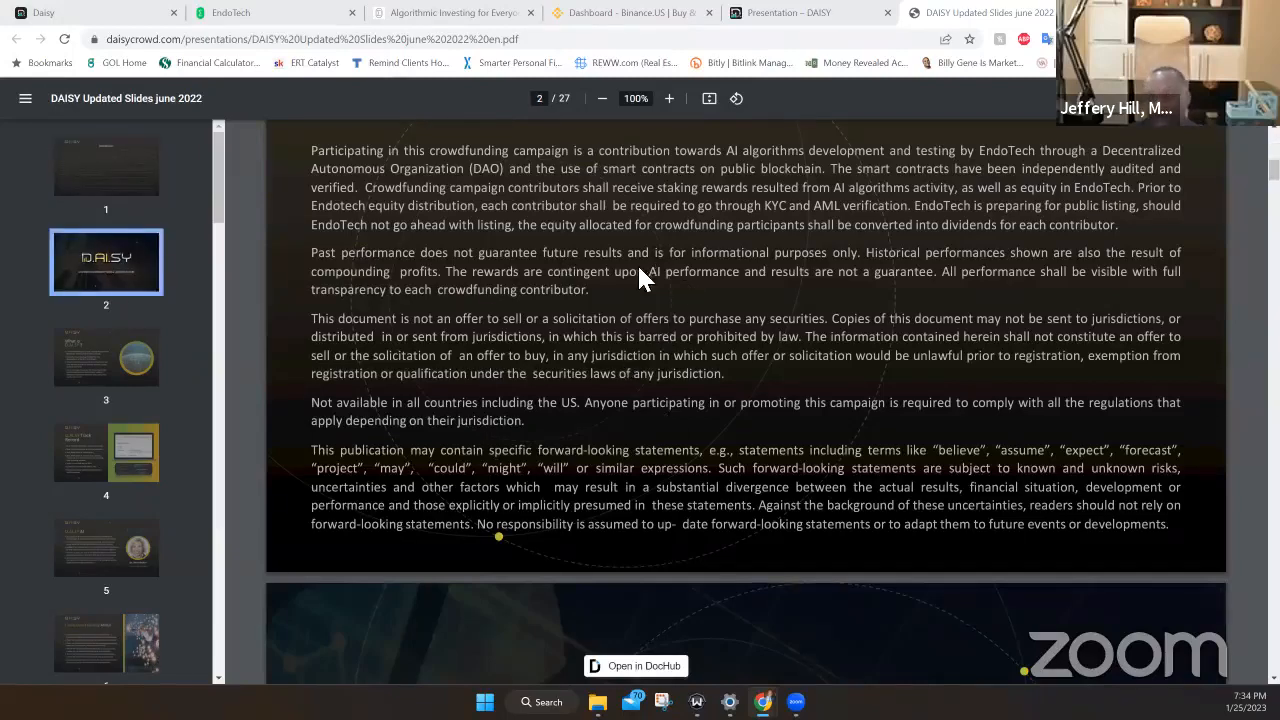
scroll(593, 271, down, 5)
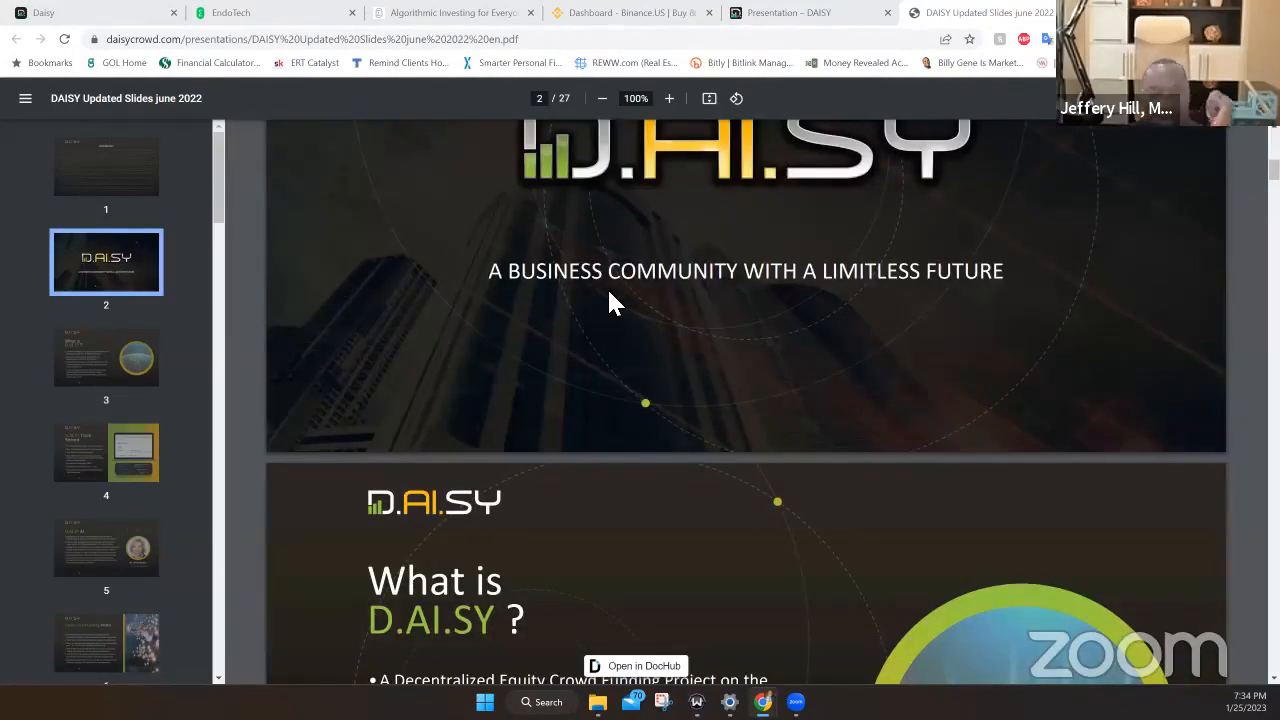
scroll(613, 302, down, 2)
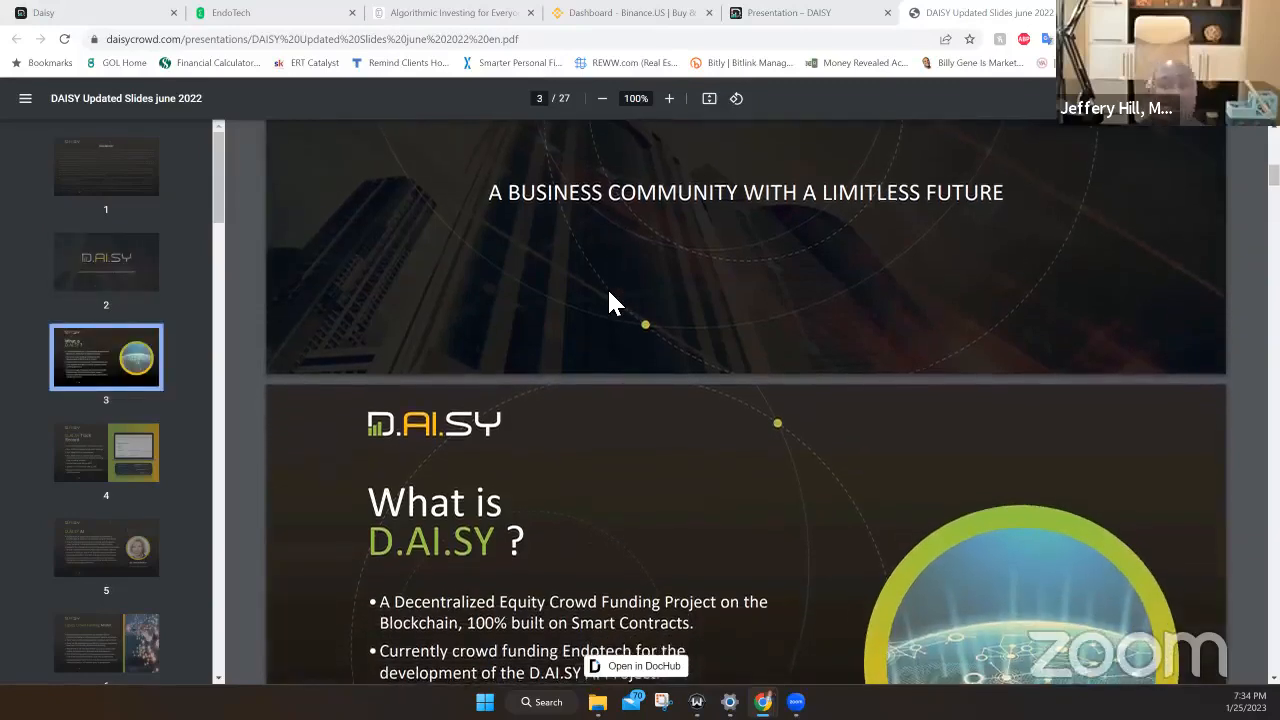
scroll(613, 302, down, 2)
scroll(613, 302, down, 3)
scroll(613, 302, down, 2)
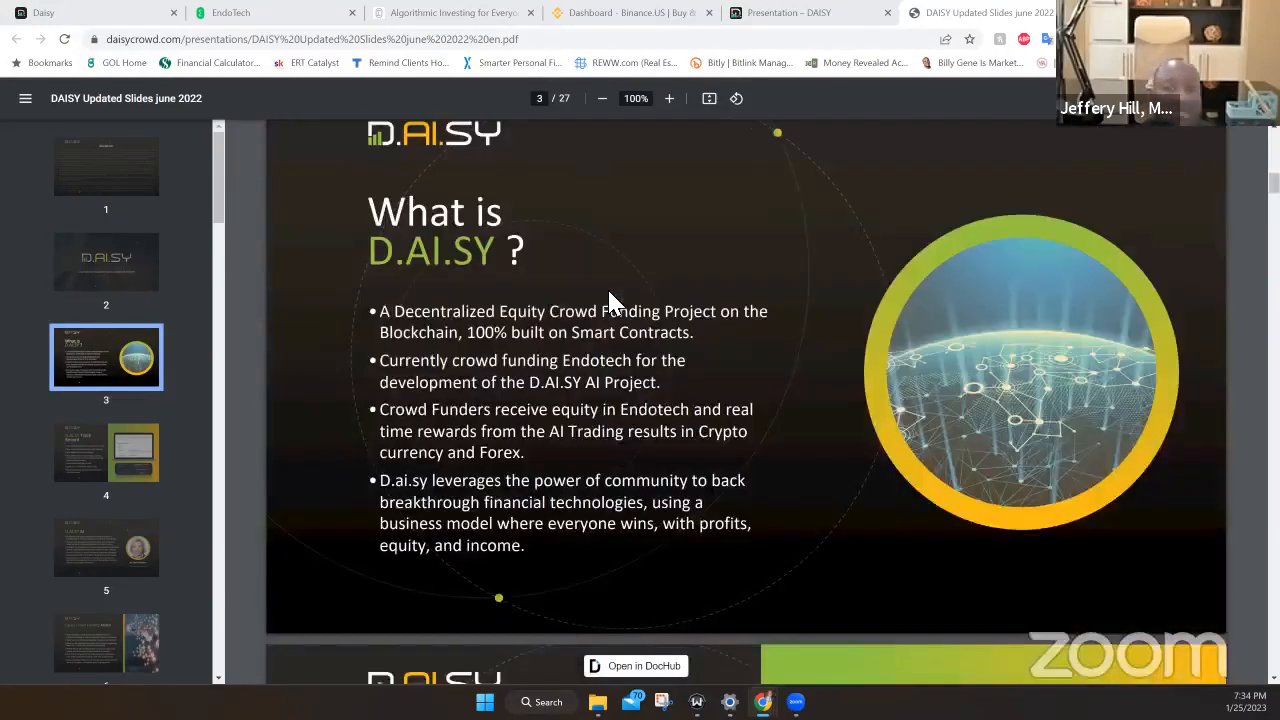
scroll(613, 302, up, 1)
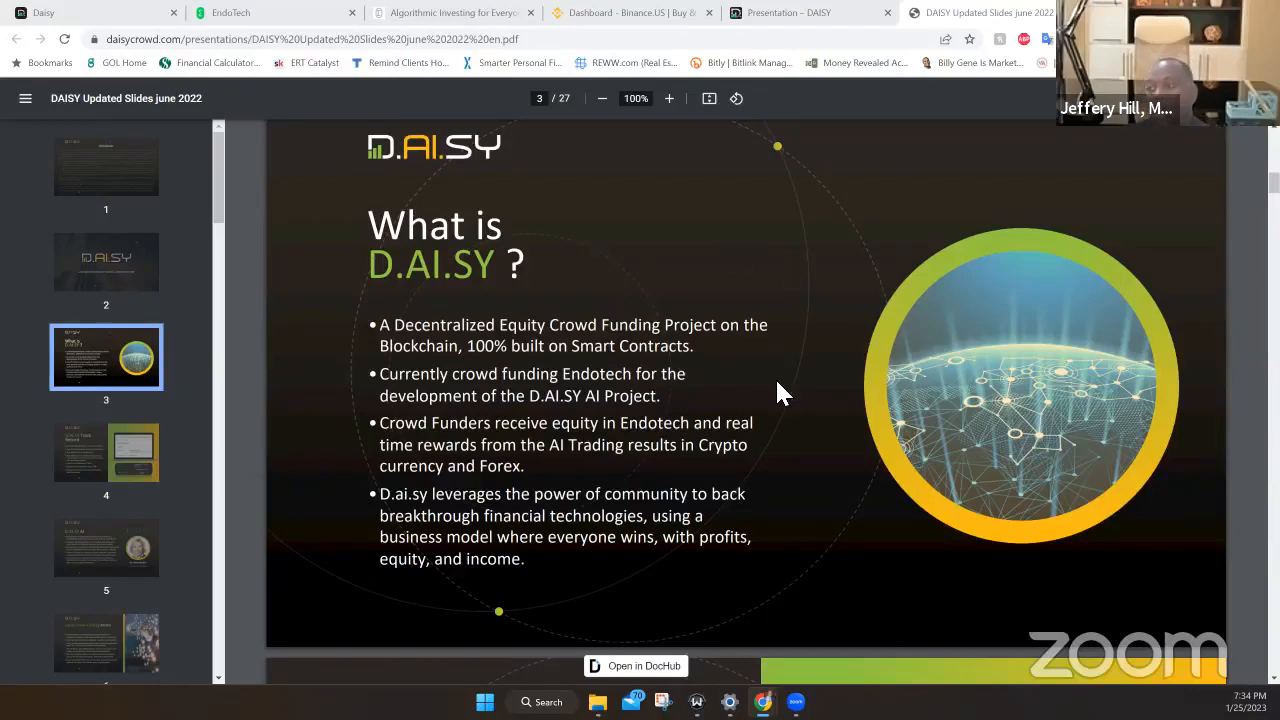
scroll(775, 377, down, 1)
scroll(782, 392, down, 3)
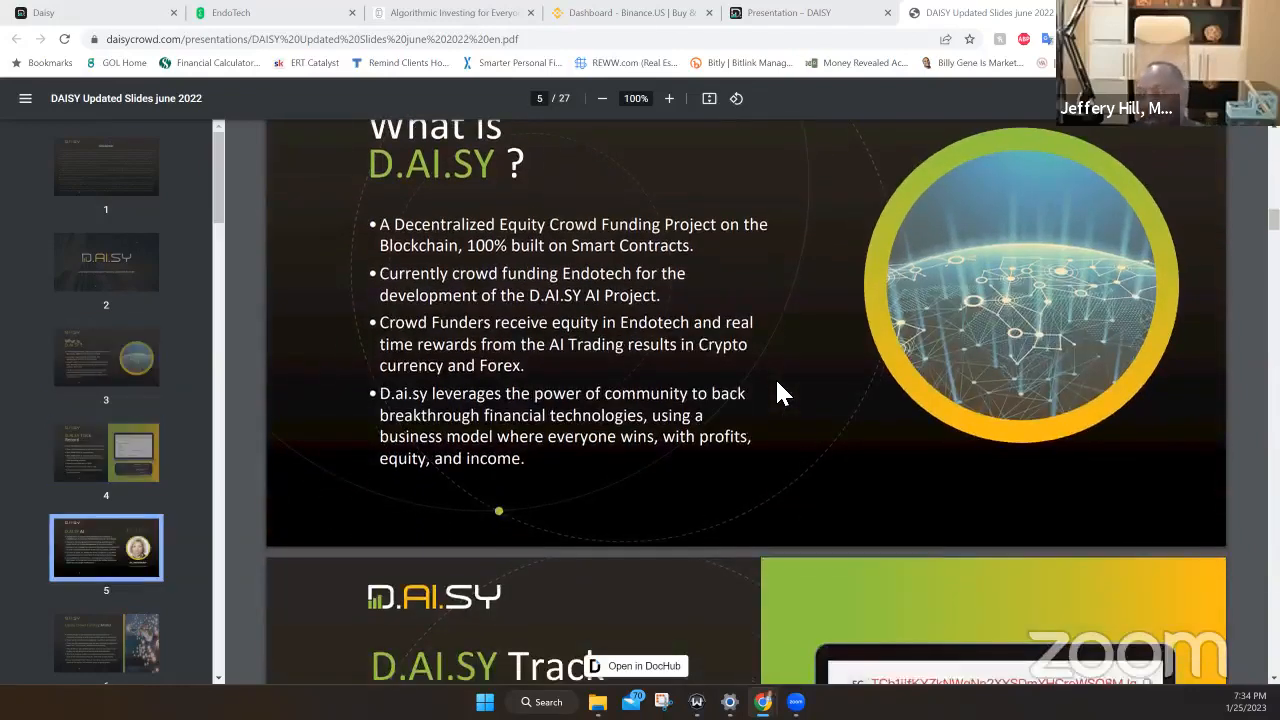
scroll(782, 392, down, 5)
scroll(782, 392, down, 2)
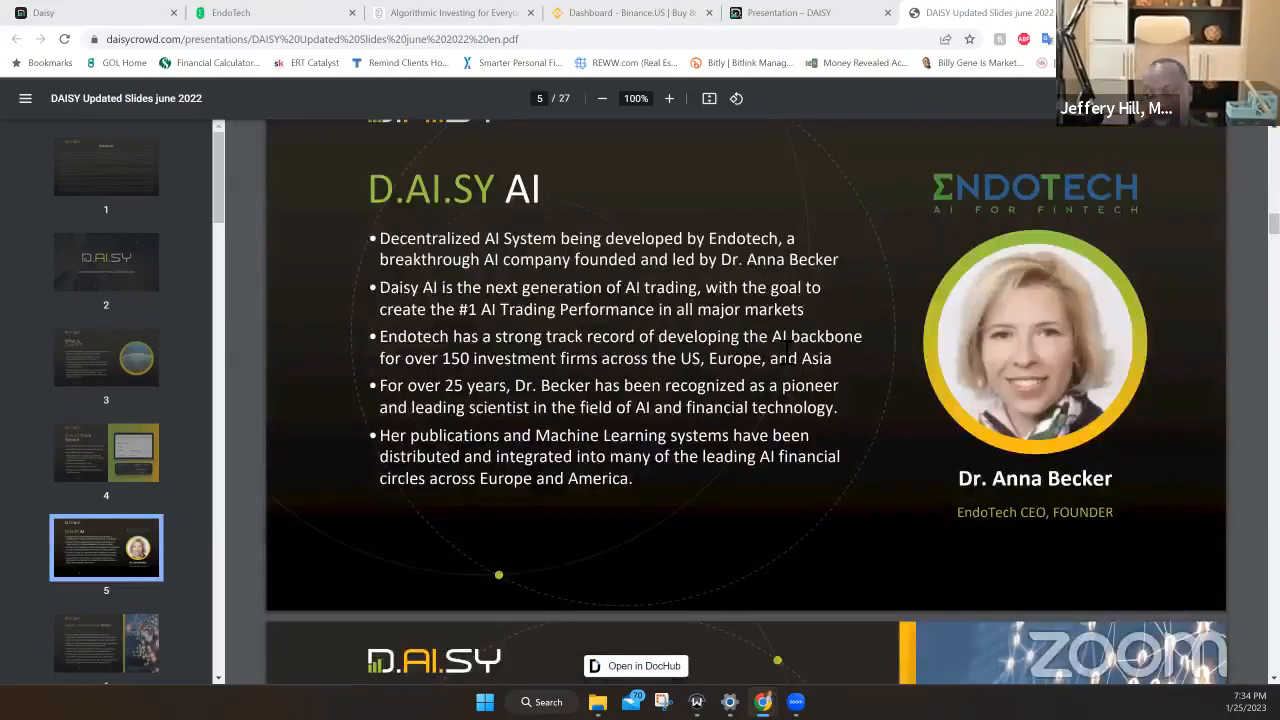
scroll(790, 345, down, 2)
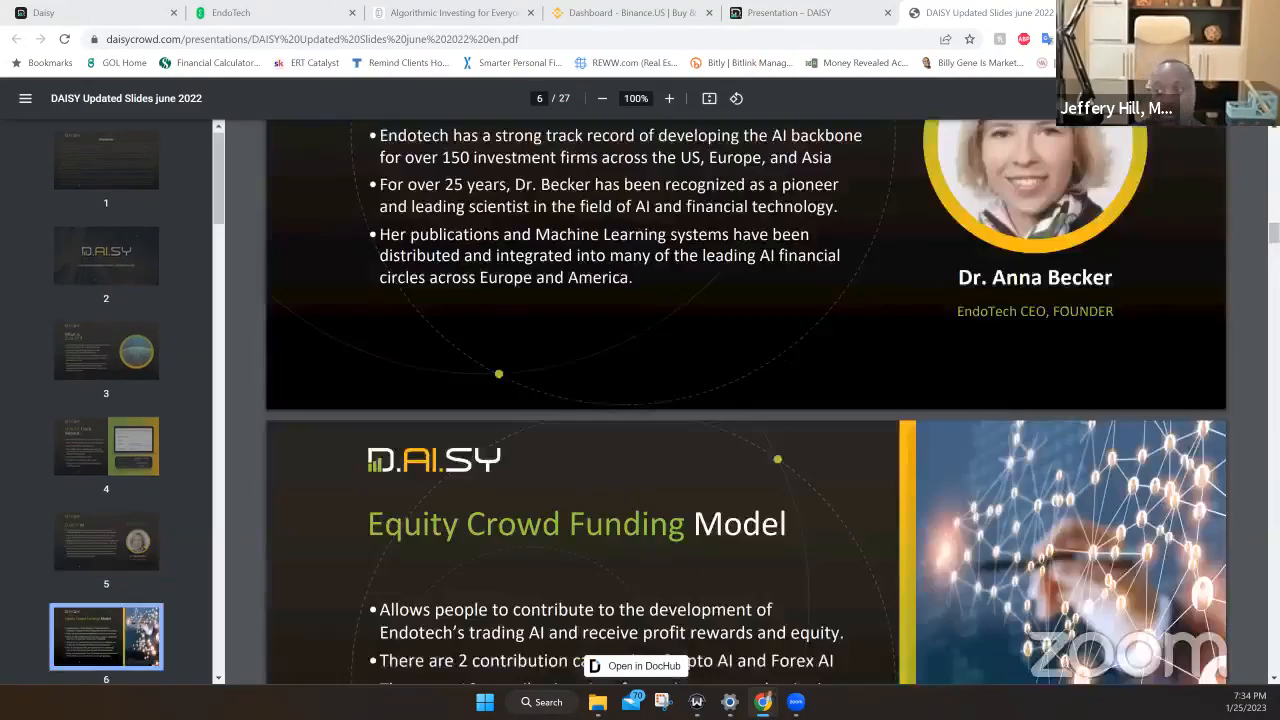
scroll(790, 345, down, 5)
scroll(787, 350, down, 3)
scroll(700, 300, down, 3)
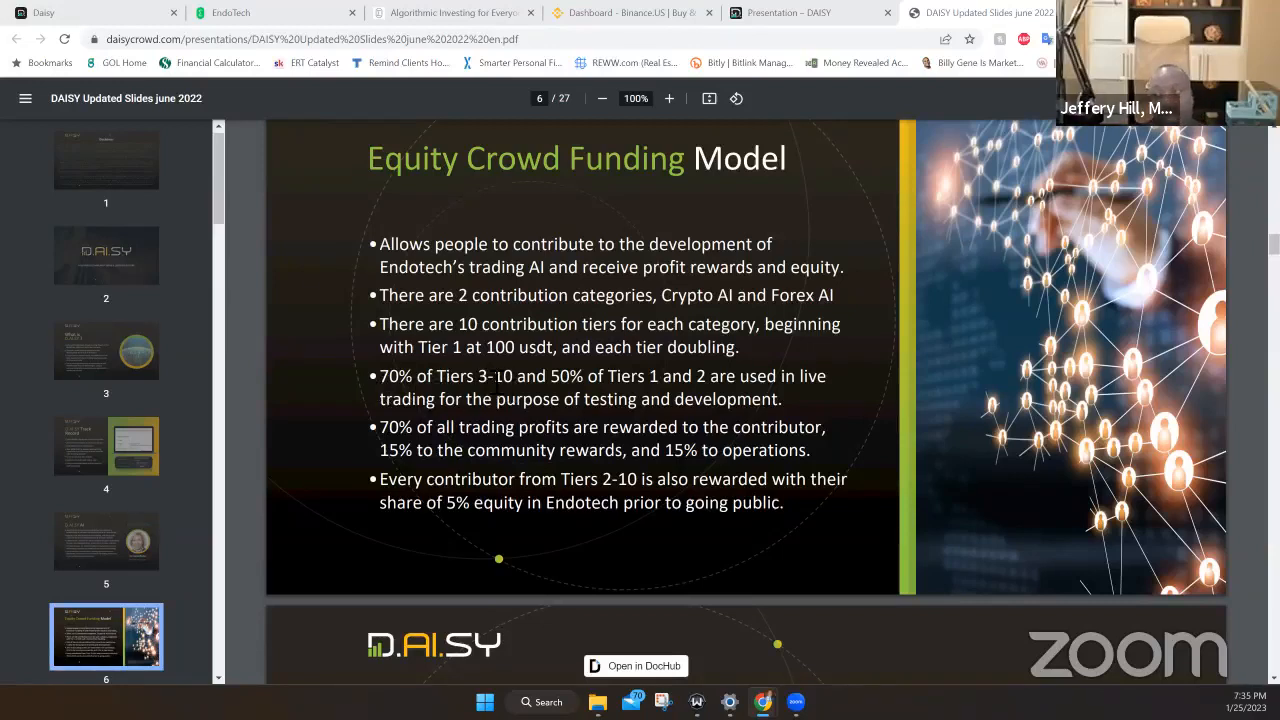
- Review the contribution summaries for Tiers 1, 2 and 3 on the DAISY account pages
click(125, 12)
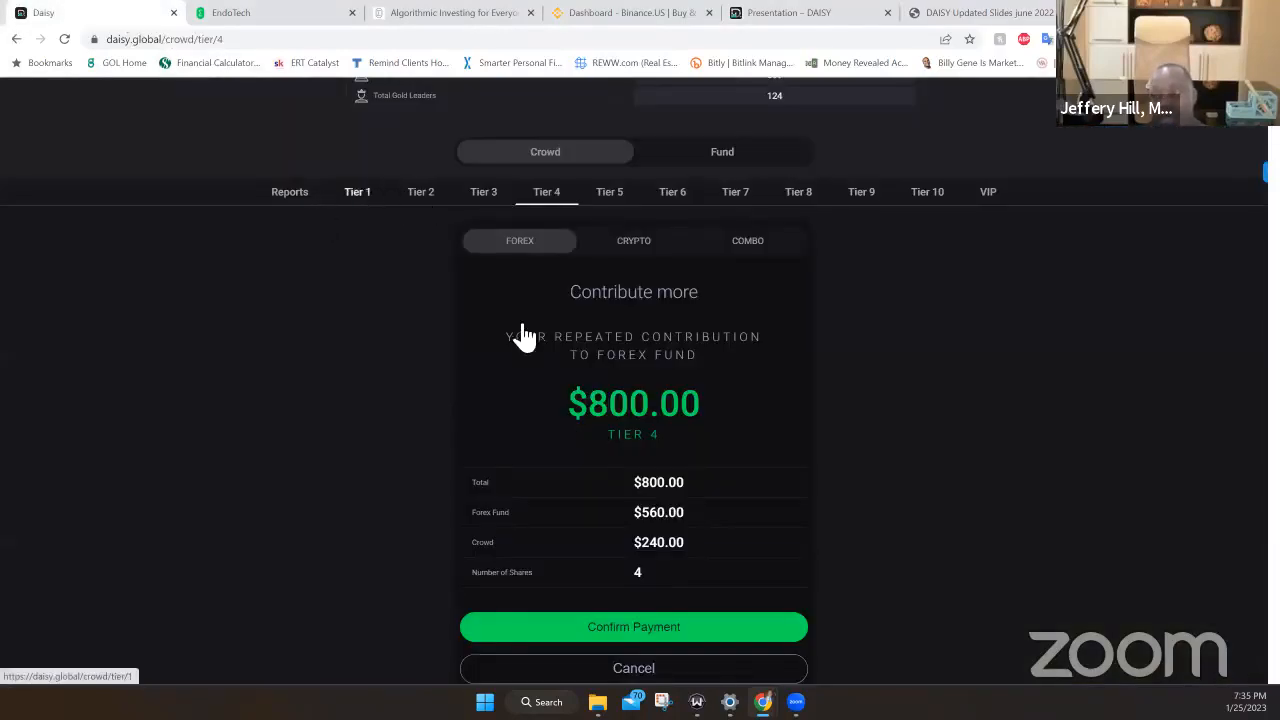
click(633, 408)
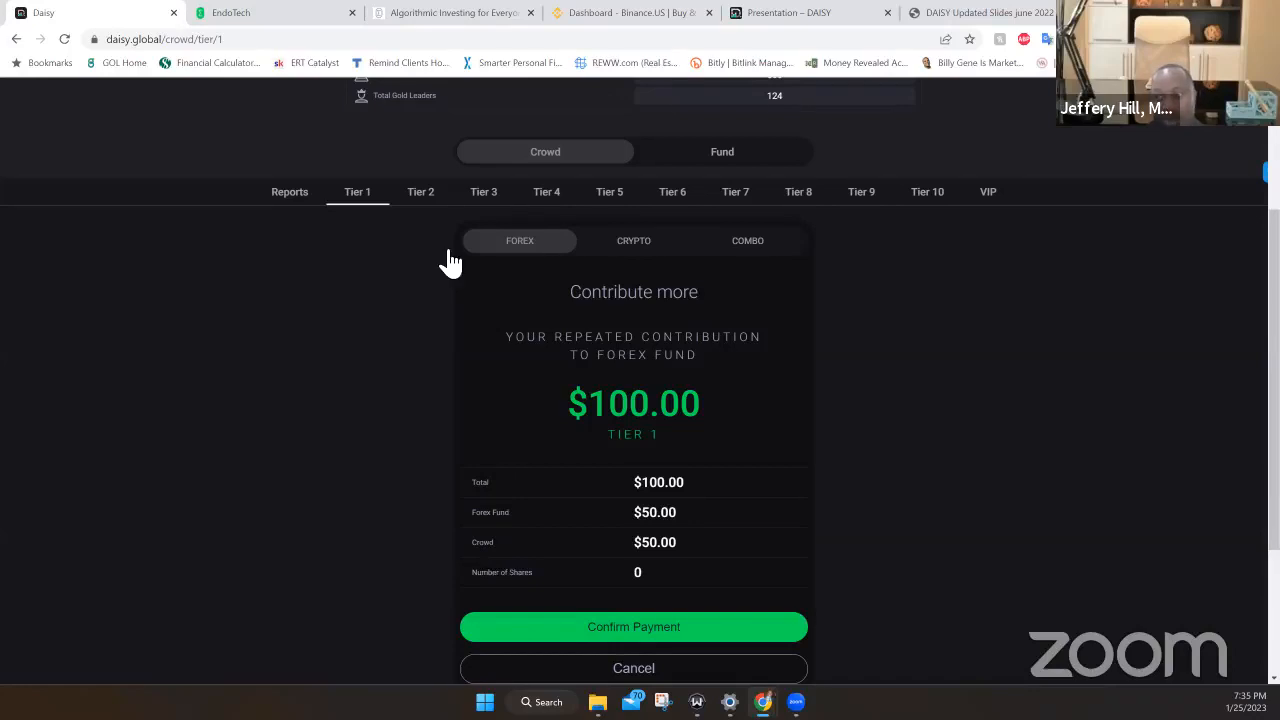
click(420, 191)
click(634, 408)
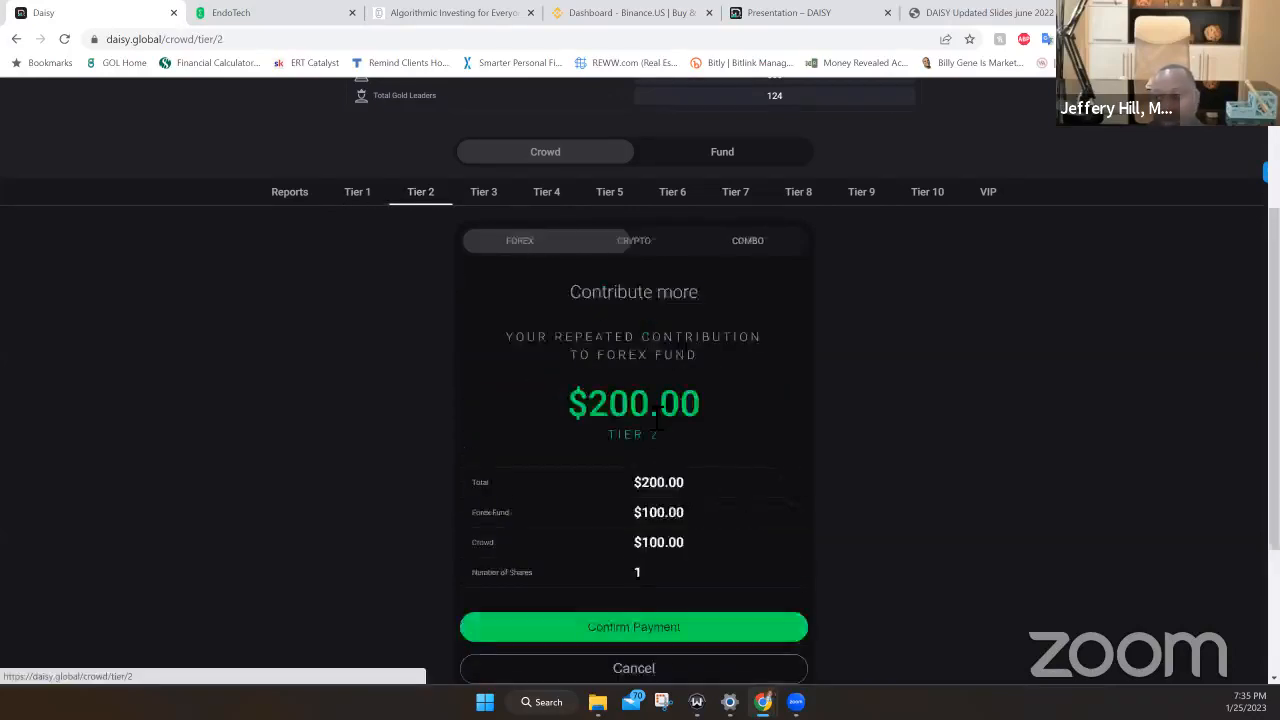
click(484, 191)
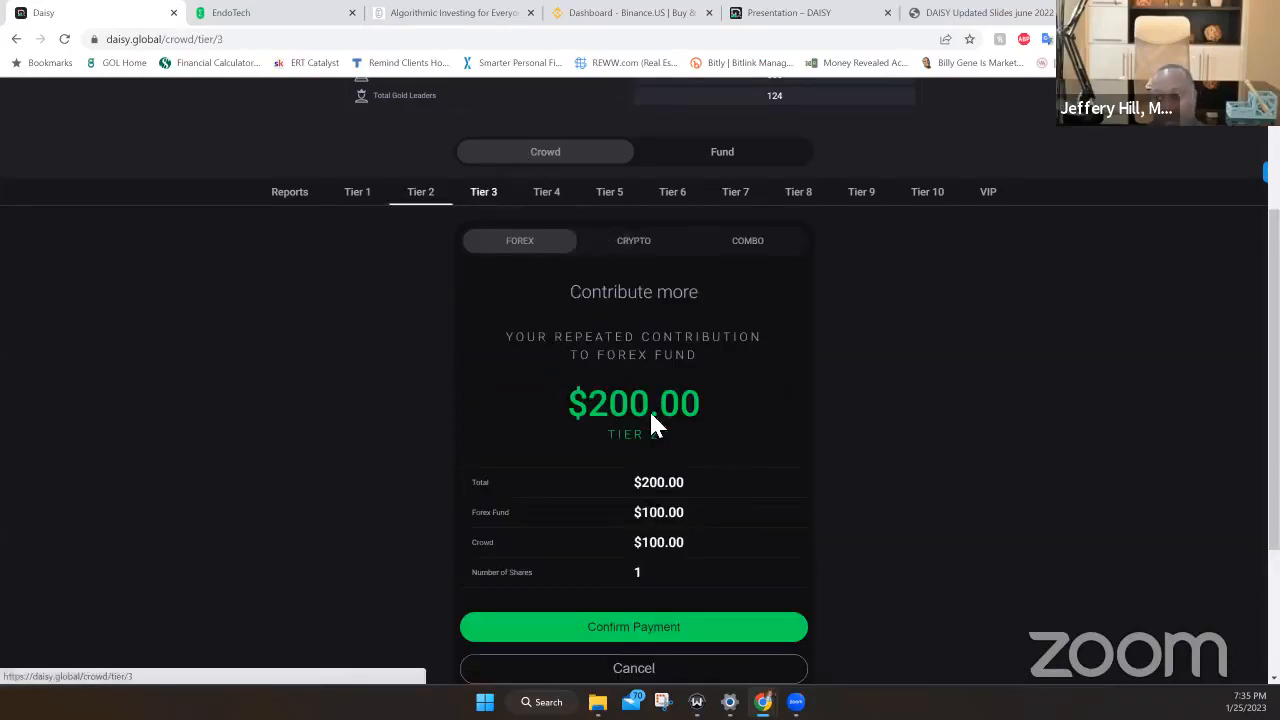
click(665, 409)
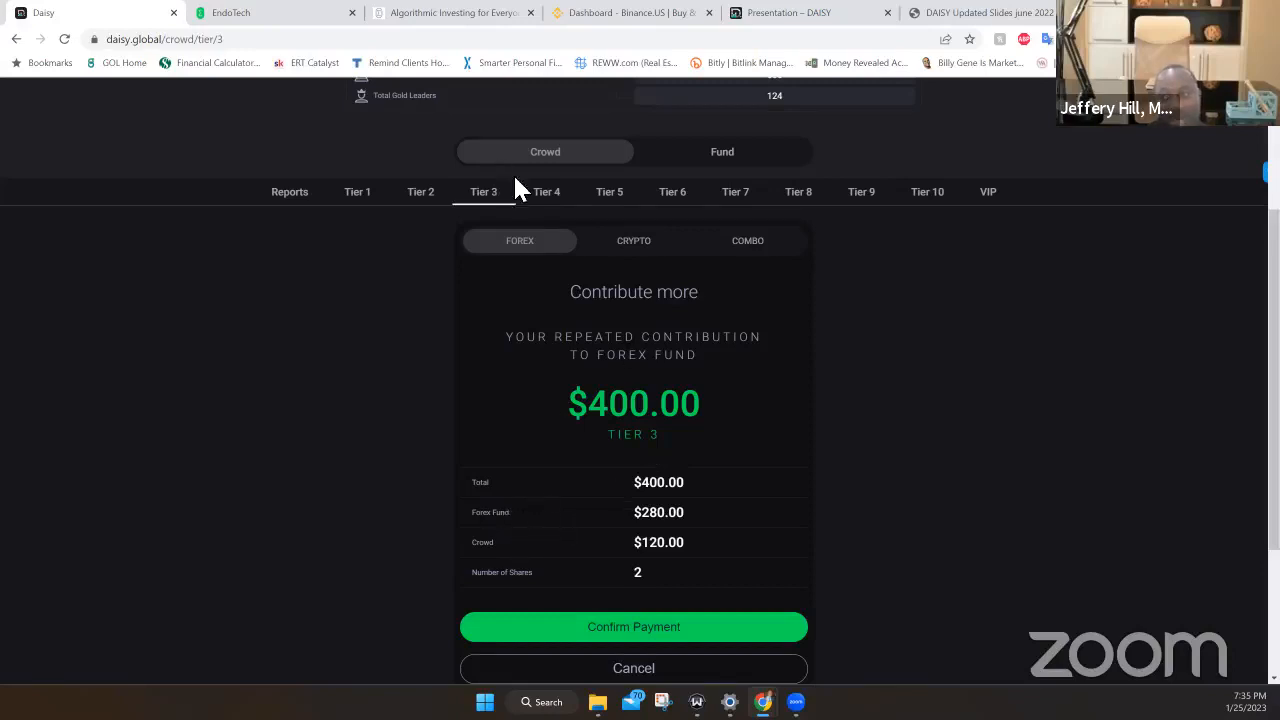
- Step through Tiers 4, 5 and 6 and start a $3,200 Tier 6 contribution
click(547, 191)
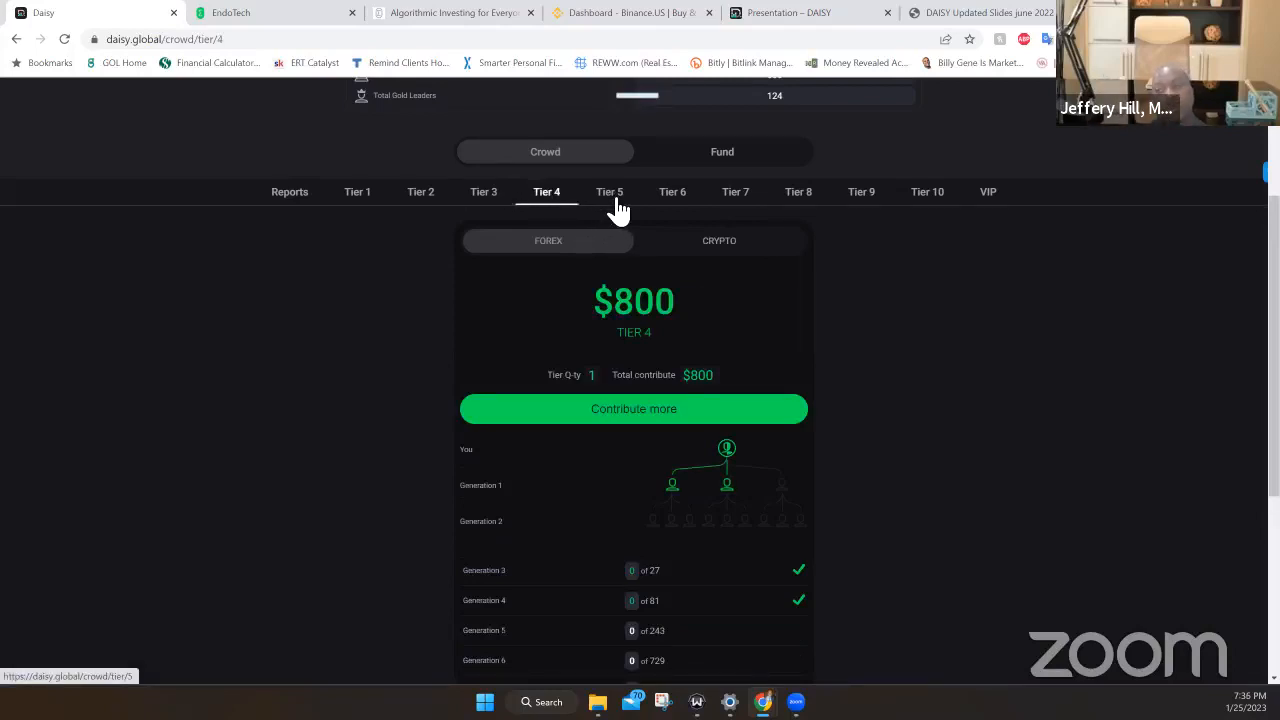
click(610, 191)
click(673, 191)
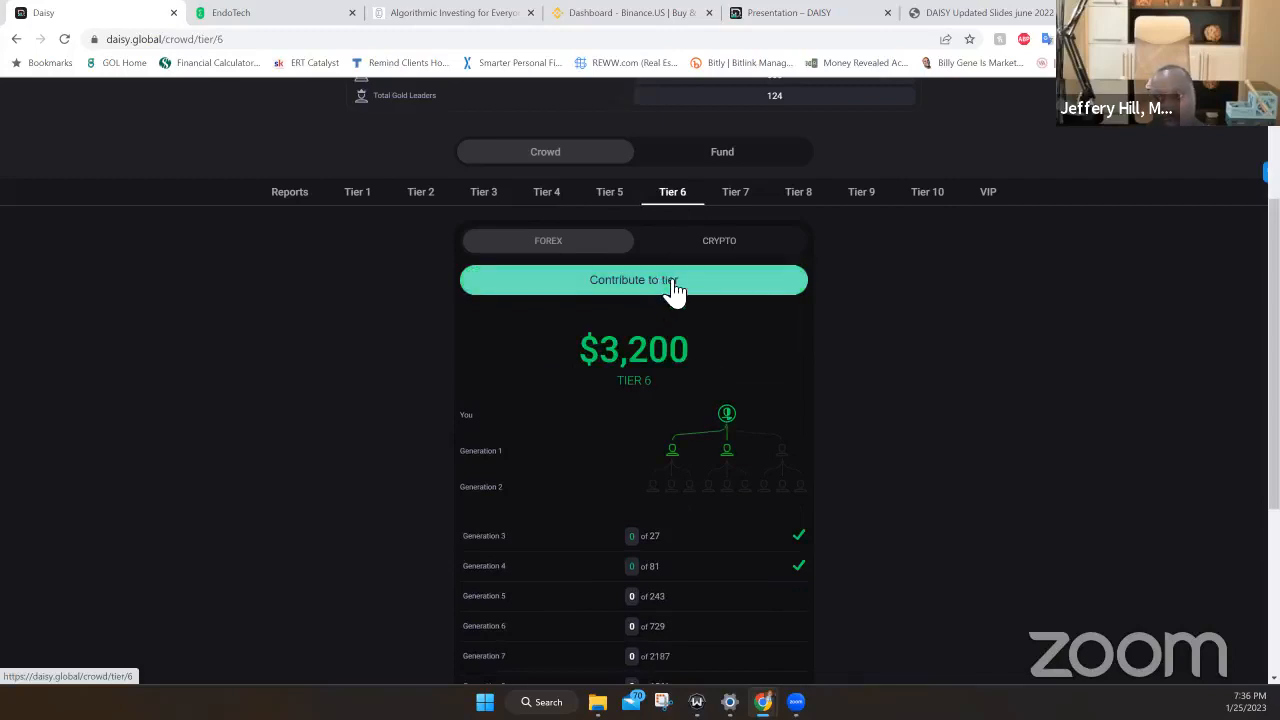
click(676, 286)
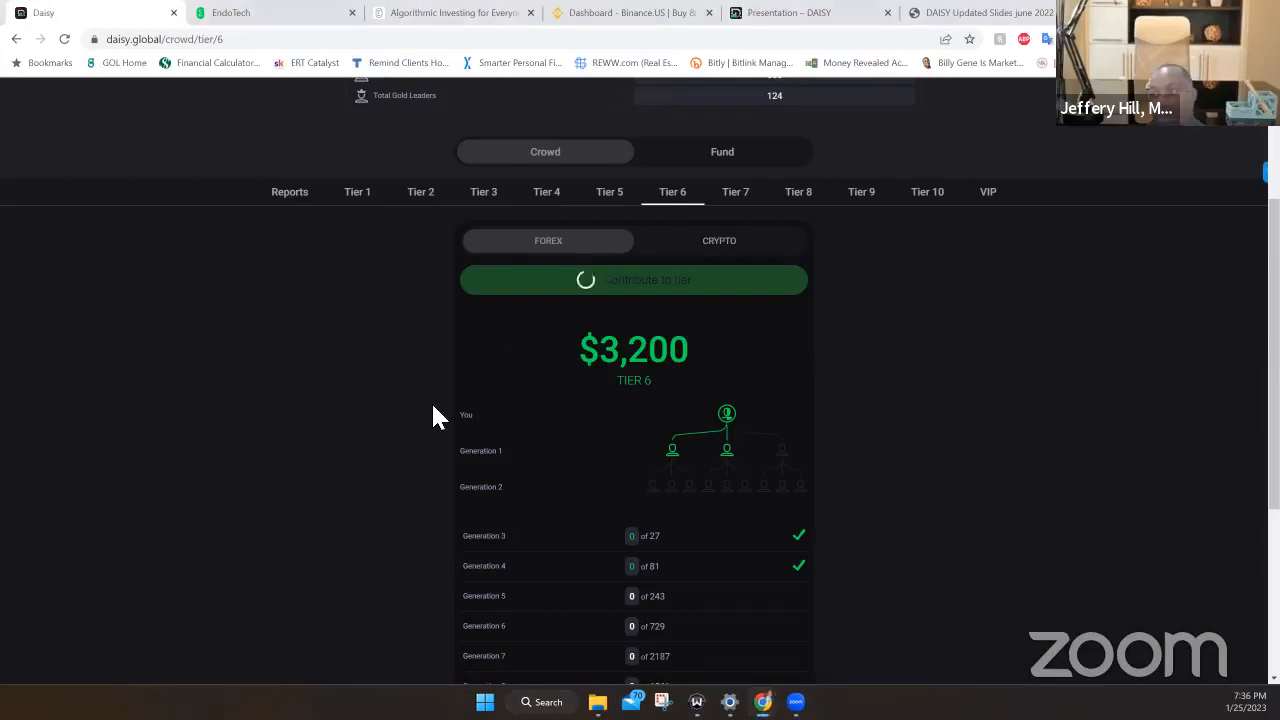
scroll(991, 391, up, 4)
scroll(1205, 210, up, 2)
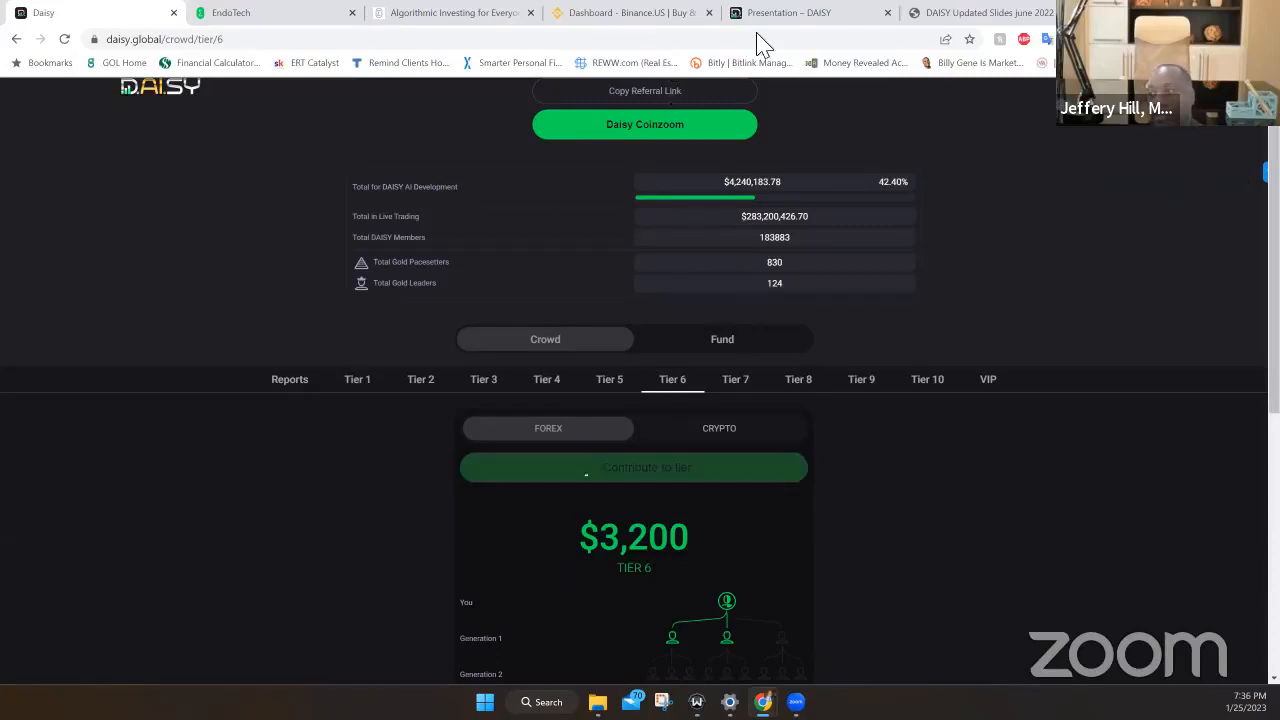
- Return to the DAISY slides tab to advance toward the Forex AI slide
click(968, 13)
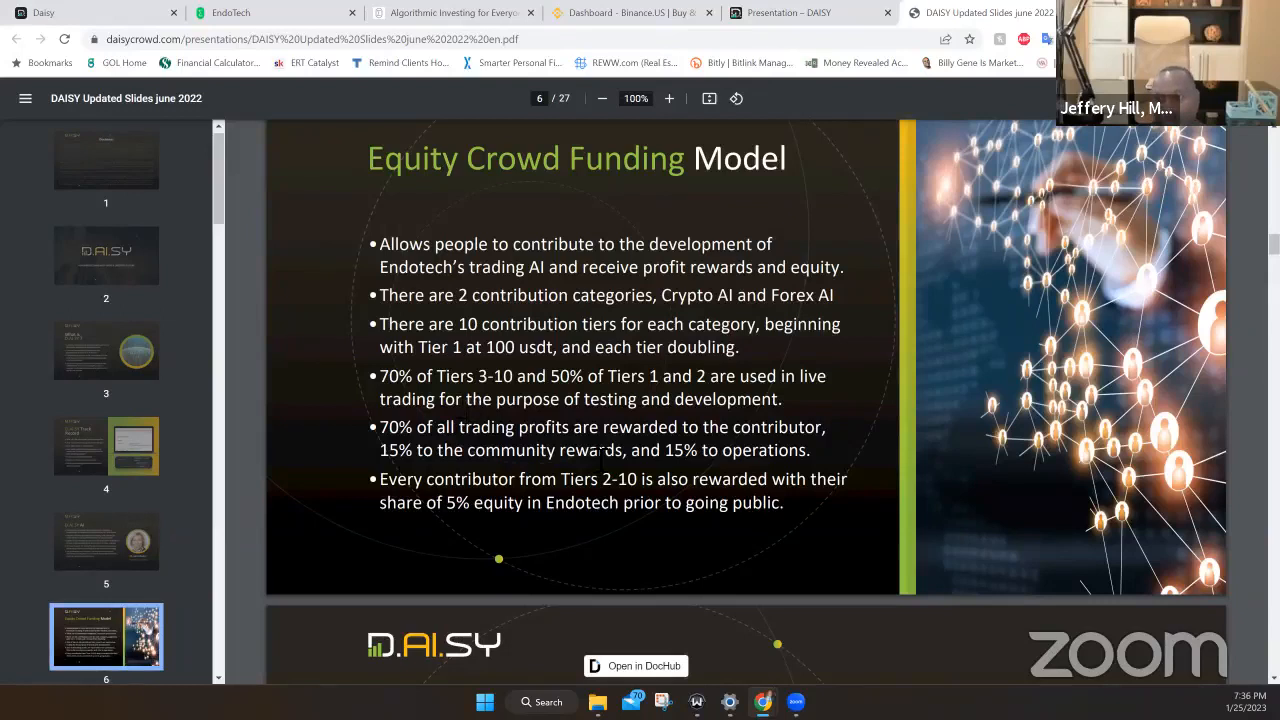
scroll(526, 480, down, 1)
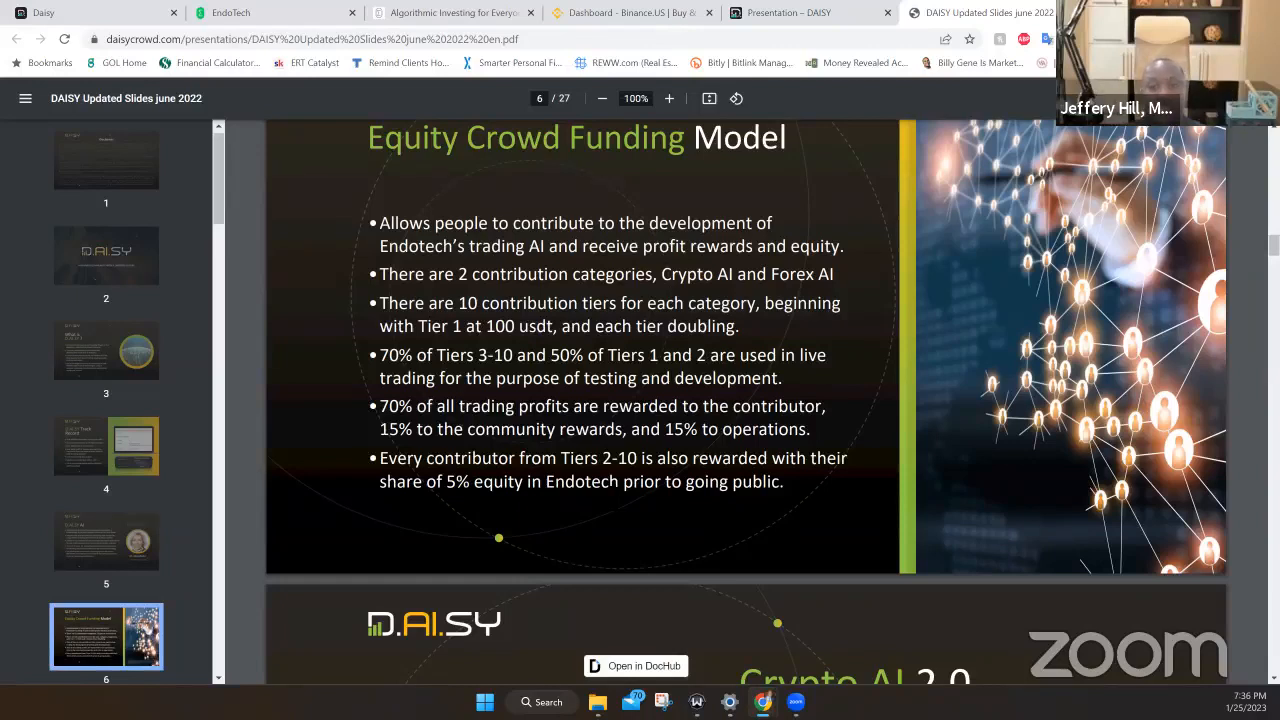
scroll(747, 442, down, 1)
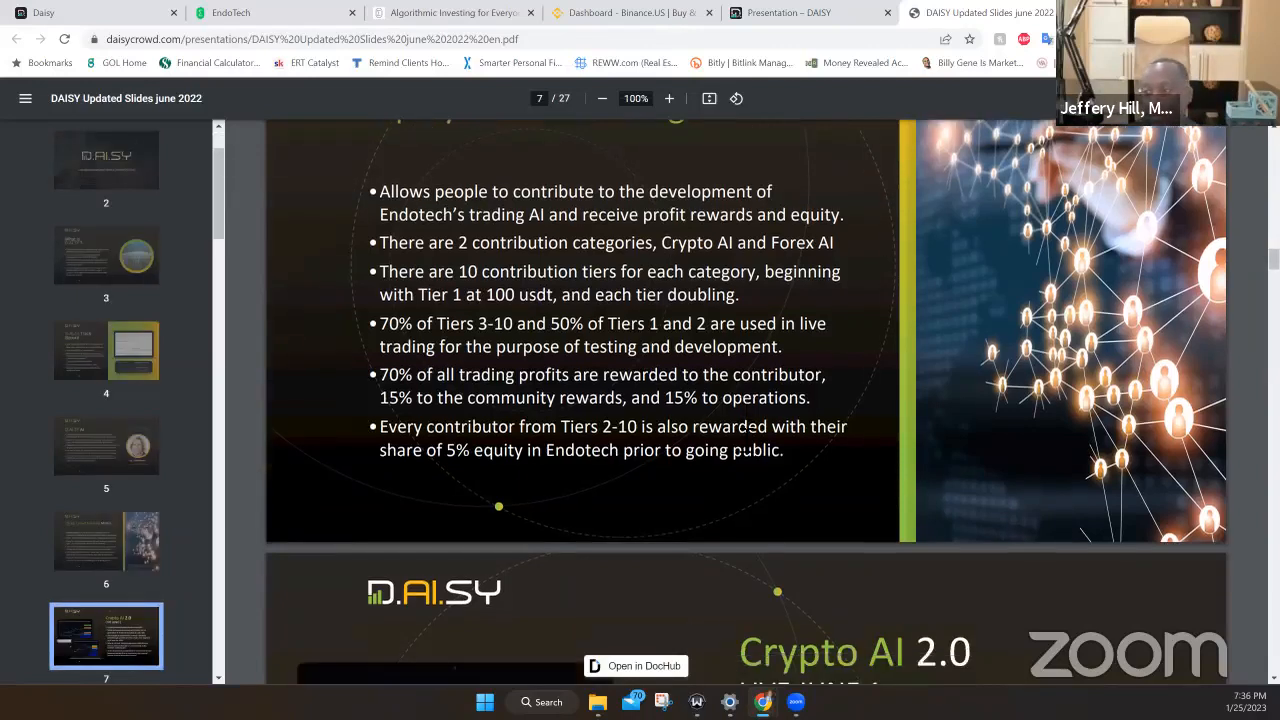
scroll(747, 440, down, 1)
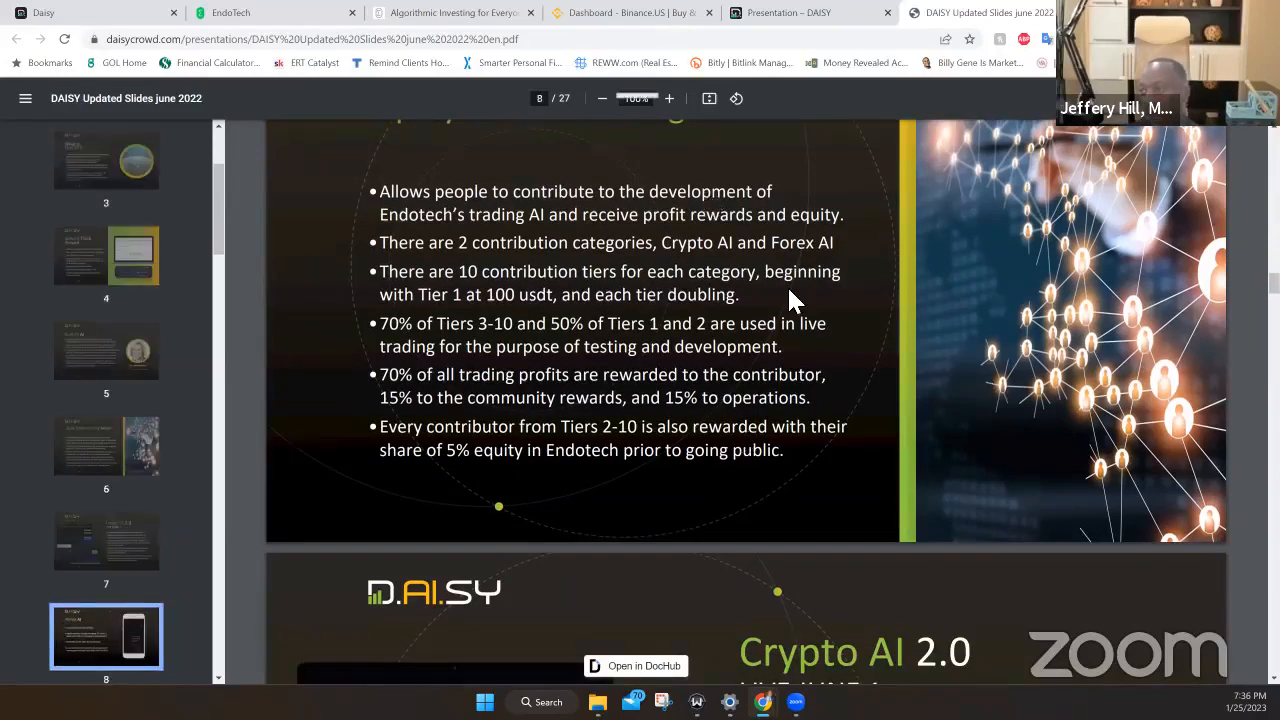
scroll(897, 267, up, 4)
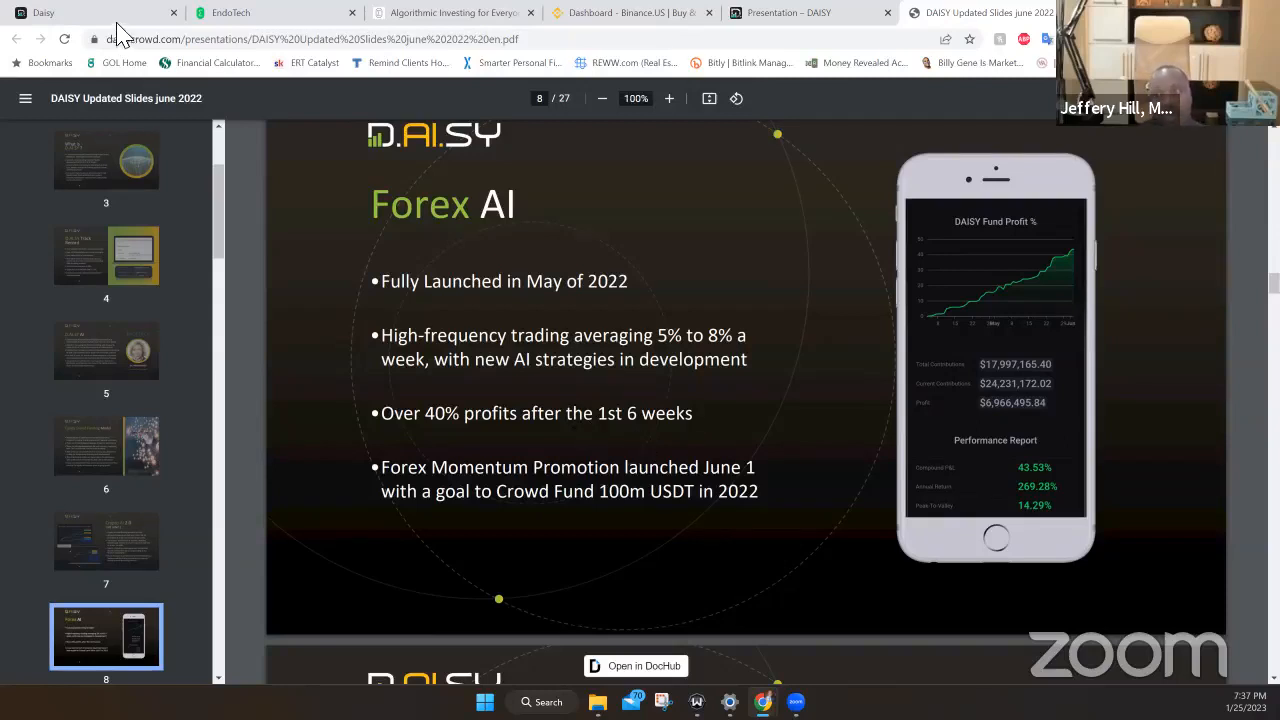
- Switch from crowd tiers to the Forex fund account showing its $11,930.67 balance
click(43, 12)
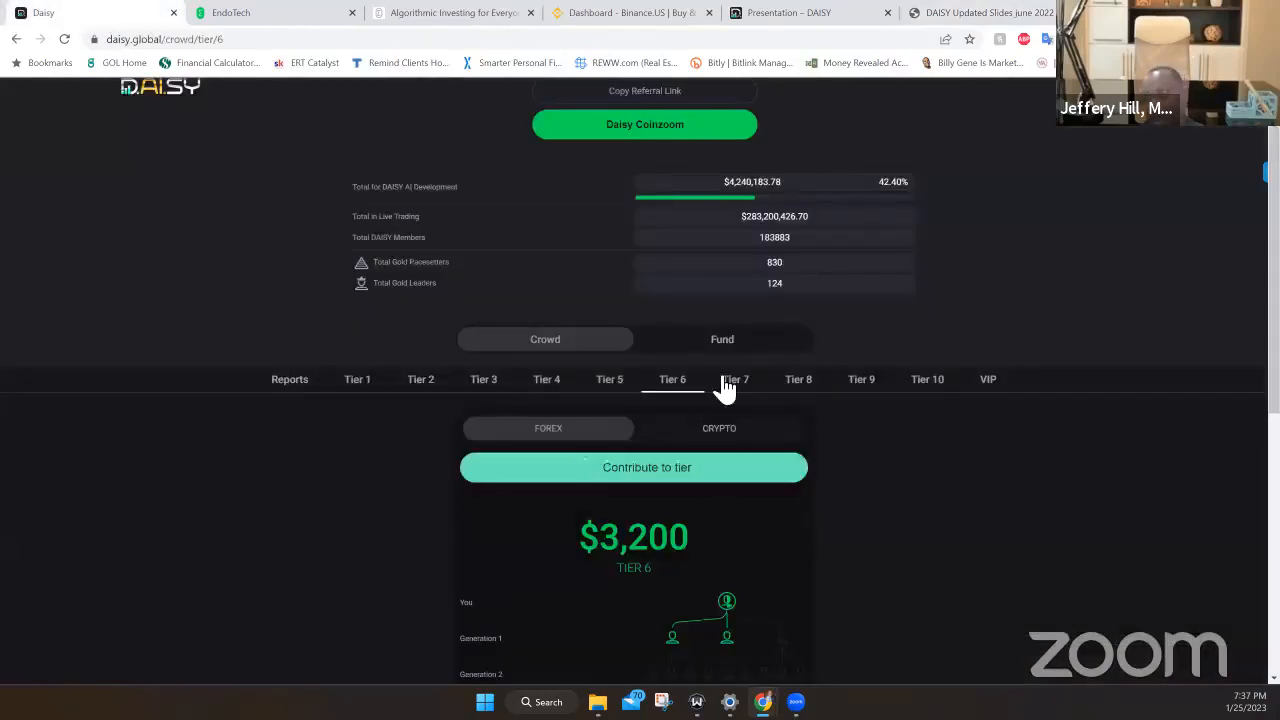
click(722, 339)
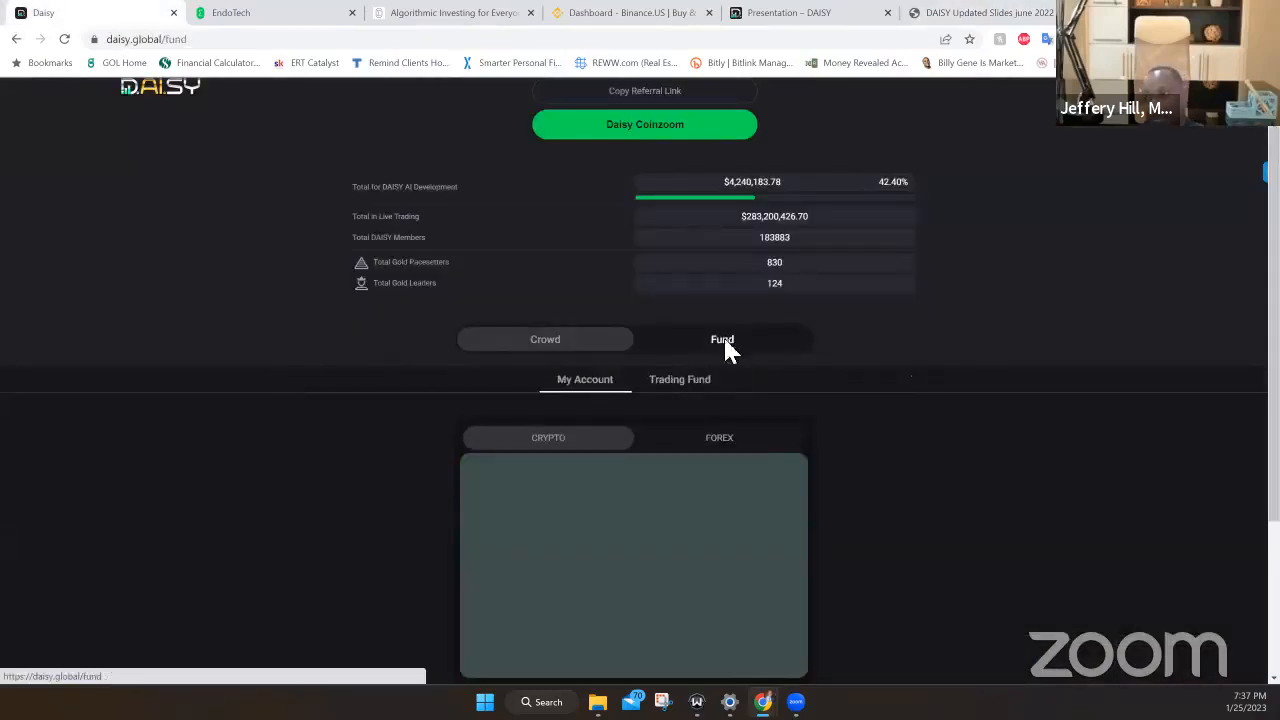
click(728, 443)
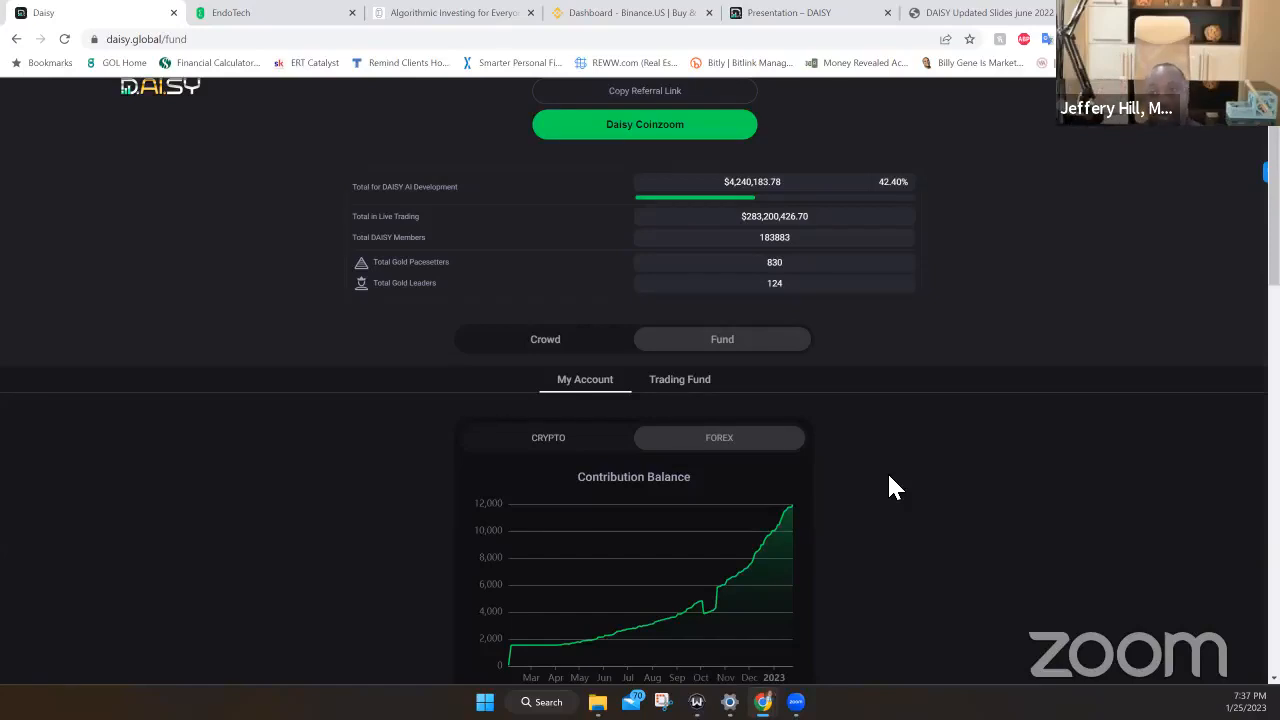
scroll(894, 487, down, 5)
scroll(894, 487, down, 5)
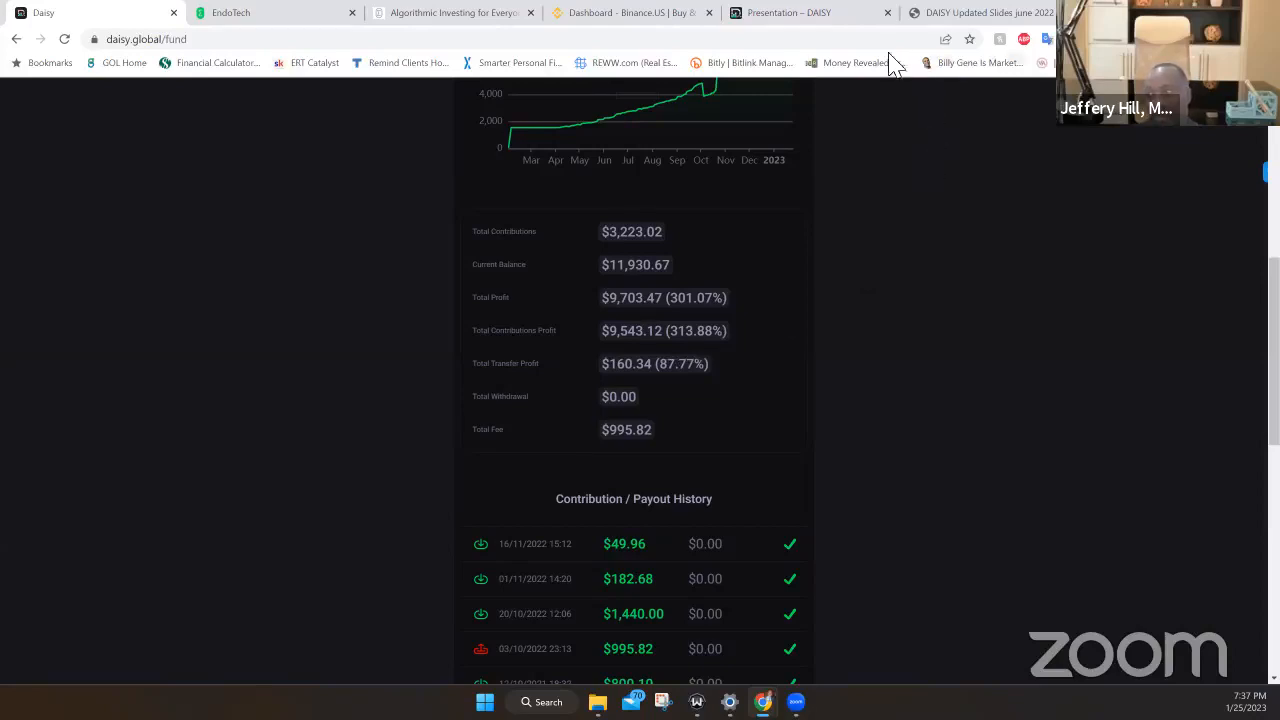
- Return to the slides tab to move from Momentum Packs toward the Referral Pay Plan slide
click(965, 13)
scroll(837, 385, down, 3)
scroll(837, 385, down, 3)
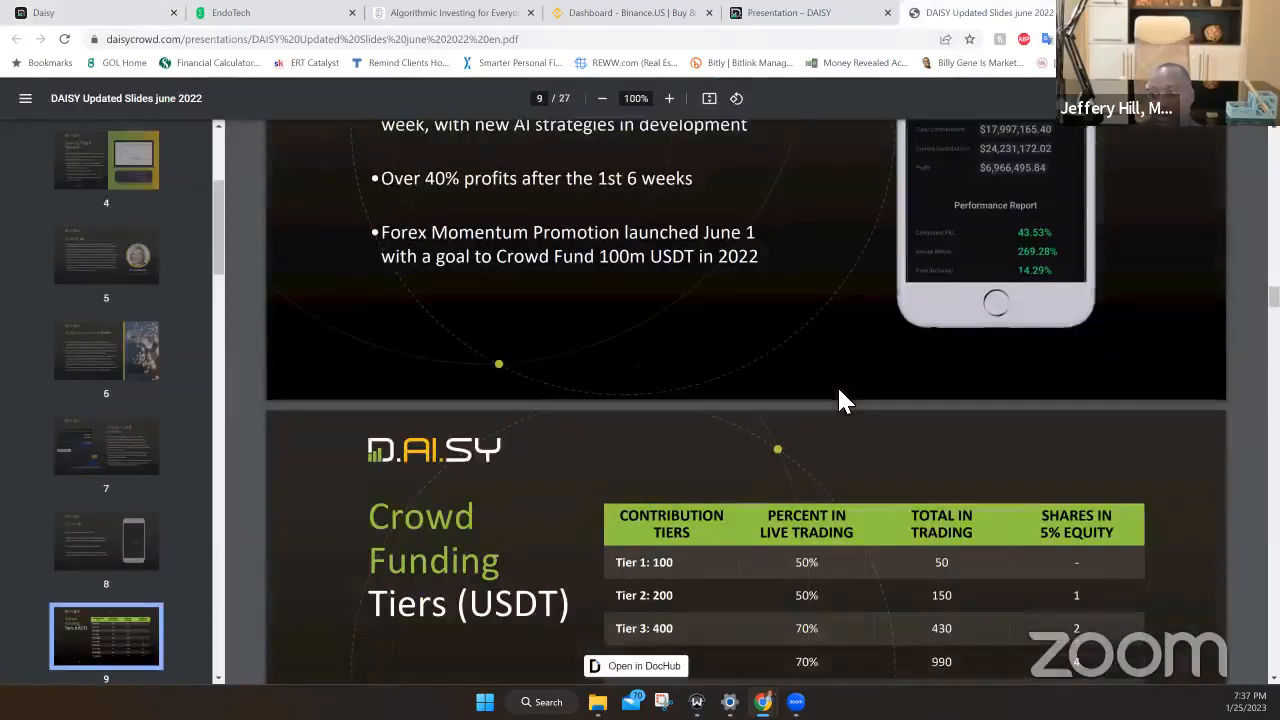
scroll(837, 385, down, 3)
scroll(837, 385, down, 2)
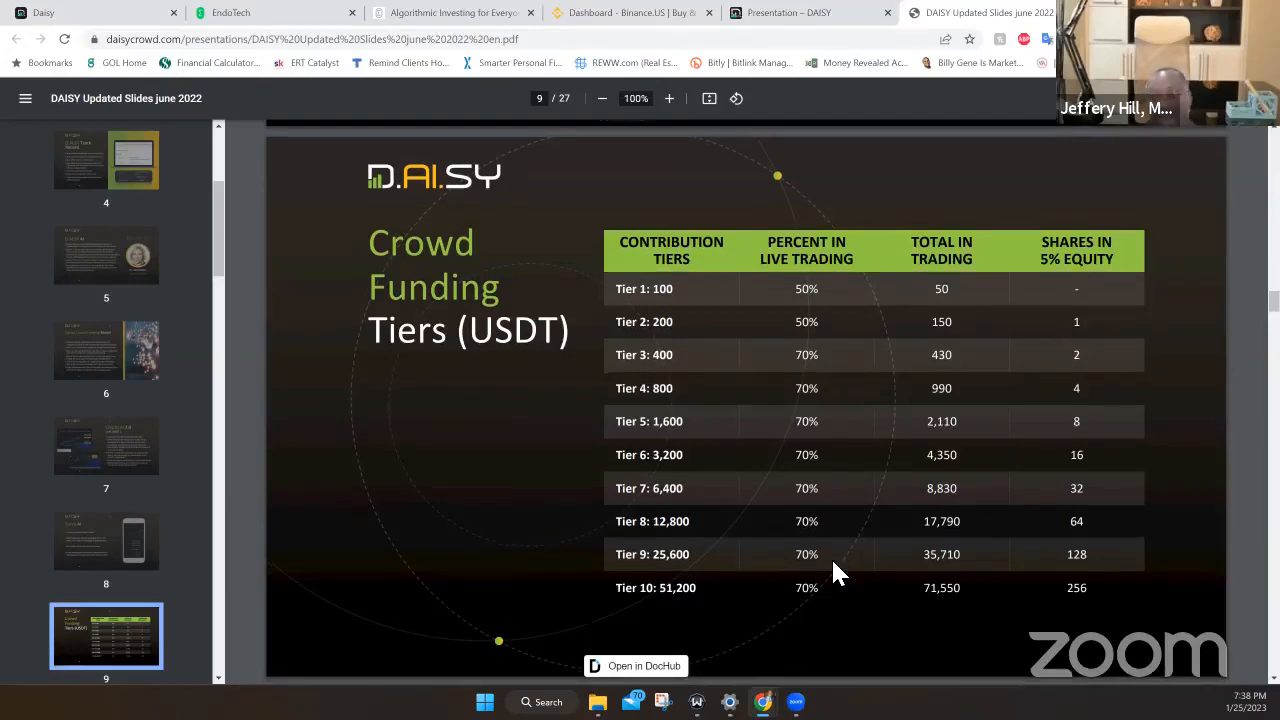
scroll(838, 572, down, 3)
scroll(838, 572, down, 2)
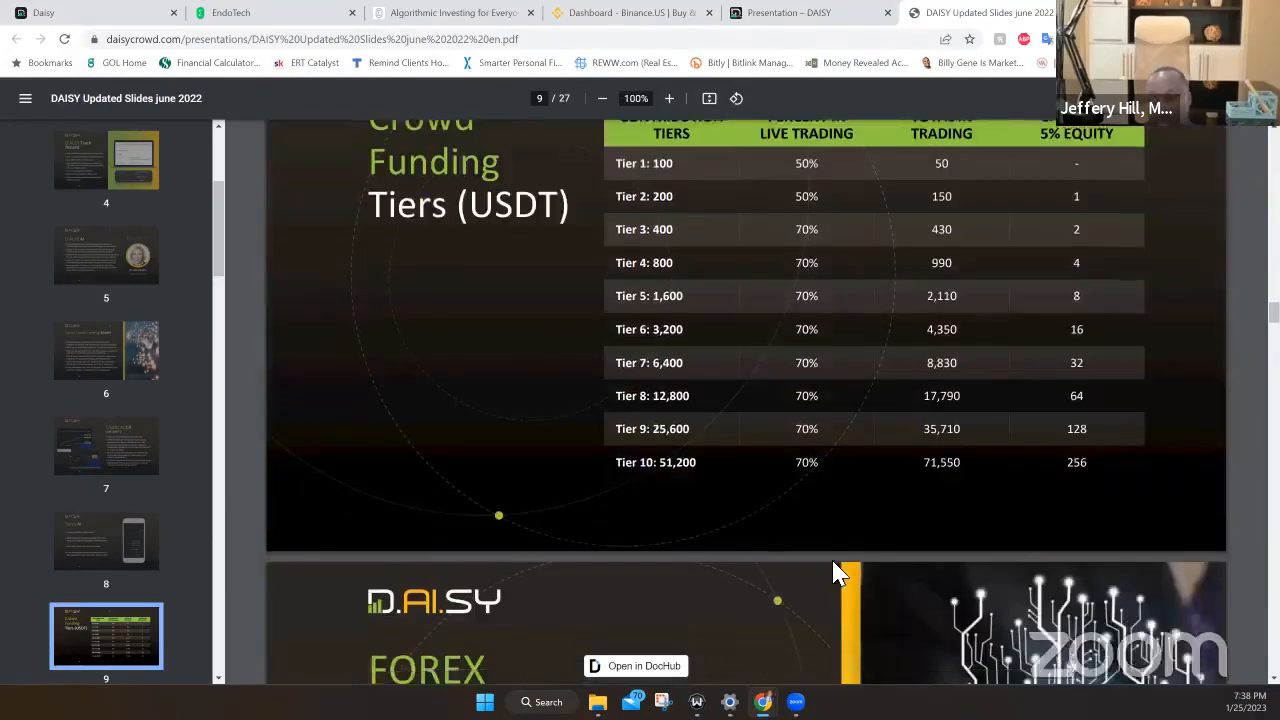
scroll(838, 572, down, 3)
scroll(838, 572, down, 3)
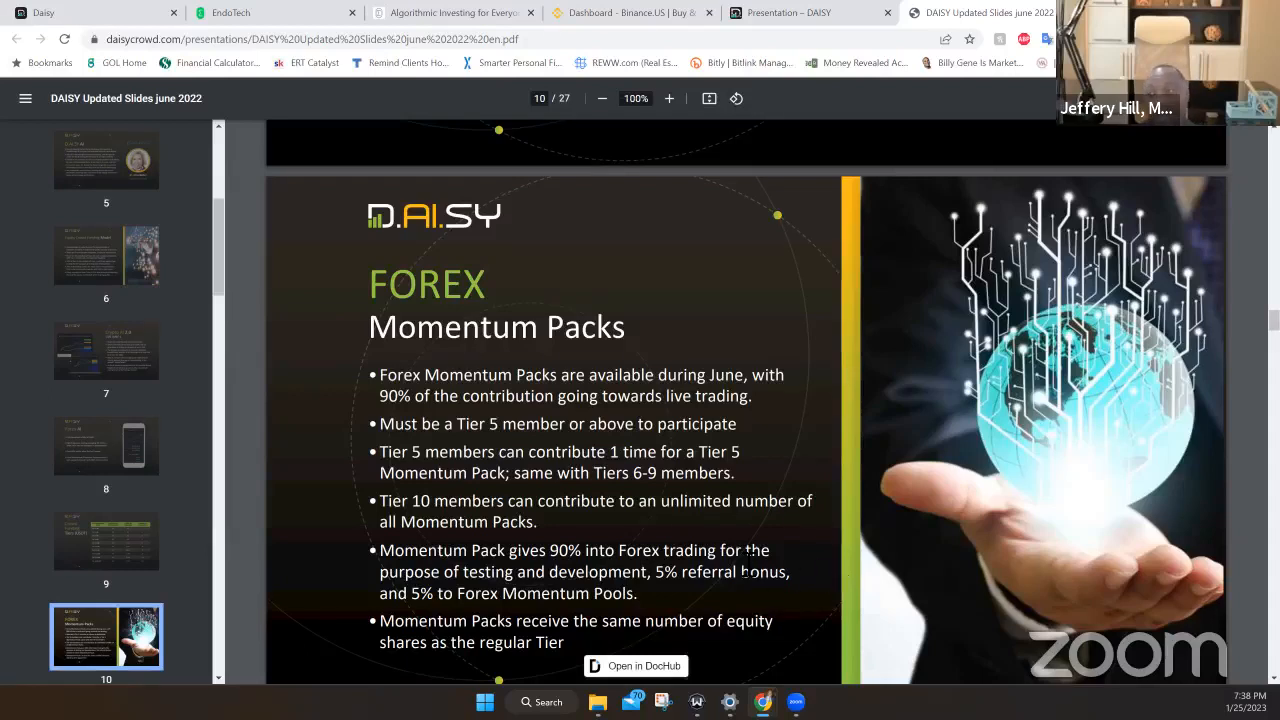
scroll(691, 507, down, 2)
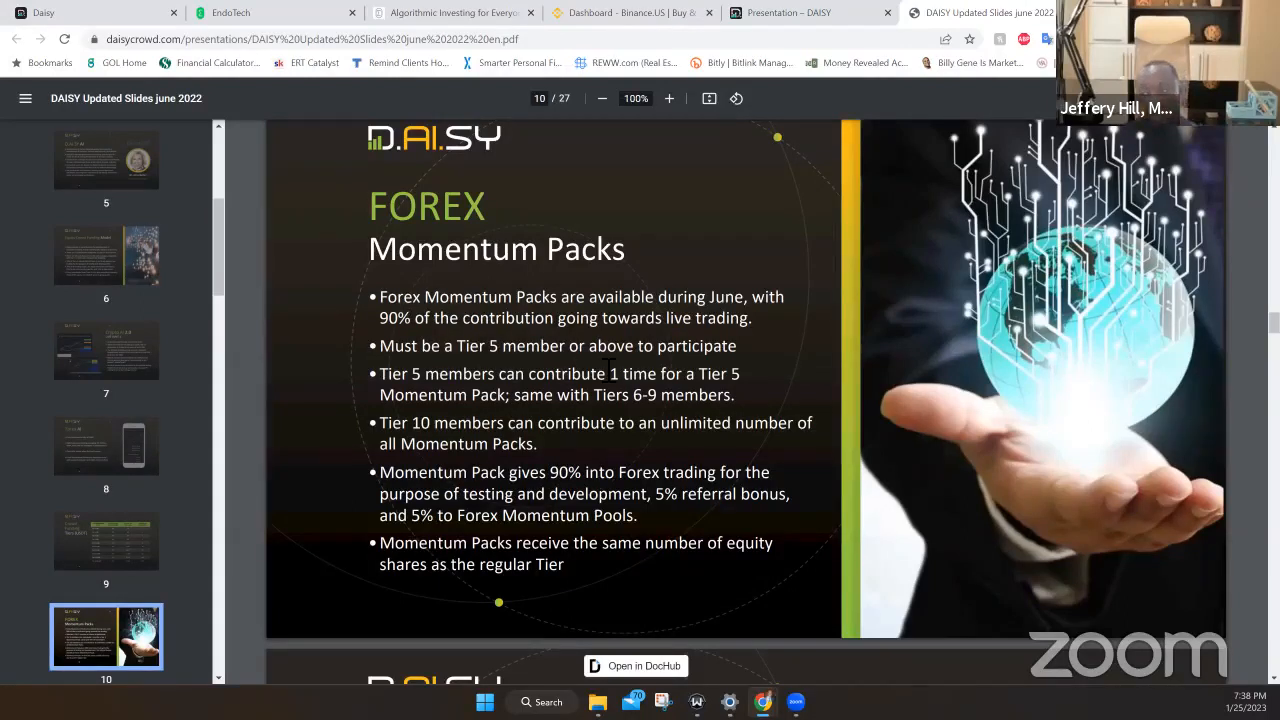
scroll(614, 373, down, 3)
scroll(607, 367, down, 4)
scroll(607, 367, up, 1)
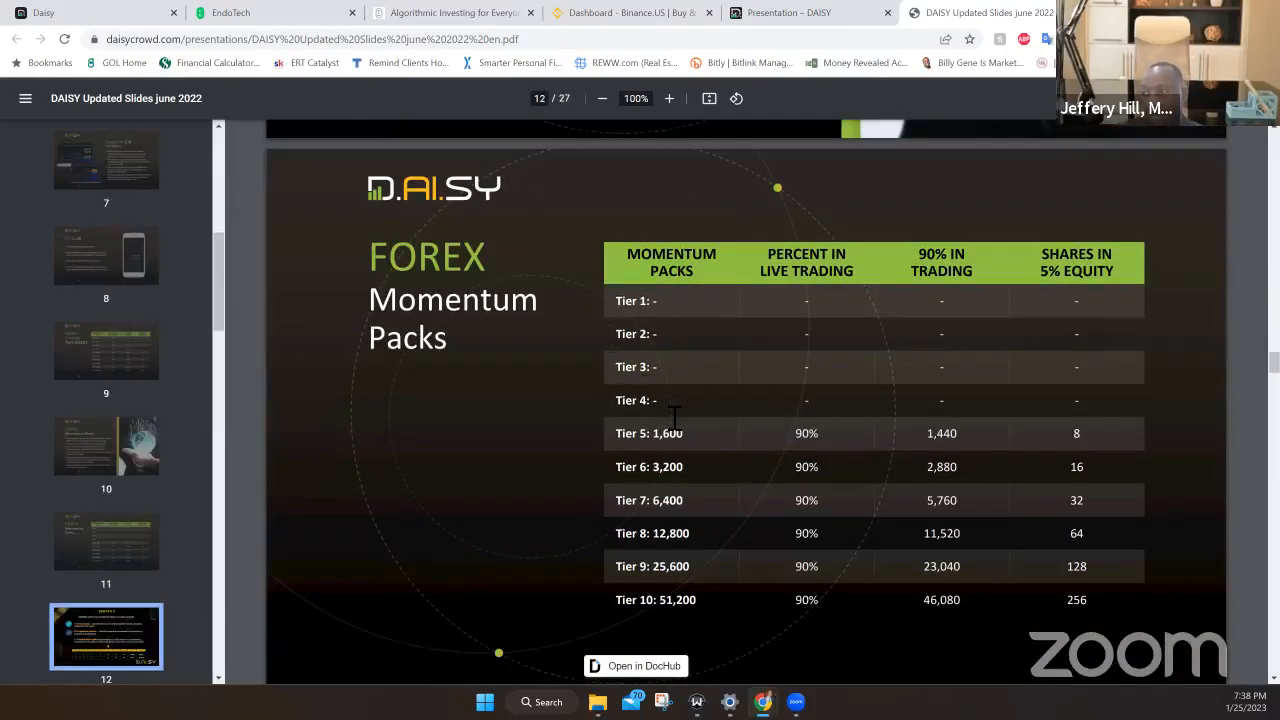
scroll(670, 415, down, 5)
scroll(670, 400, down, 5)
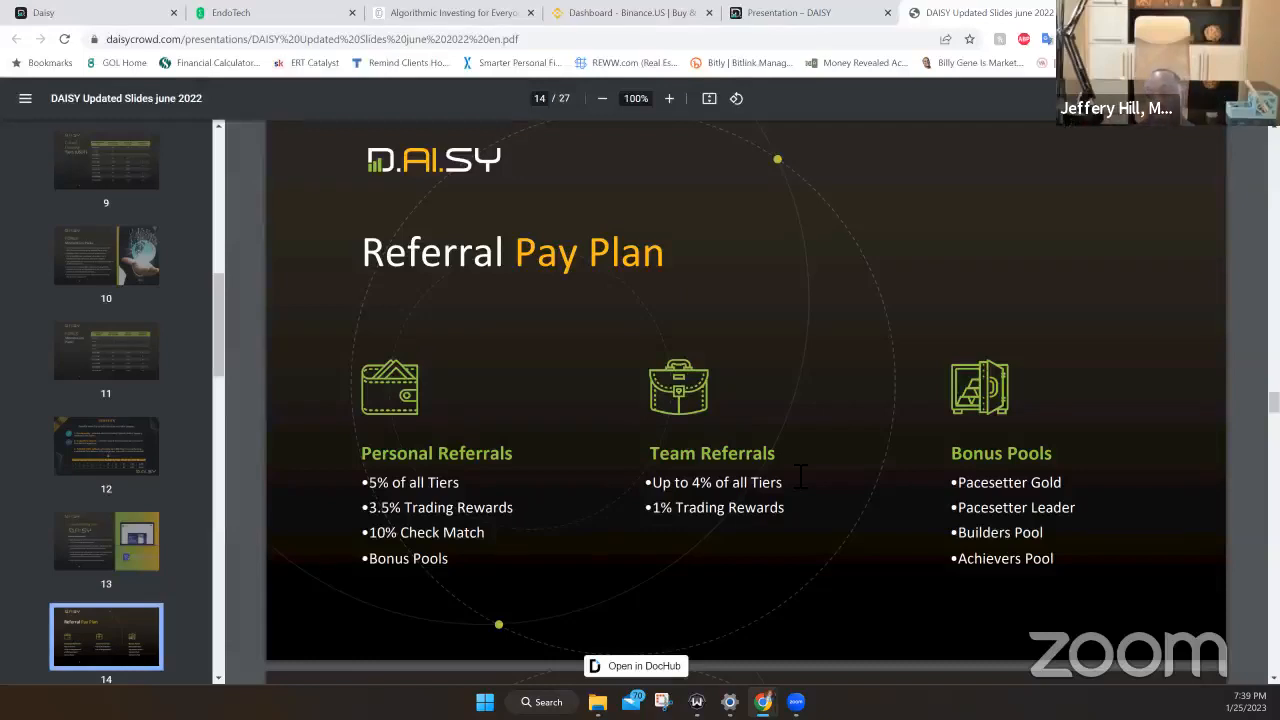
- Switch to the DAISY dashboard and bring up the Crowd section's total reports
click(100, 12)
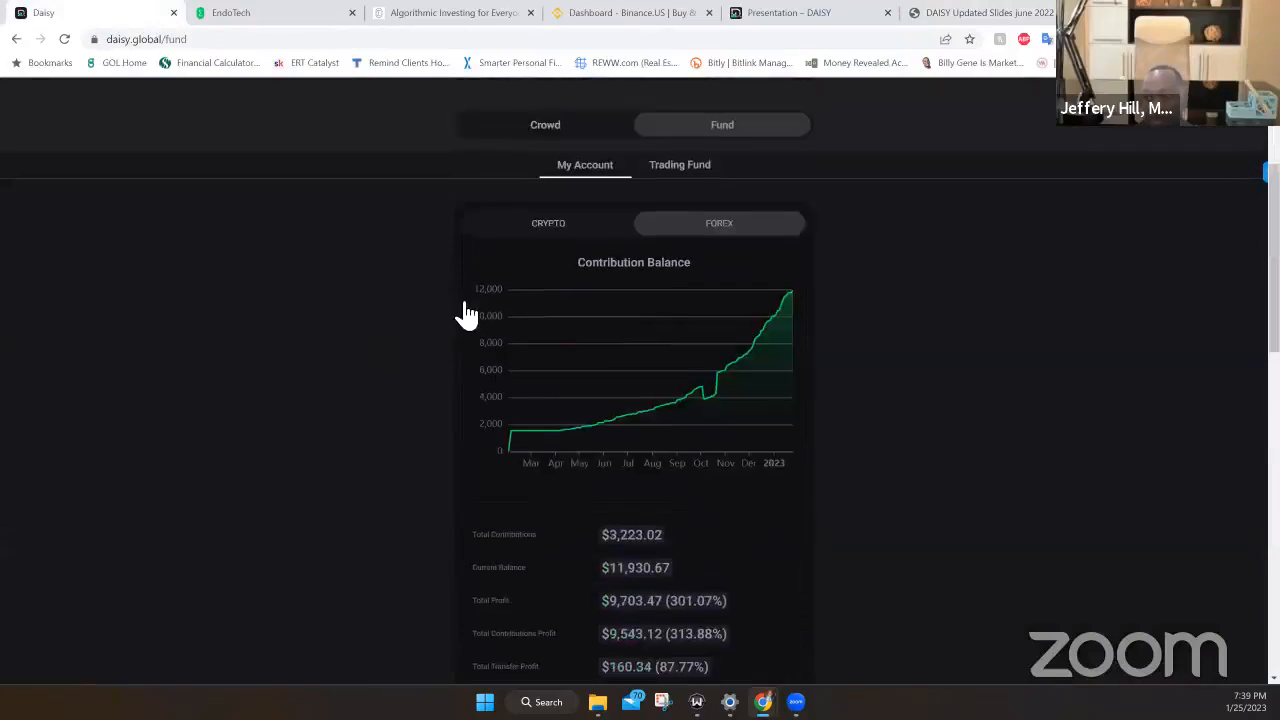
scroll(377, 341, up, 3)
click(545, 237)
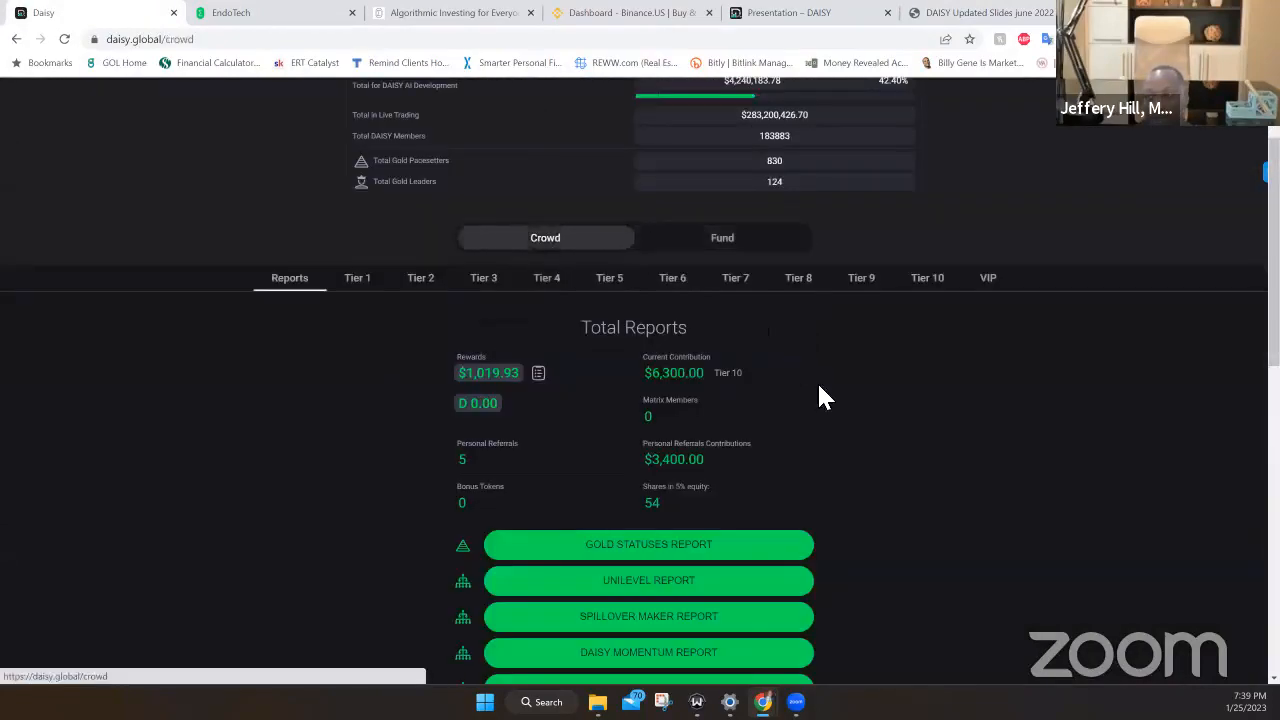
scroll(817, 381, down, 3)
scroll(817, 381, down, 5)
scroll(817, 381, down, 5)
scroll(817, 381, up, 2)
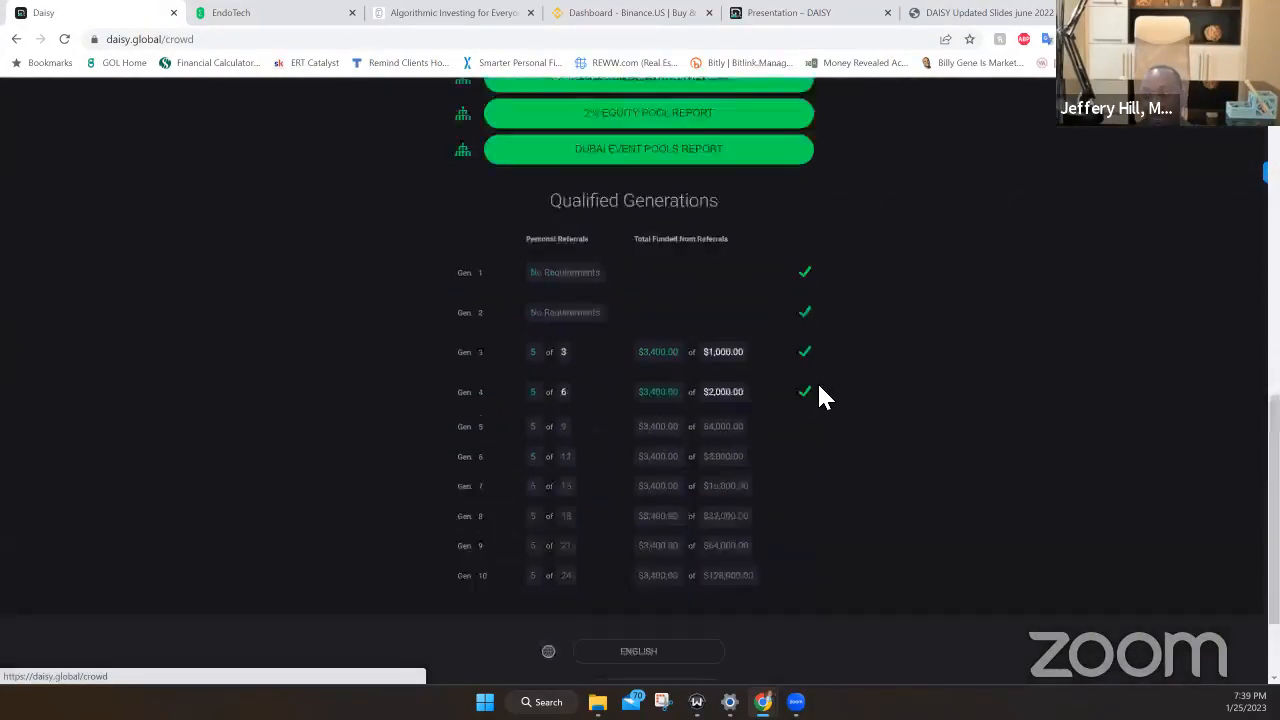
scroll(750, 450, up, 1)
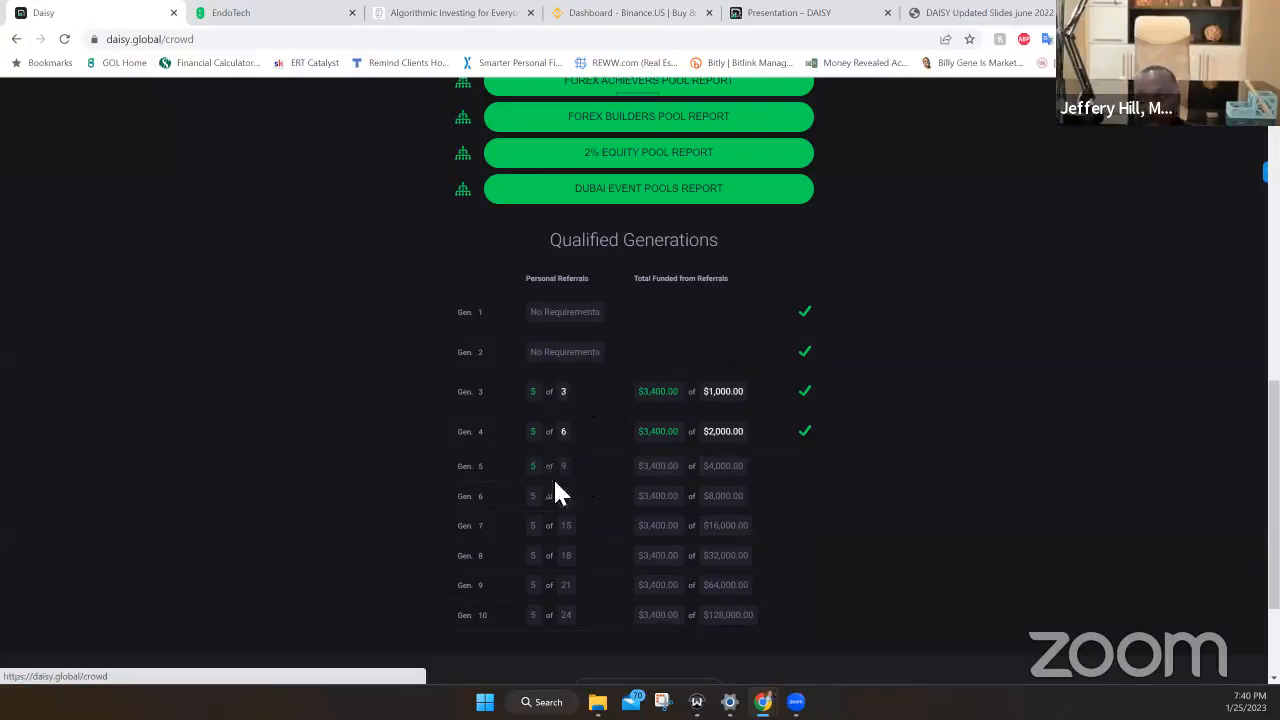
scroll(571, 439, up, 5)
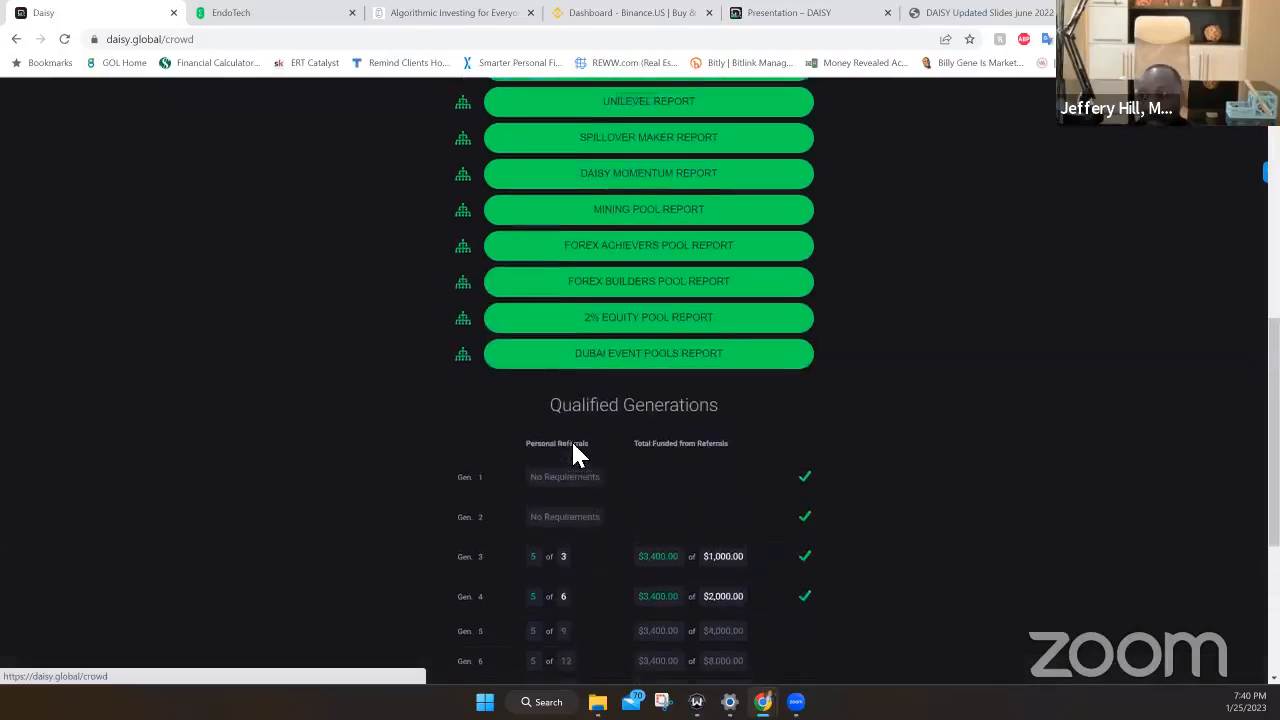
scroll(571, 439, up, 5)
scroll(577, 453, up, 3)
scroll(460, 400, up, 2)
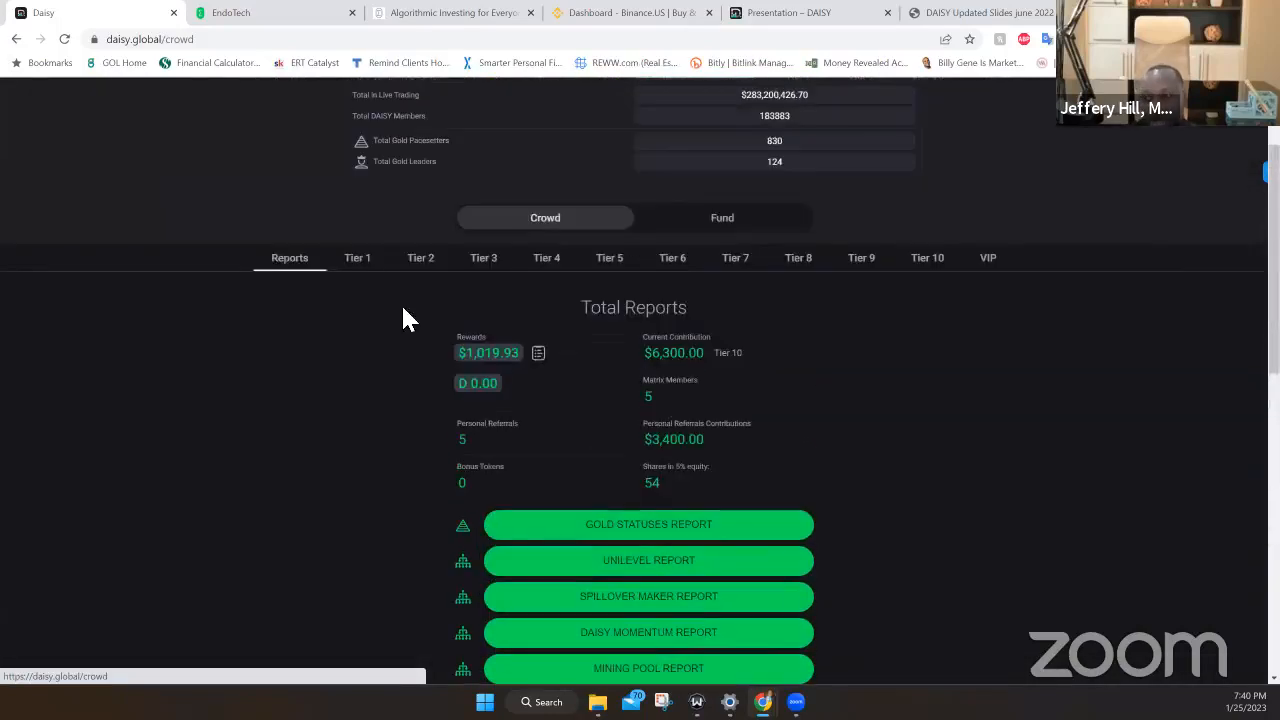
- Review the Tier 1 and Tier 2 contribution details, then return to the slides with Ctrl+6
click(357, 258)
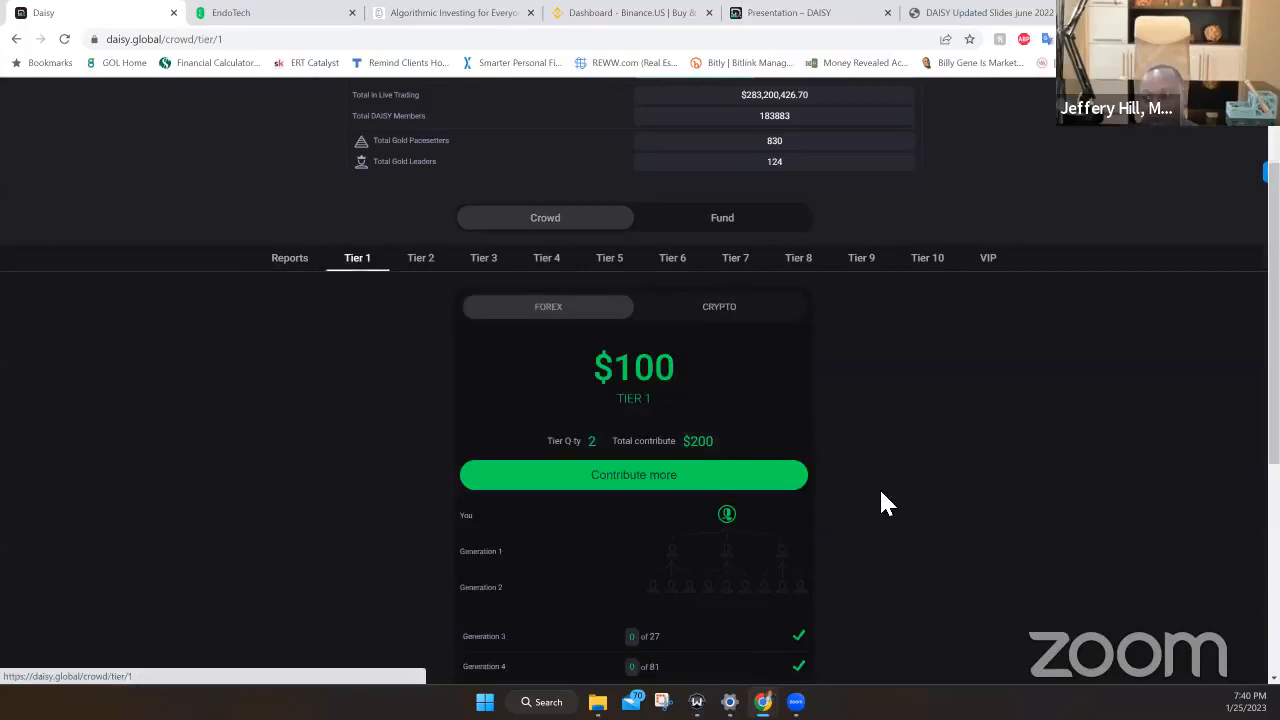
scroll(879, 487, down, 3)
scroll(829, 453, down, 2)
scroll(719, 419, down, 2)
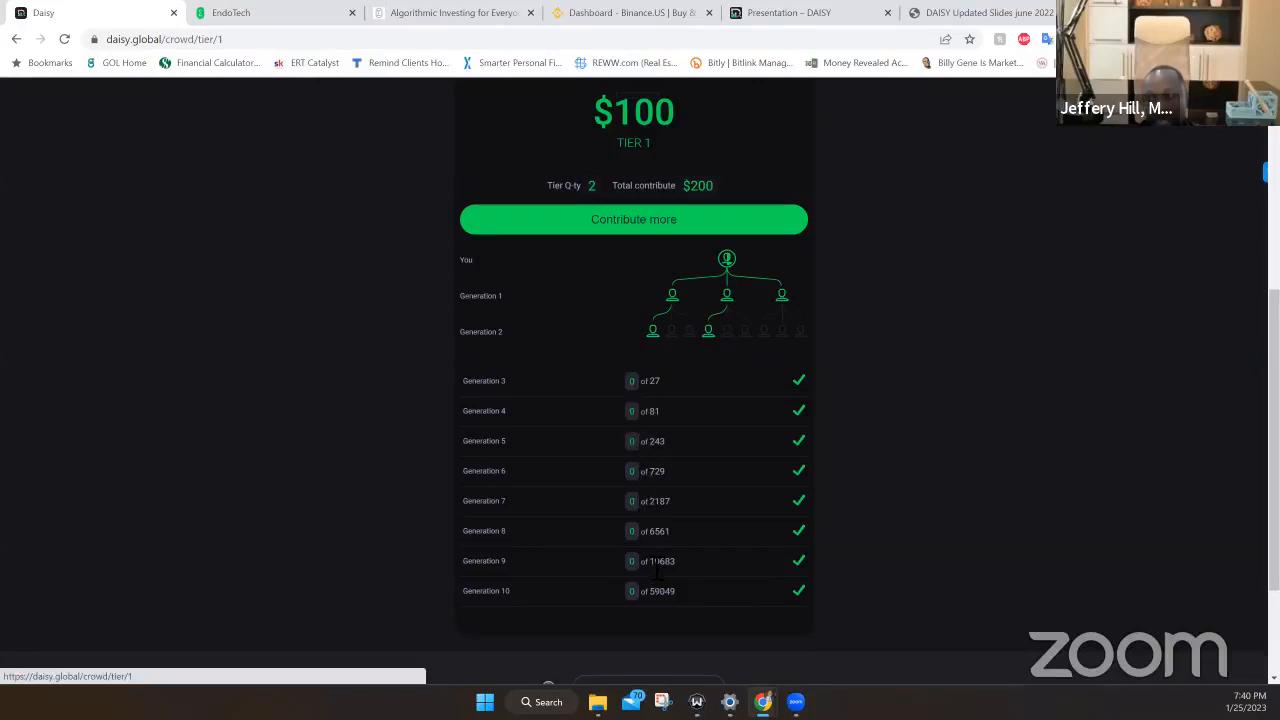
scroll(637, 489, up, 3)
scroll(473, 283, up, 2)
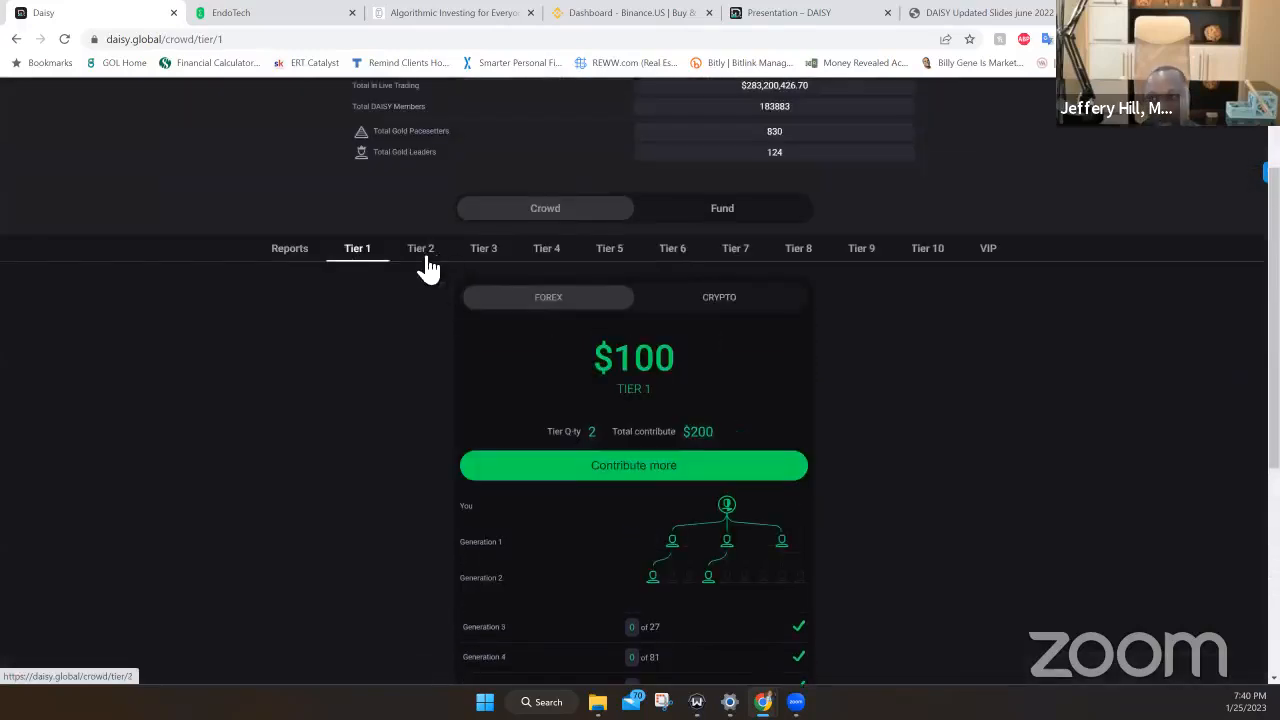
click(420, 248)
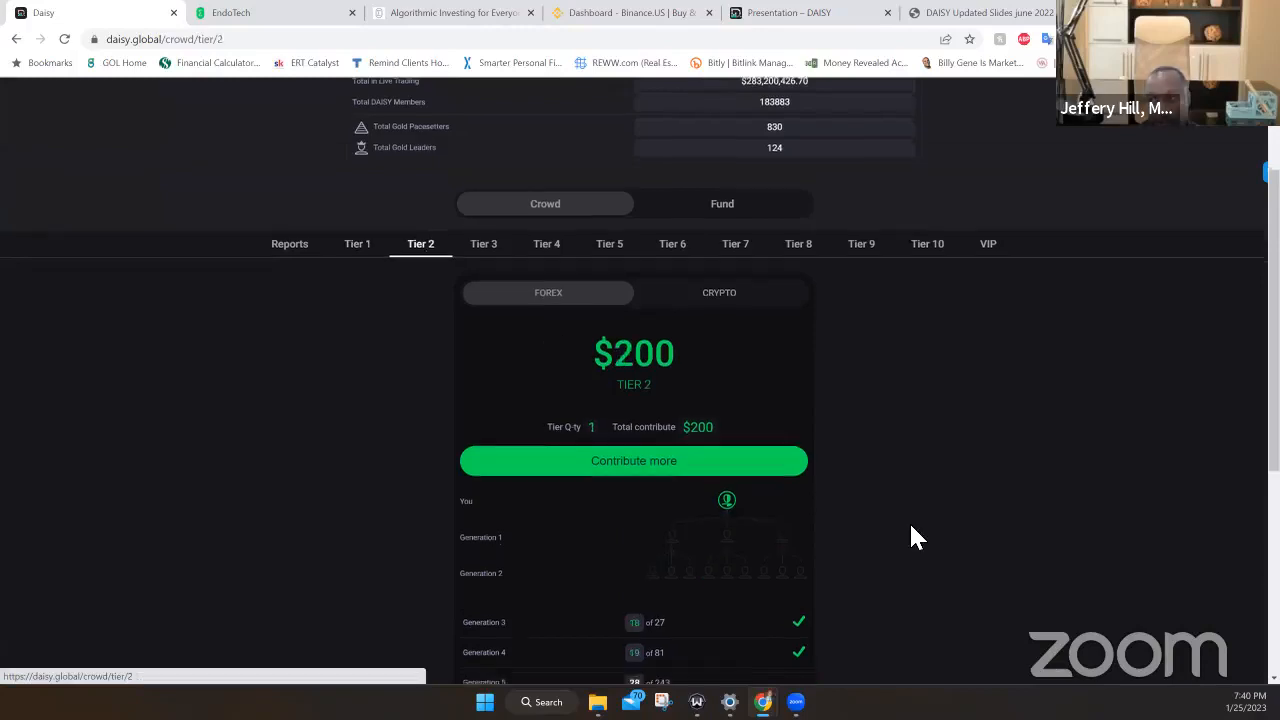
scroll(916, 536, down, 2)
scroll(747, 507, down, 2)
scroll(641, 447, down, 1)
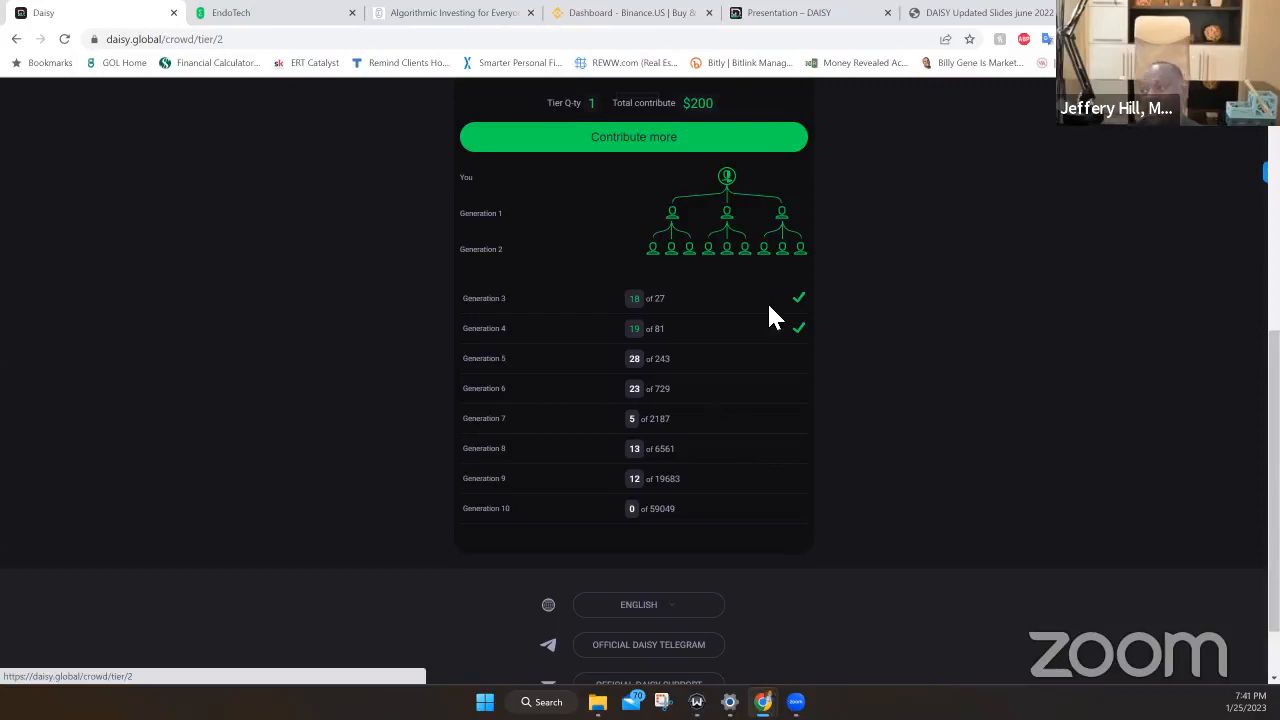
scroll(767, 301, up, 3)
scroll(767, 301, up, 3)
scroll(767, 301, up, 2)
scroll(895, 200, down, 1)
key(ctrl+6)
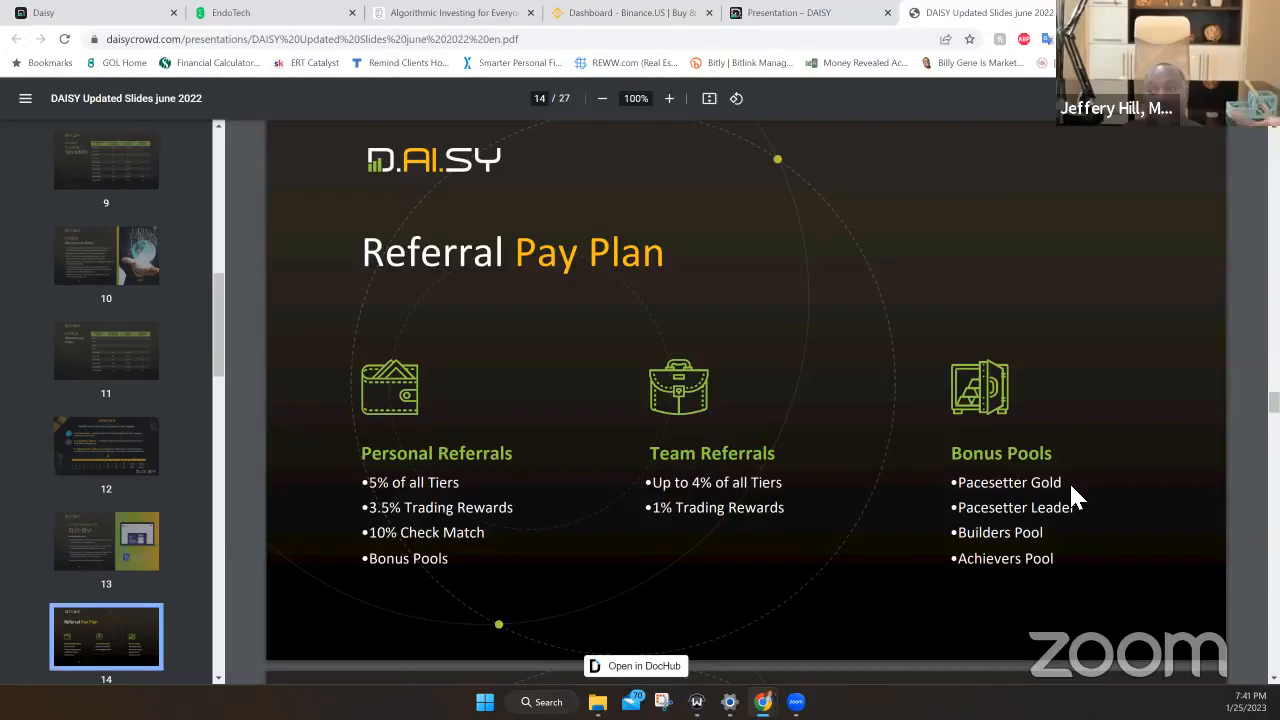
click(118, 15)
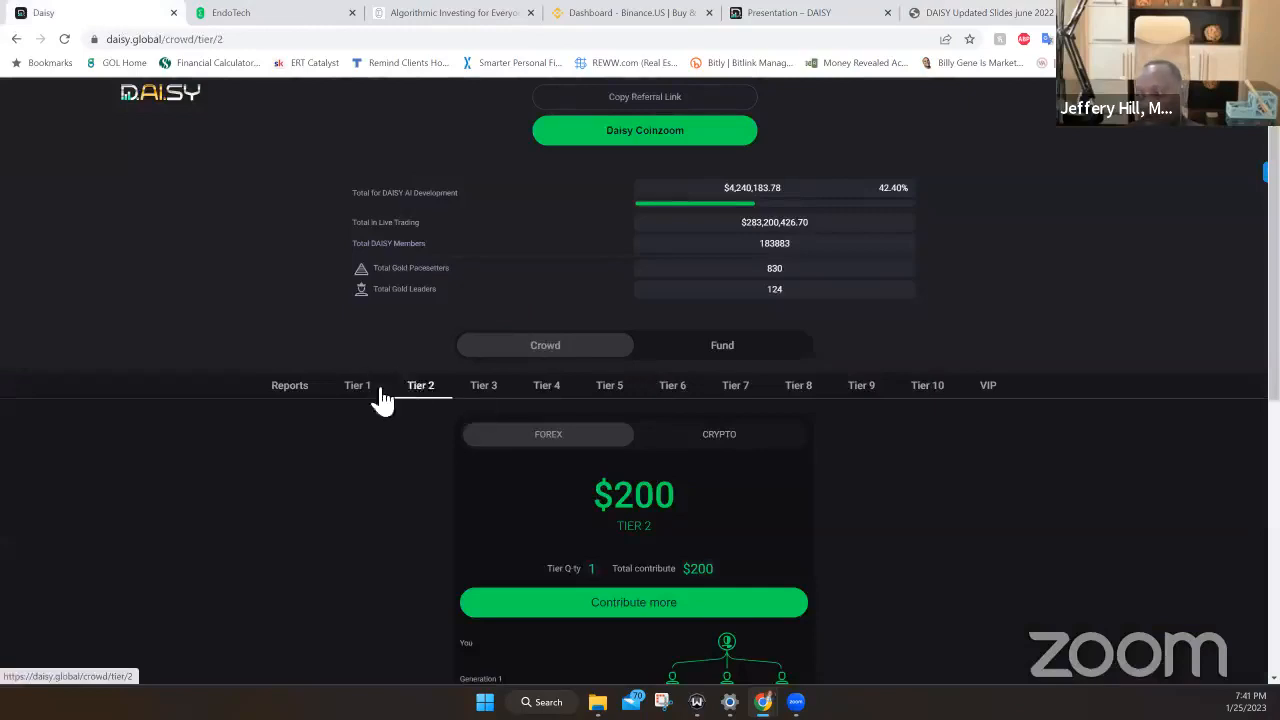
click(289, 385)
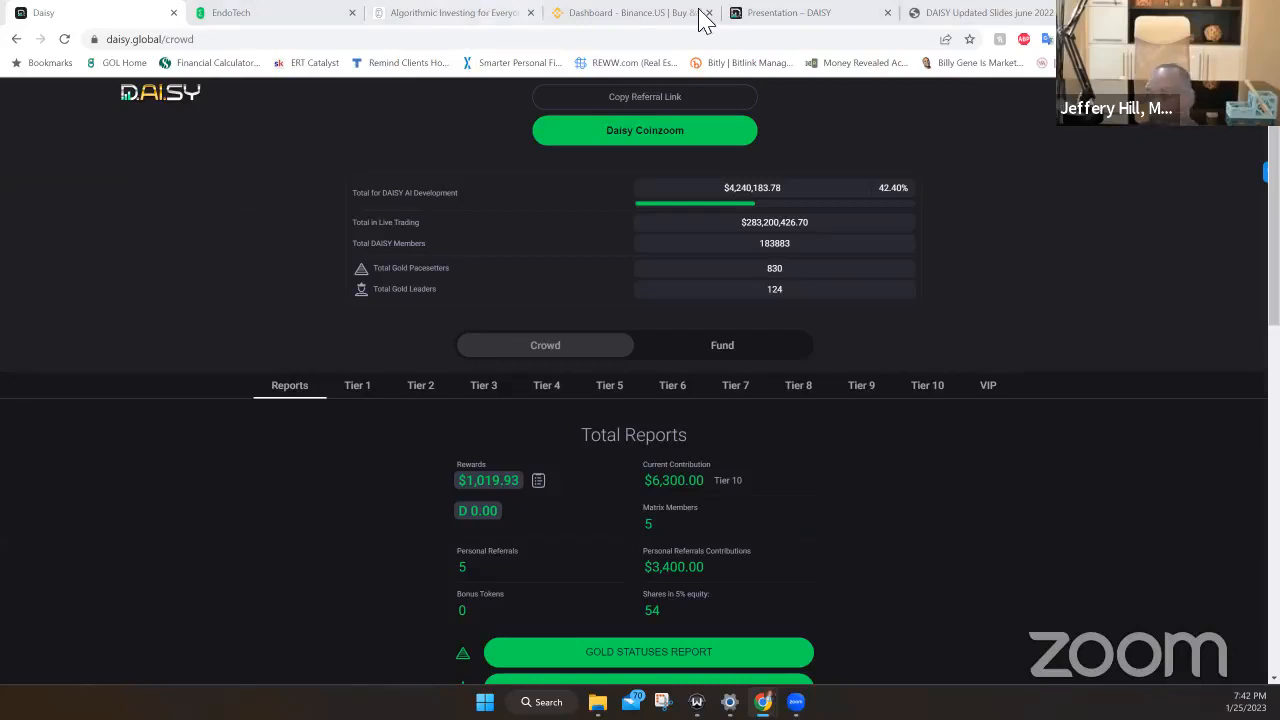
- Return to the slides tab, briefly selecting the web address and cancelling the edit
click(985, 12)
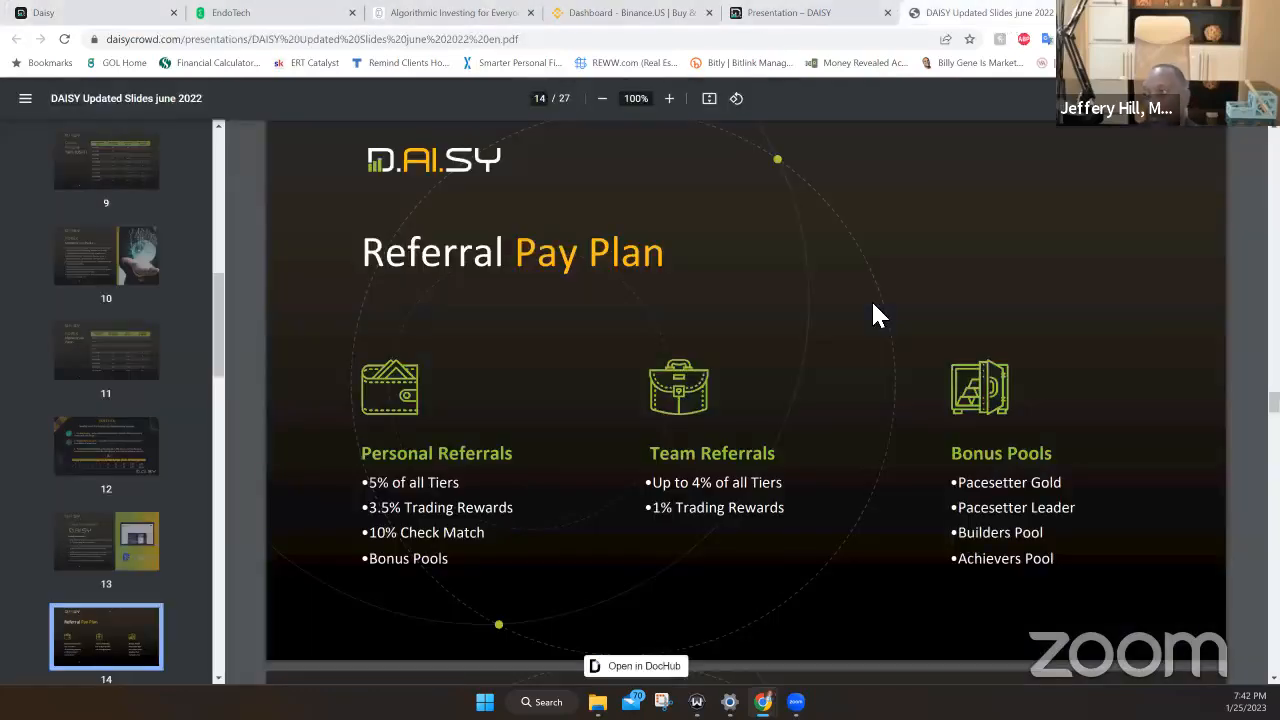
scroll(871, 299, down, 3)
scroll(871, 299, down, 3)
scroll(871, 299, down, 3)
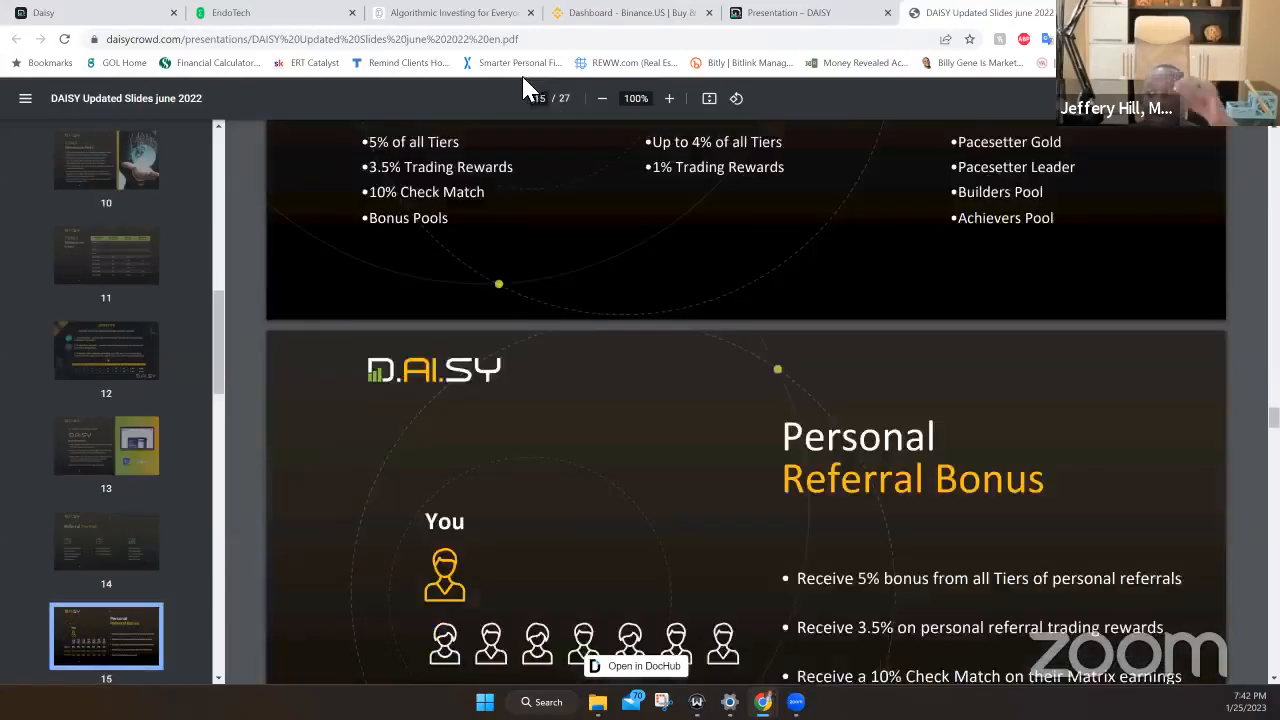
scroll(528, 88, down, 1)
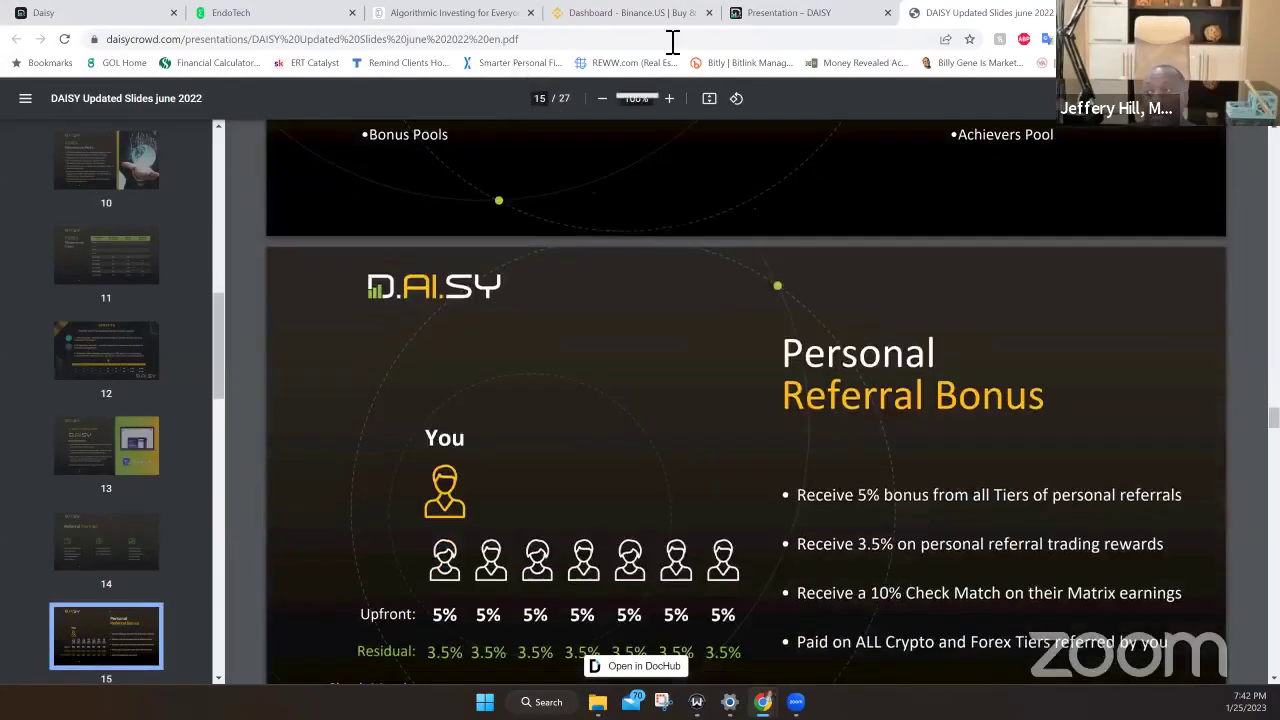
click(583, 40)
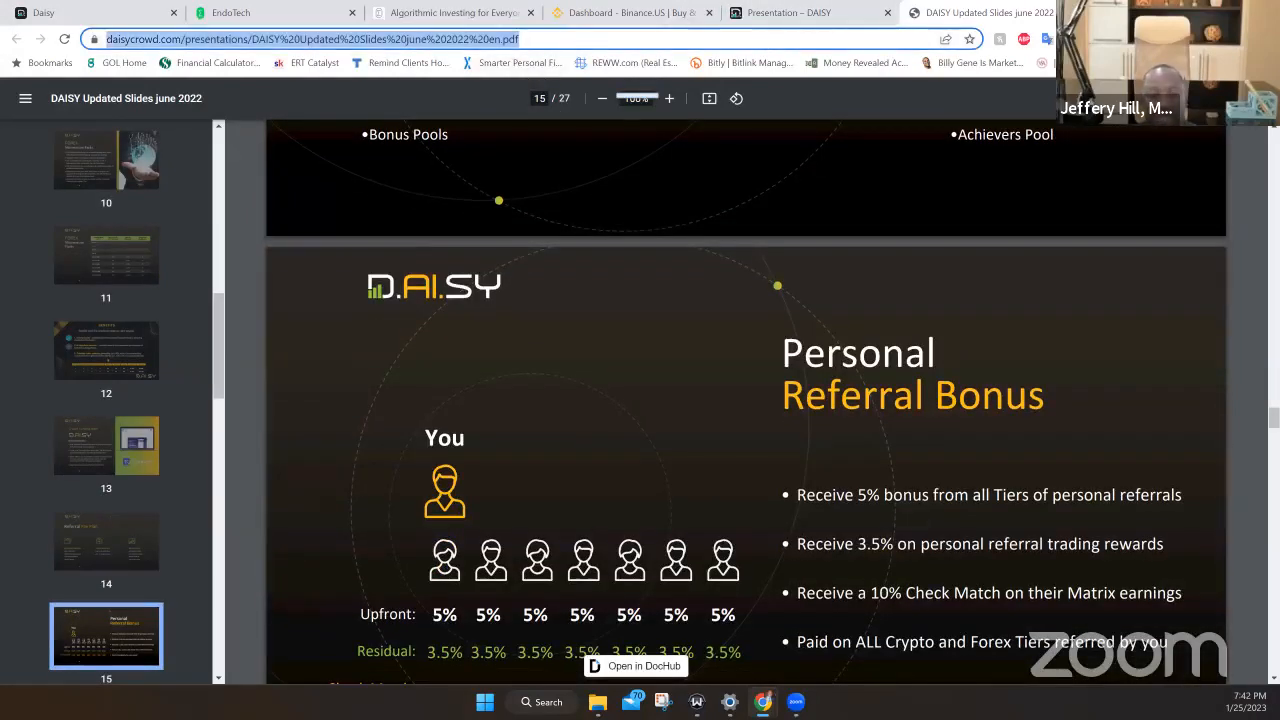
key(Escape)
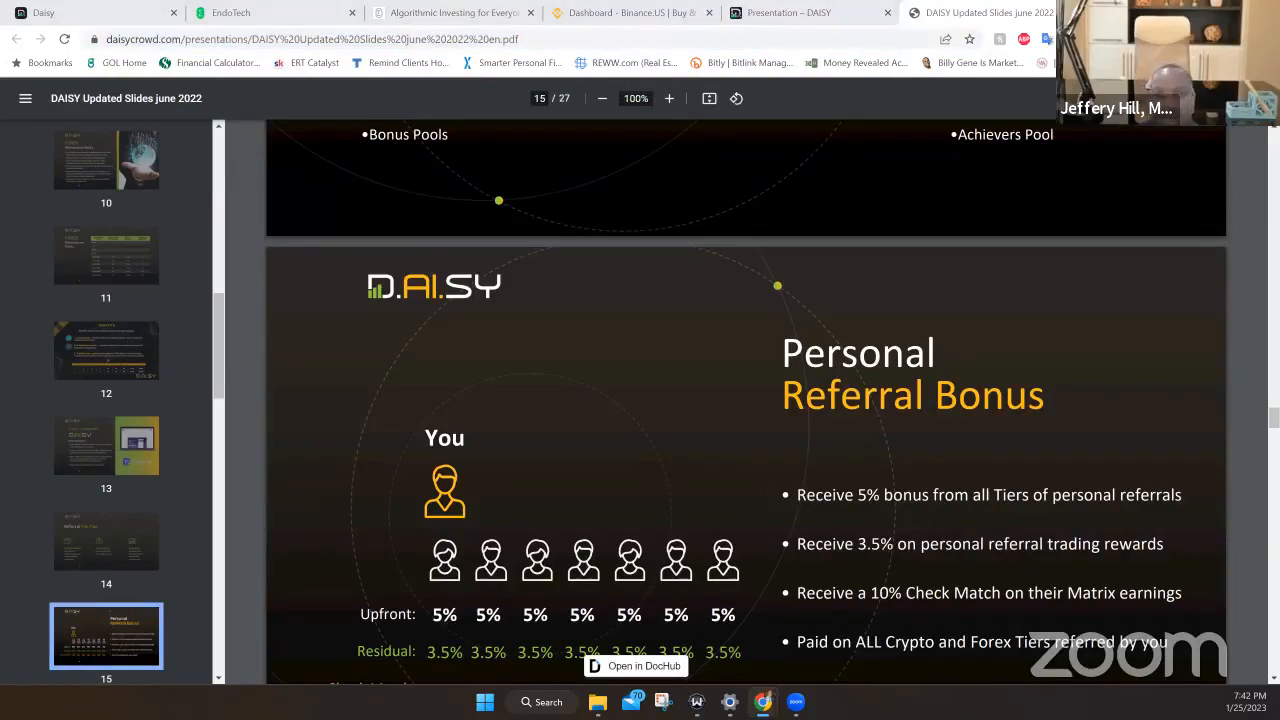
scroll(518, 622, down, 5)
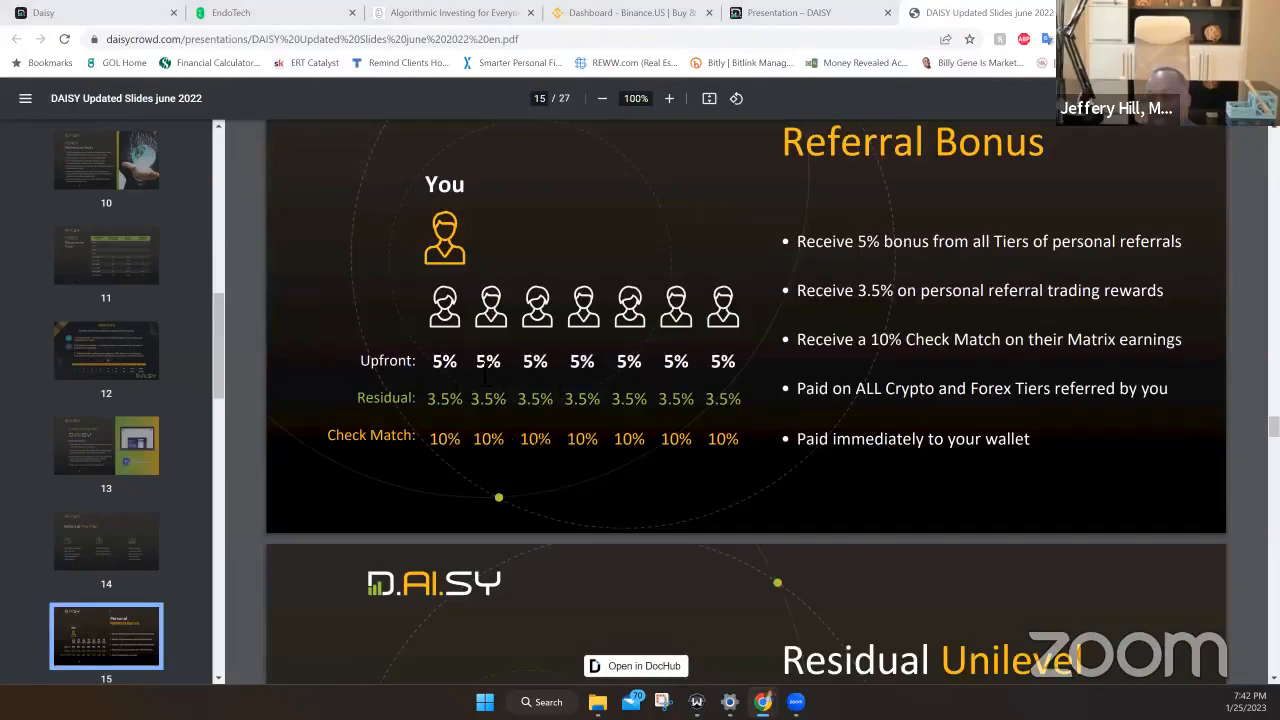
scroll(843, 421, down, 6)
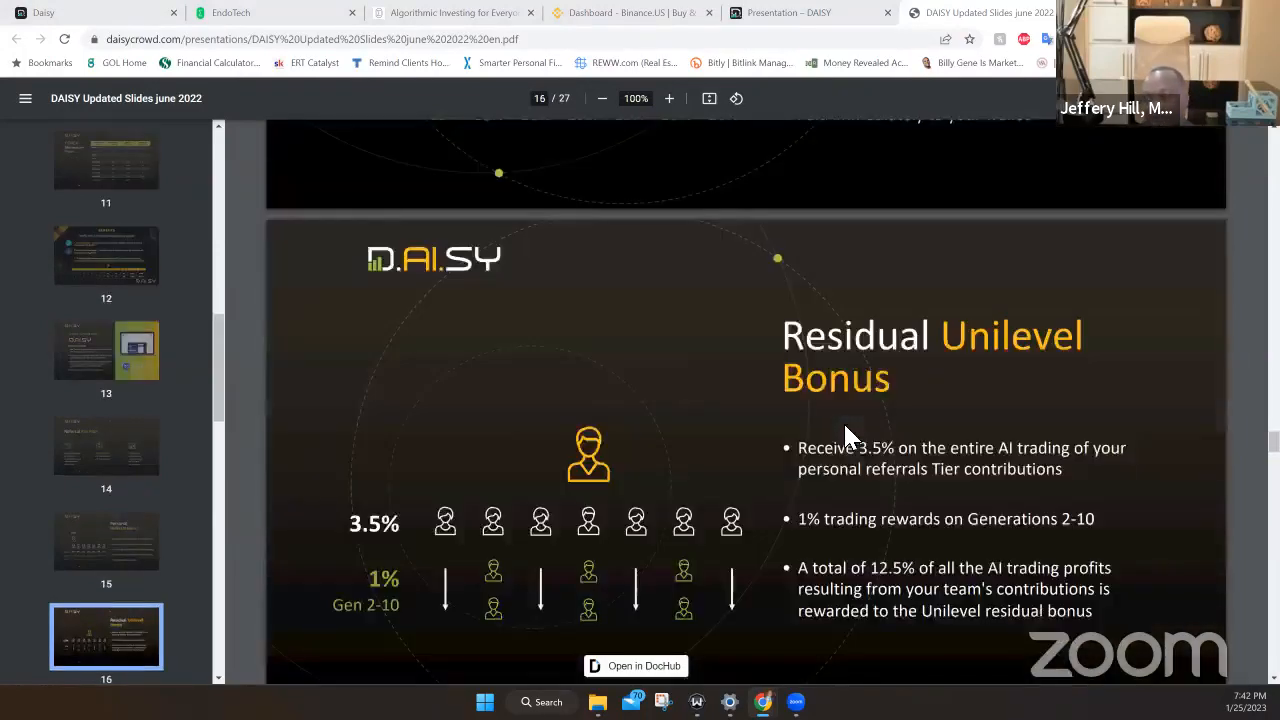
scroll(843, 421, down, 4)
scroll(843, 421, down, 2)
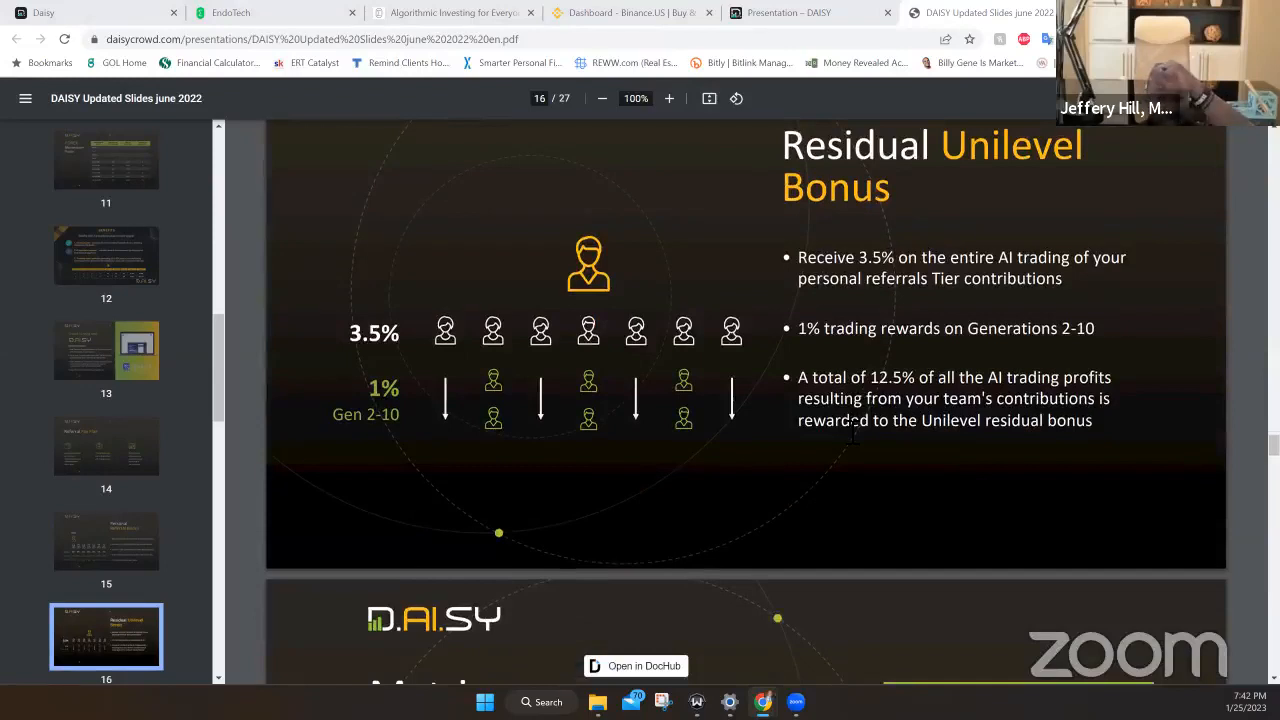
scroll(775, 430, up, 1)
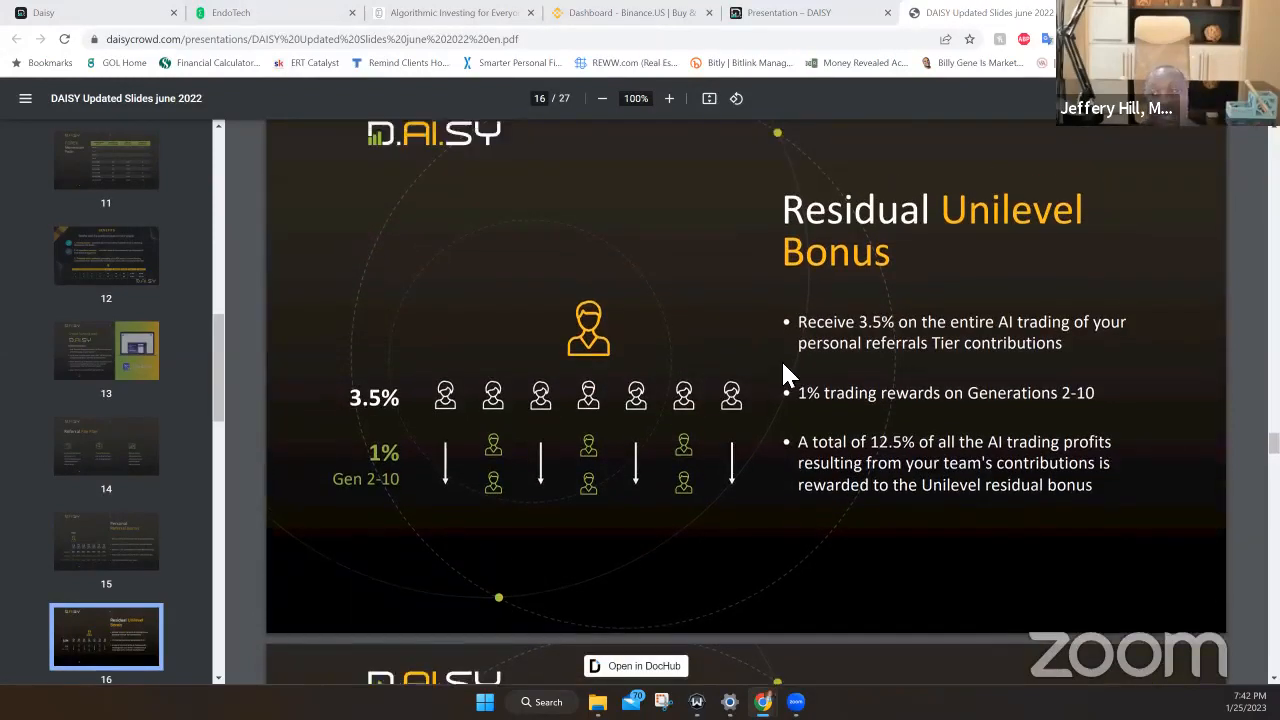
scroll(783, 372, up, 1)
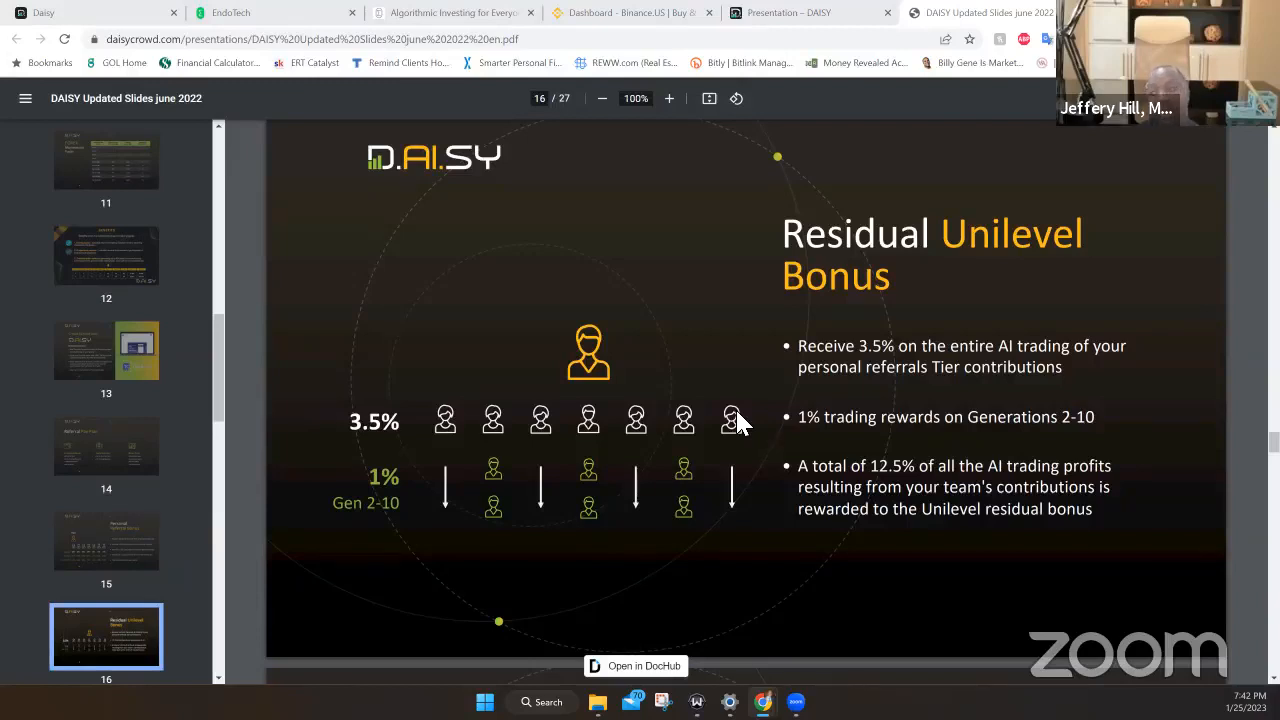
scroll(735, 407, down, 1)
scroll(800, 380, down, 1)
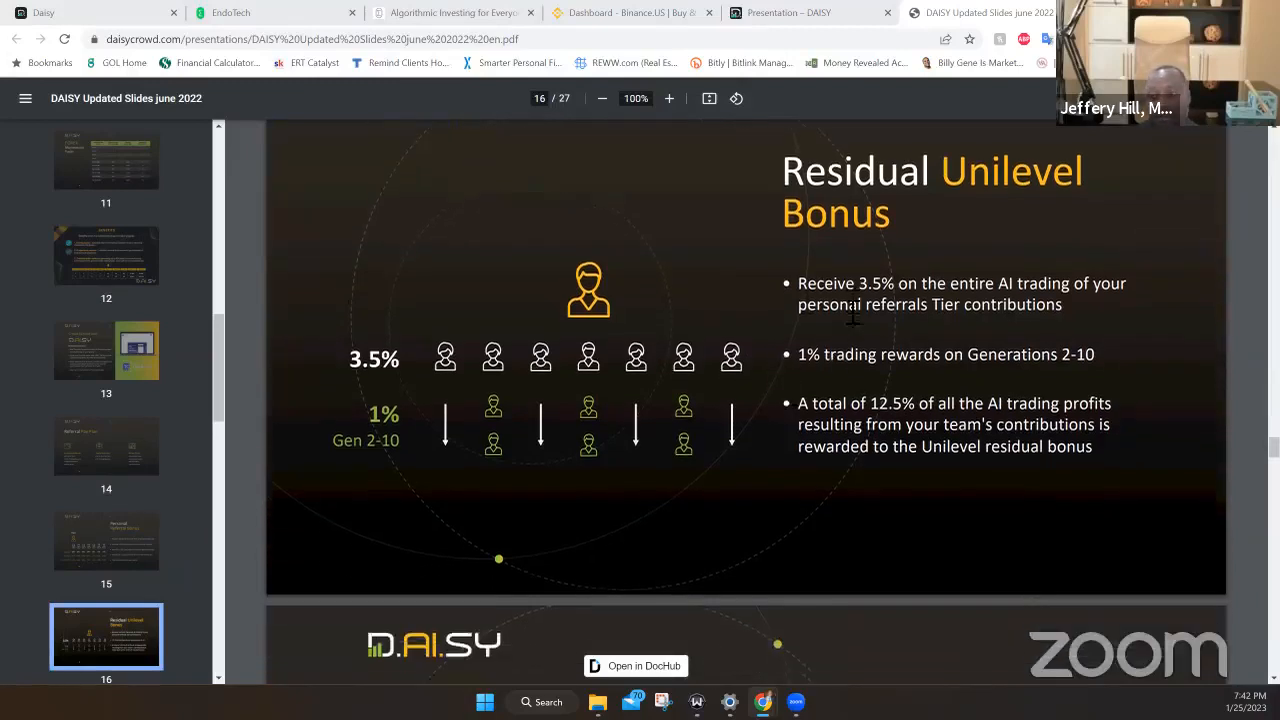
scroll(852, 312, down, 2)
scroll(830, 420, down, 1)
scroll(861, 429, down, 2)
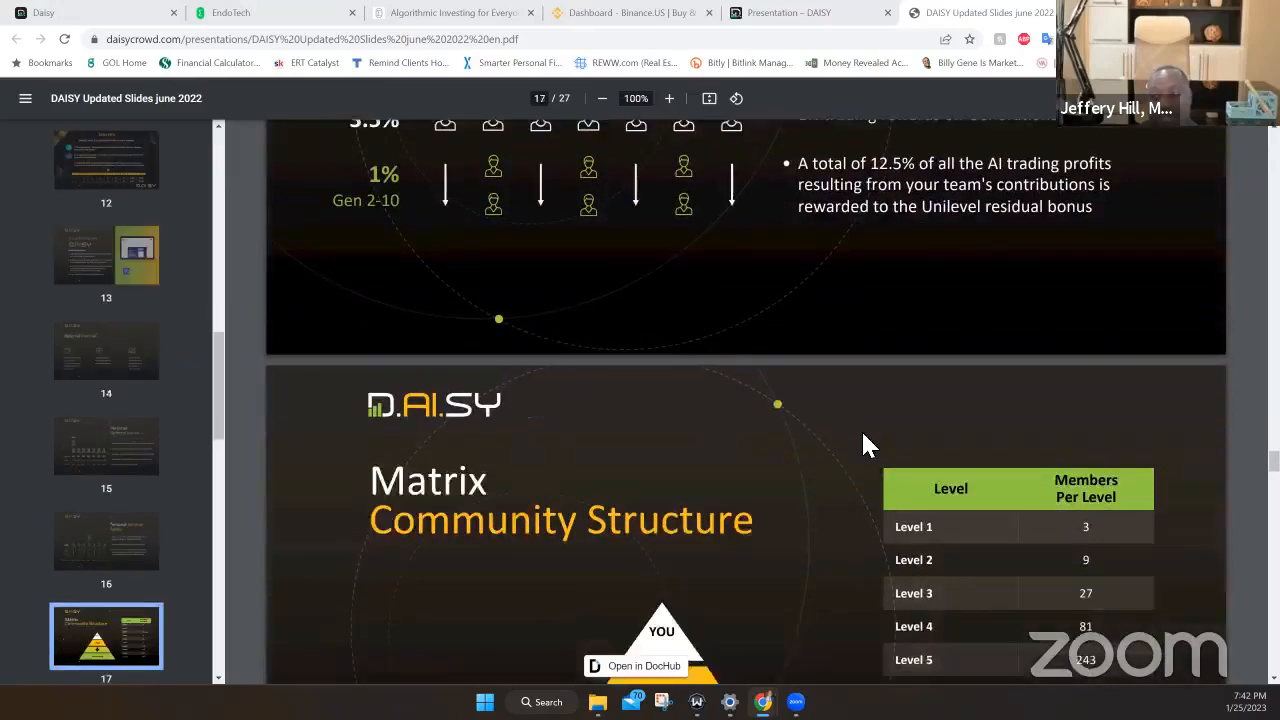
scroll(861, 429, down, 3)
scroll(861, 429, down, 1)
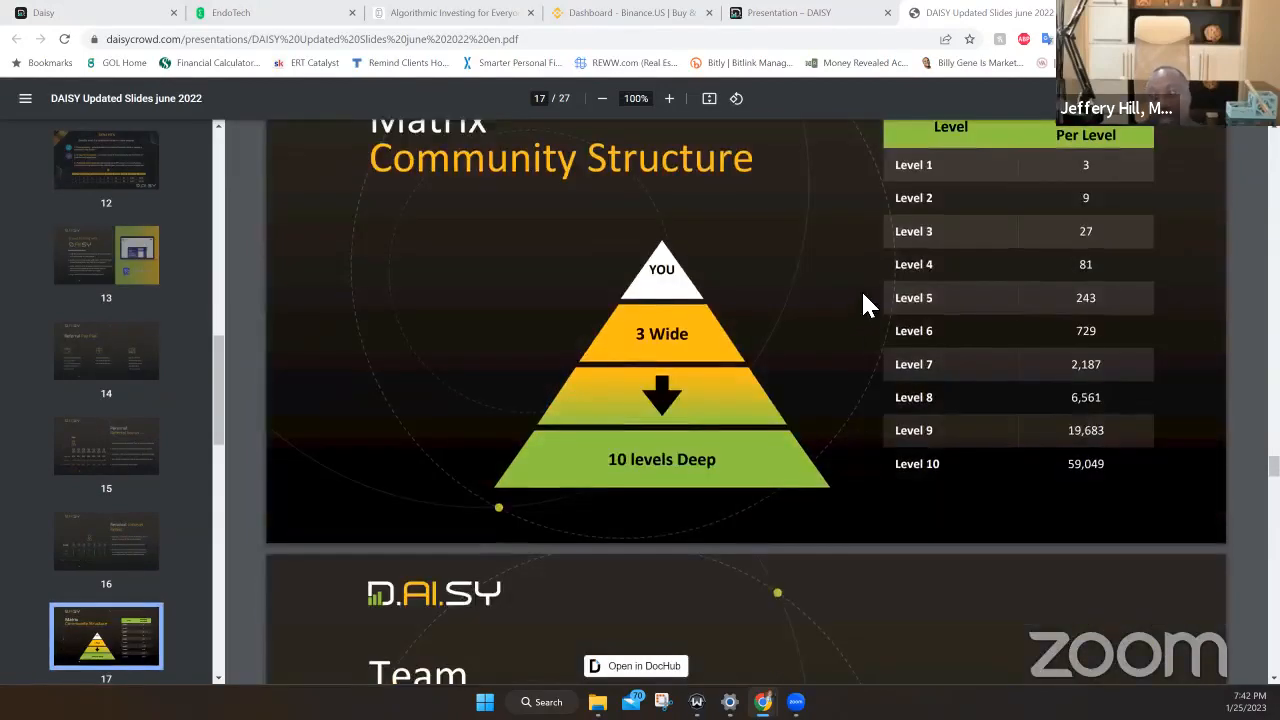
scroll(868, 304, down, 1)
scroll(868, 304, down, 2)
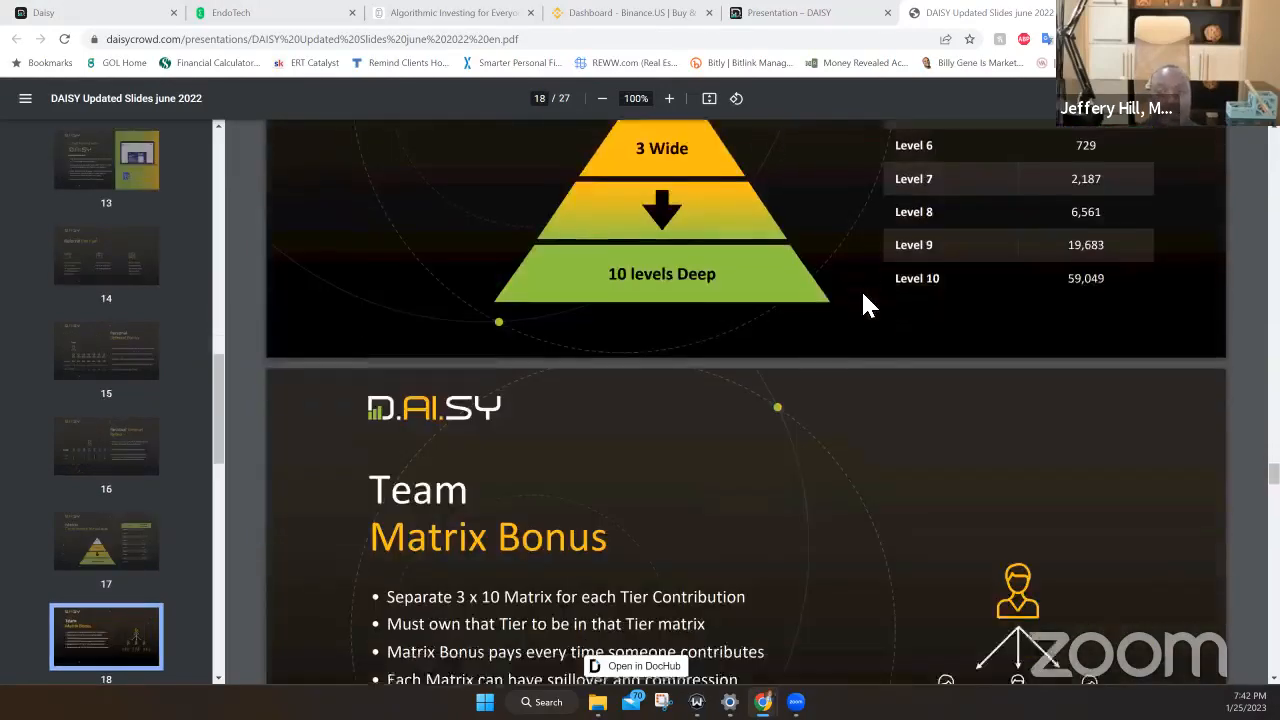
scroll(868, 304, down, 1)
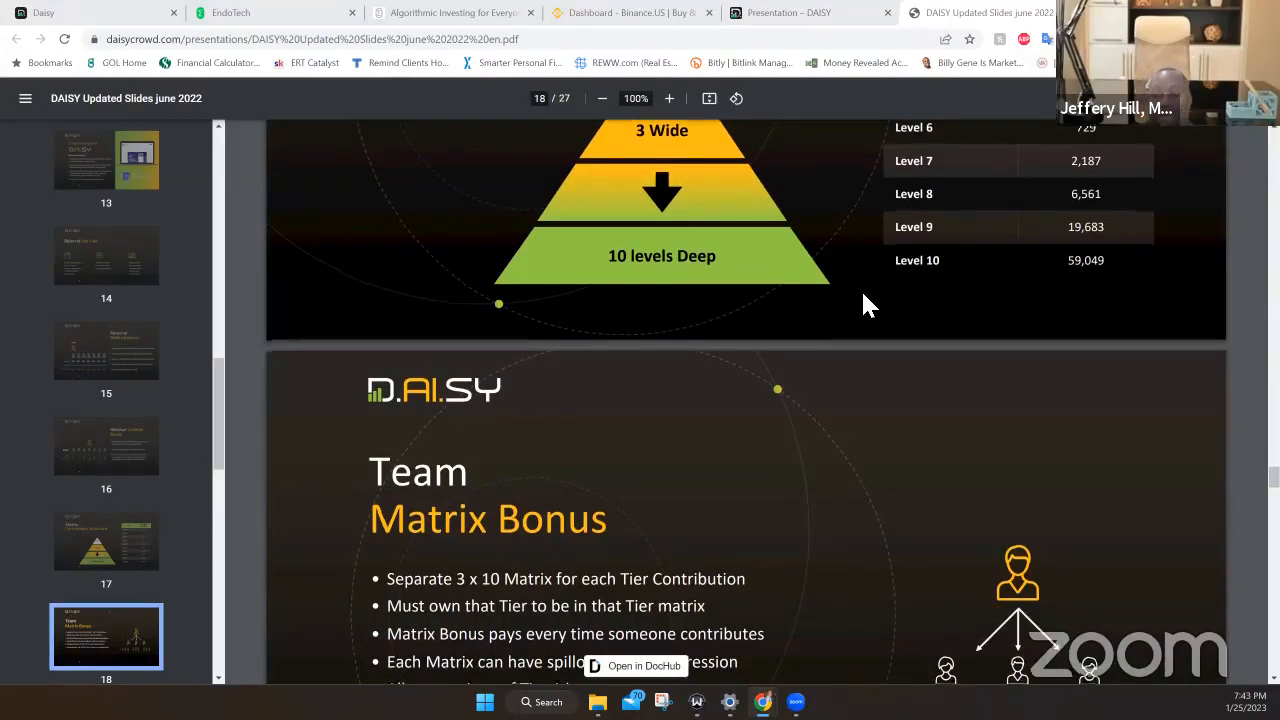
scroll(868, 304, down, 2)
scroll(868, 304, down, 1)
scroll(868, 304, down, 1)
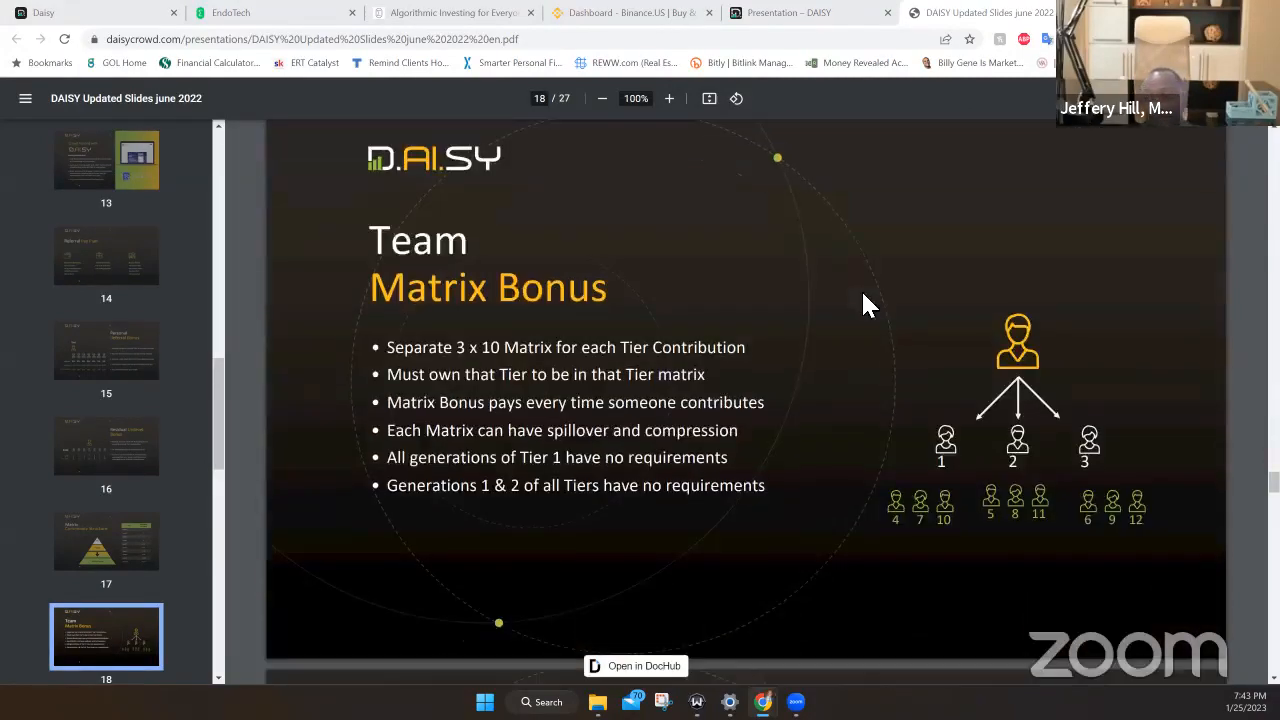
scroll(868, 304, down, 3)
scroll(868, 304, down, 4)
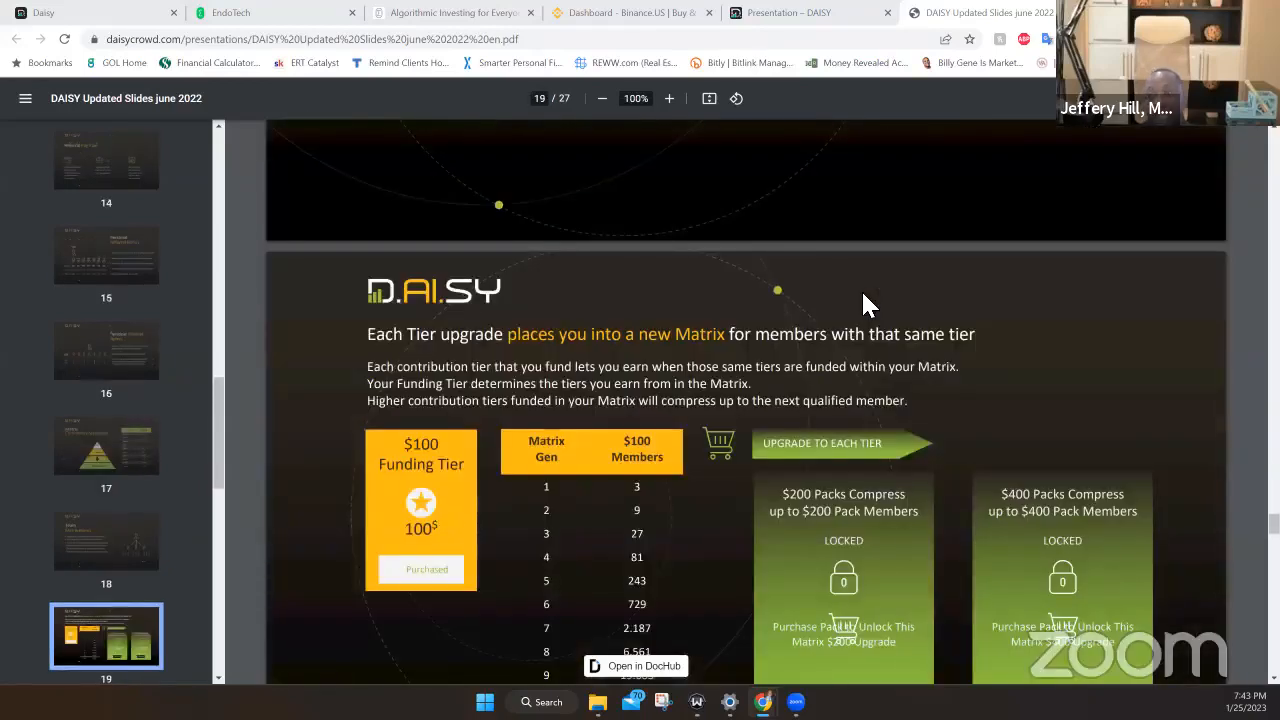
scroll(868, 304, down, 4)
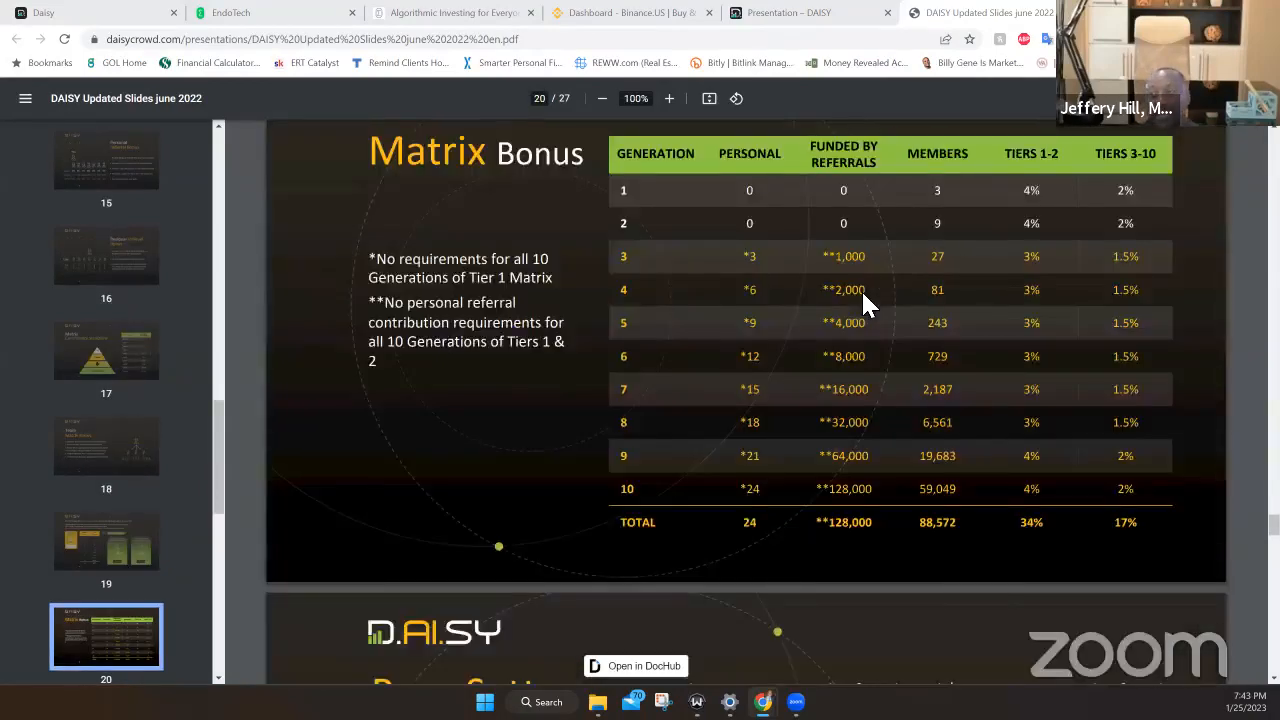
scroll(861, 289, down, 4)
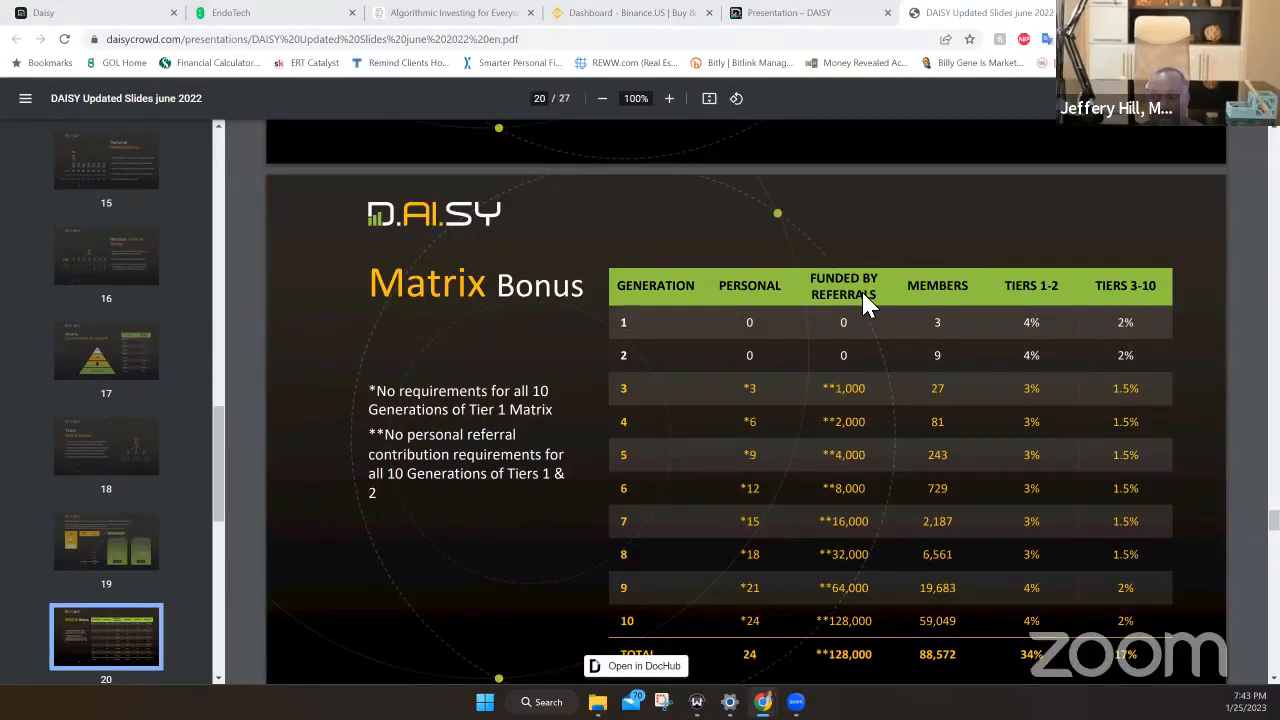
scroll(861, 289, down, 1)
scroll(861, 289, down, 2)
scroll(861, 299, down, 1)
scroll(861, 299, down, 1)
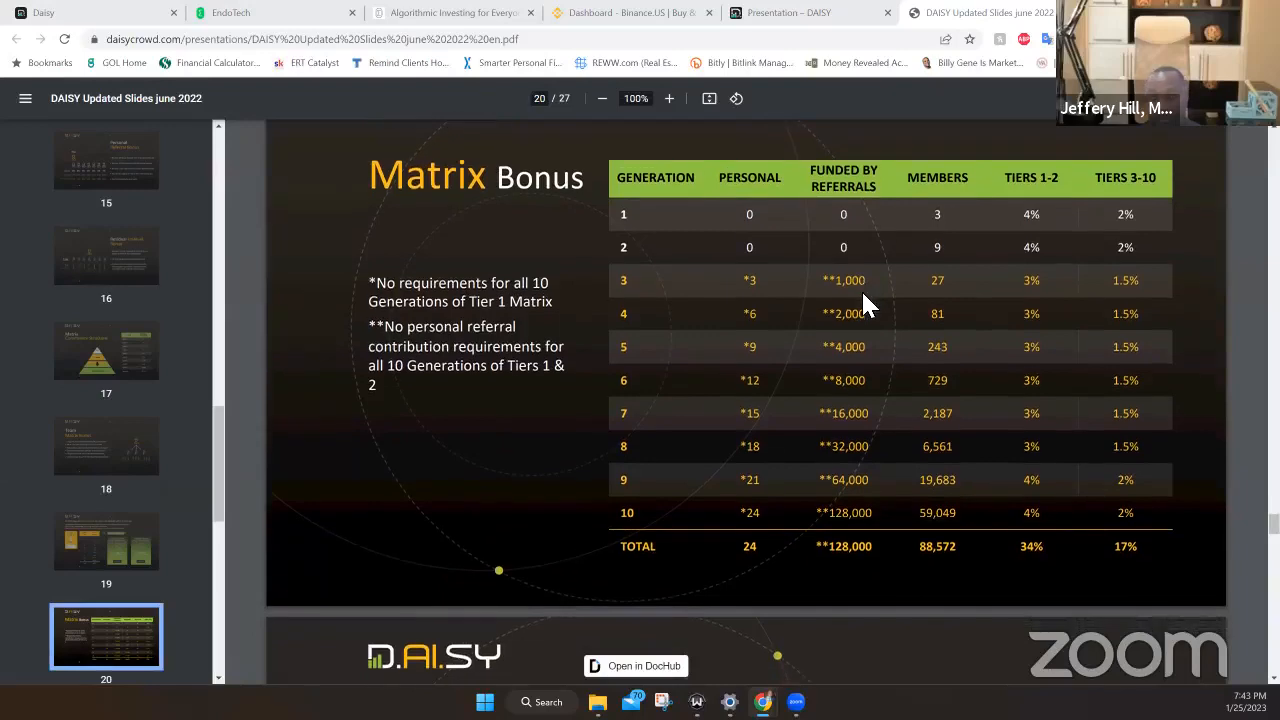
scroll(861, 289, down, 1)
scroll(861, 289, down, 1)
scroll(861, 289, down, 2)
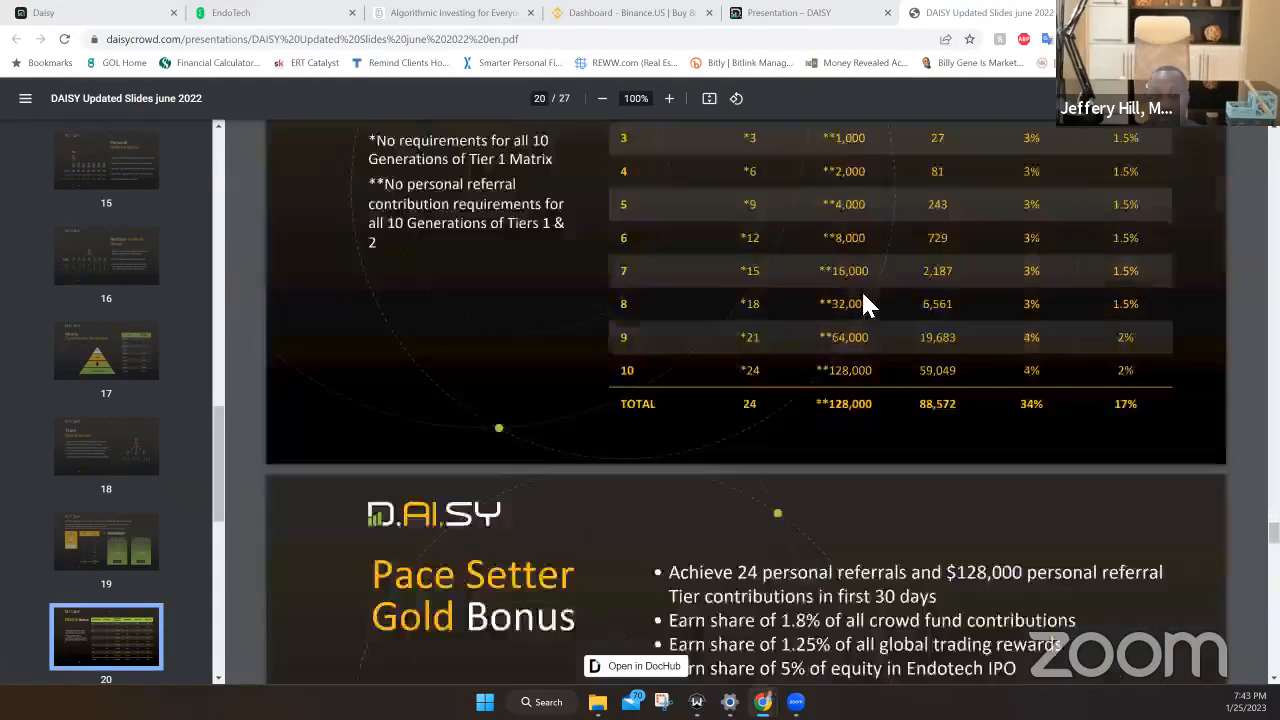
scroll(861, 289, down, 3)
scroll(861, 289, down, 3)
scroll(861, 289, down, 2)
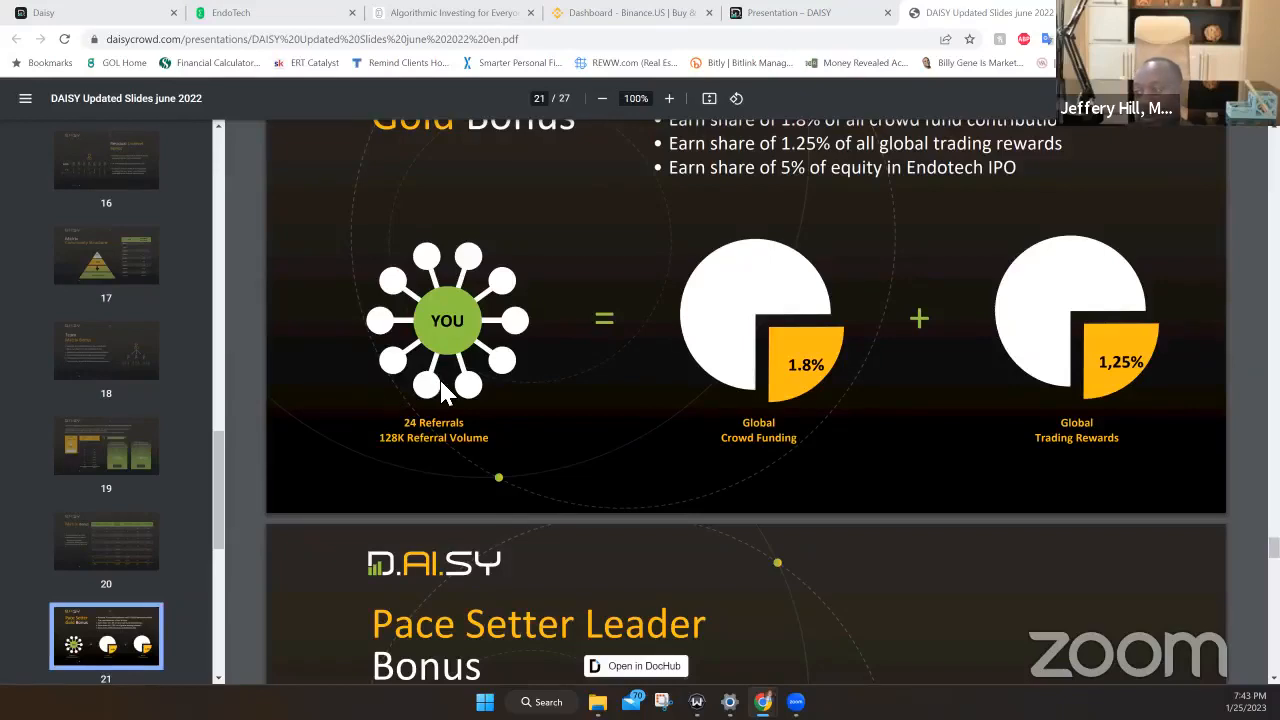
scroll(447, 395, up, 1)
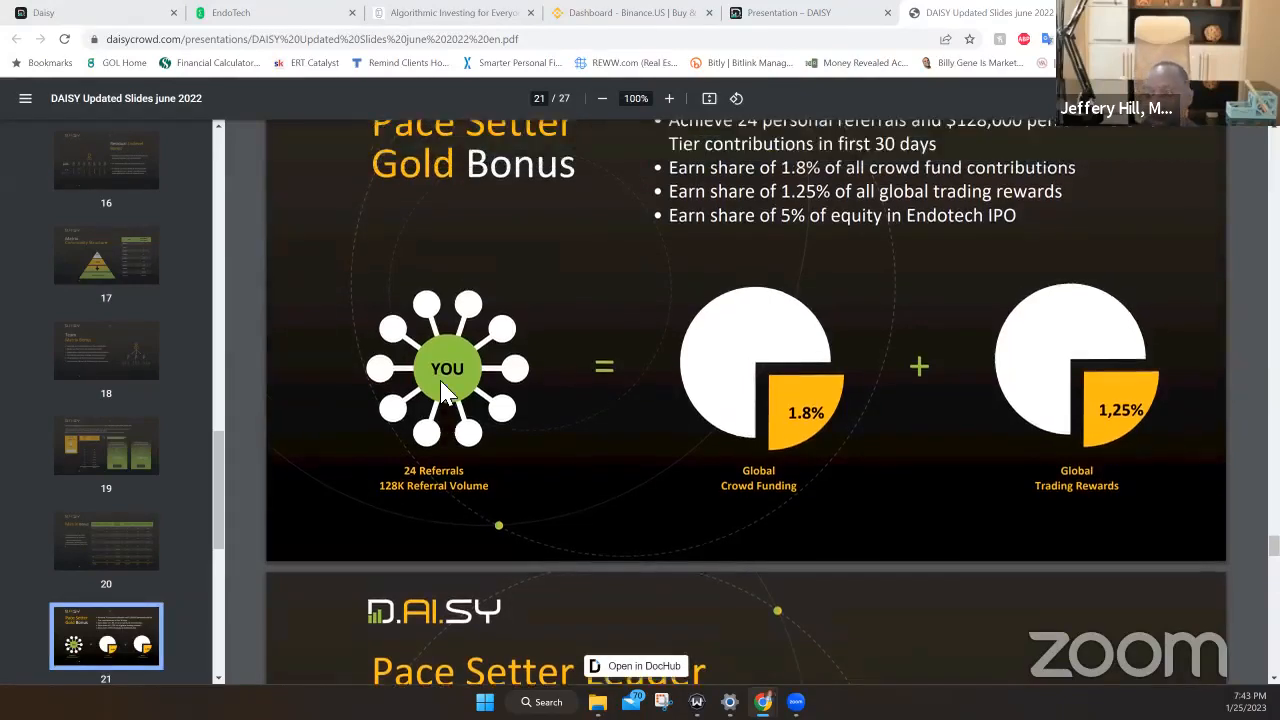
scroll(447, 390, down, 2)
scroll(447, 390, down, 2)
scroll(447, 390, down, 2)
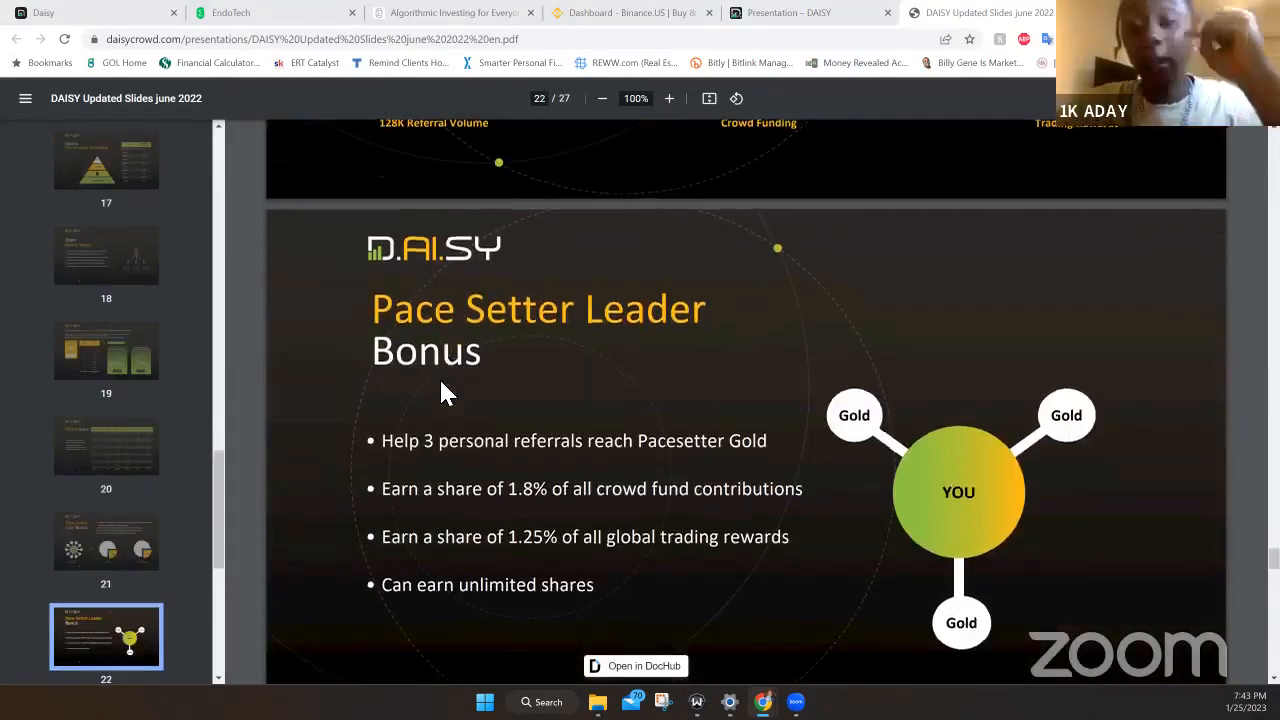
scroll(447, 390, down, 1)
scroll(447, 390, down, 2)
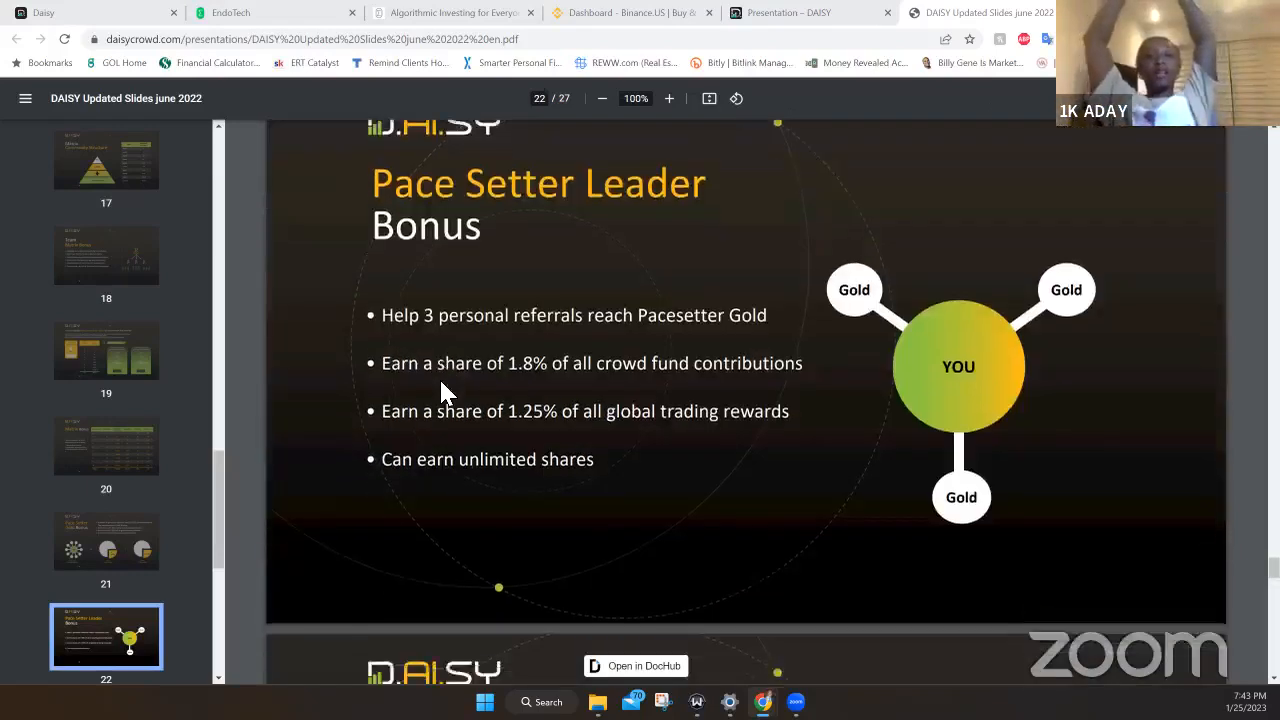
scroll(447, 390, down, 3)
scroll(447, 390, down, 3)
scroll(447, 390, down, 3)
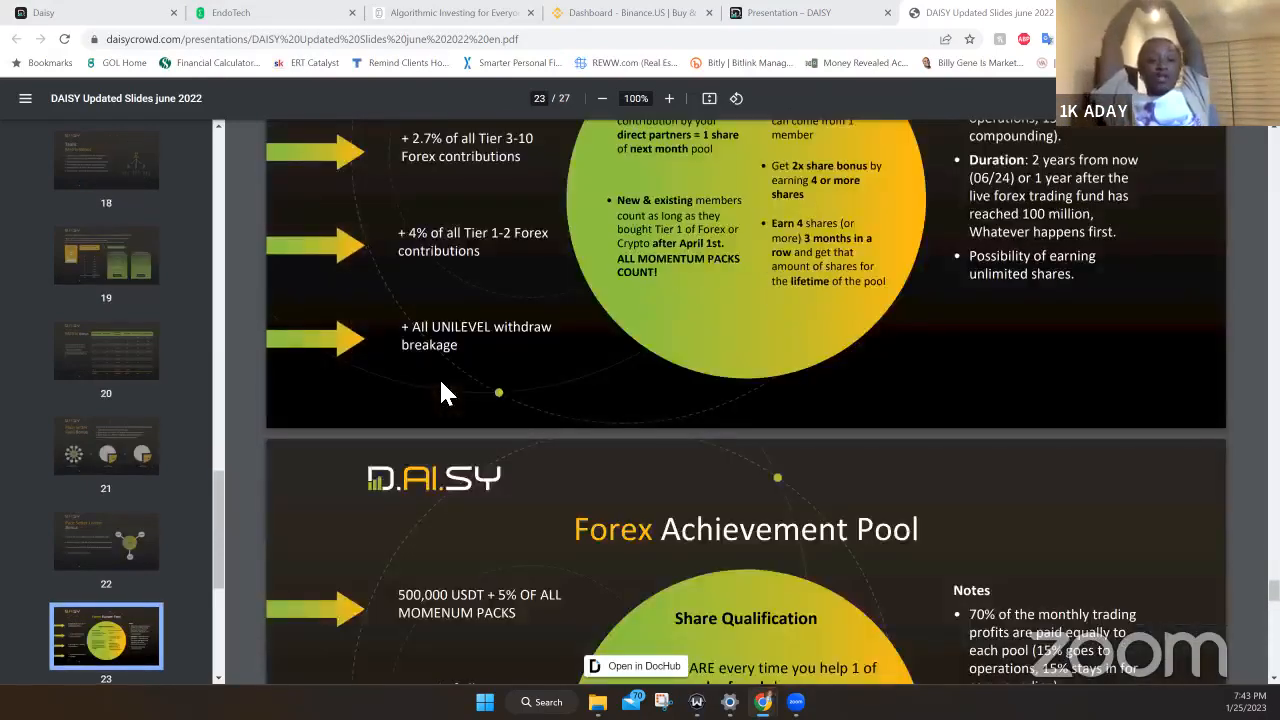
scroll(447, 390, up, 1)
scroll(447, 390, up, 1)
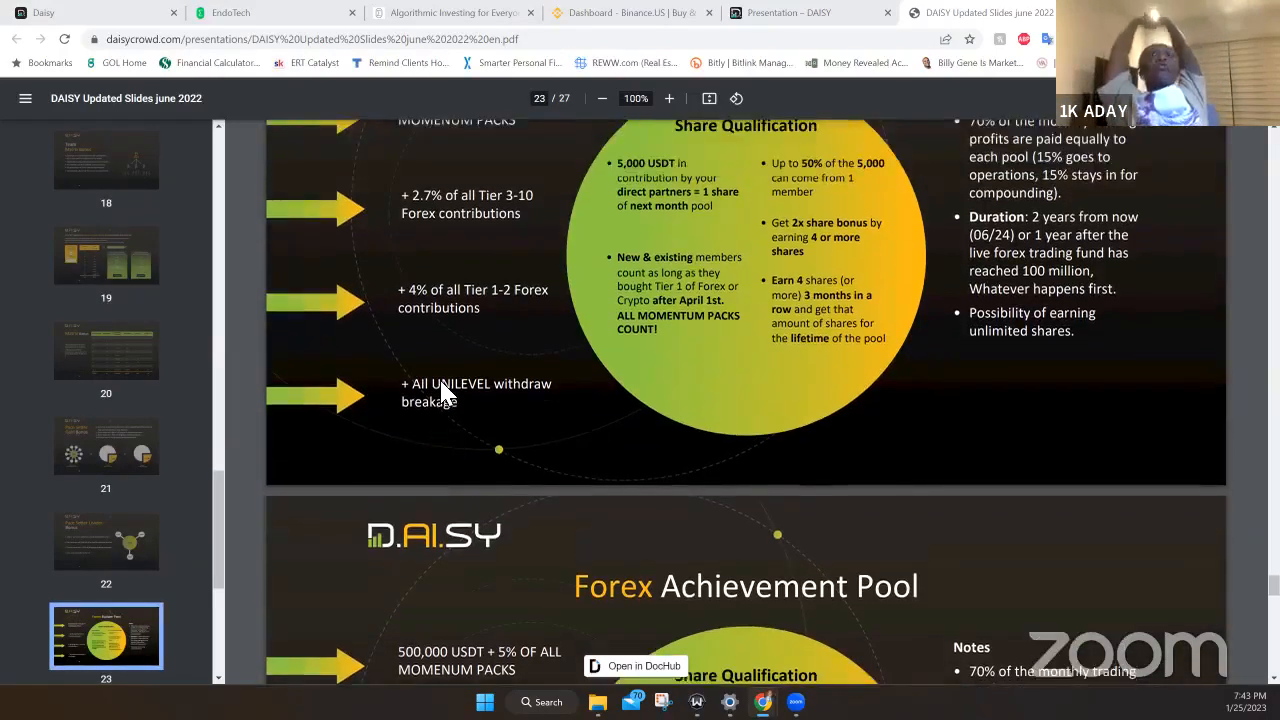
scroll(447, 390, up, 2)
scroll(447, 390, down, 3)
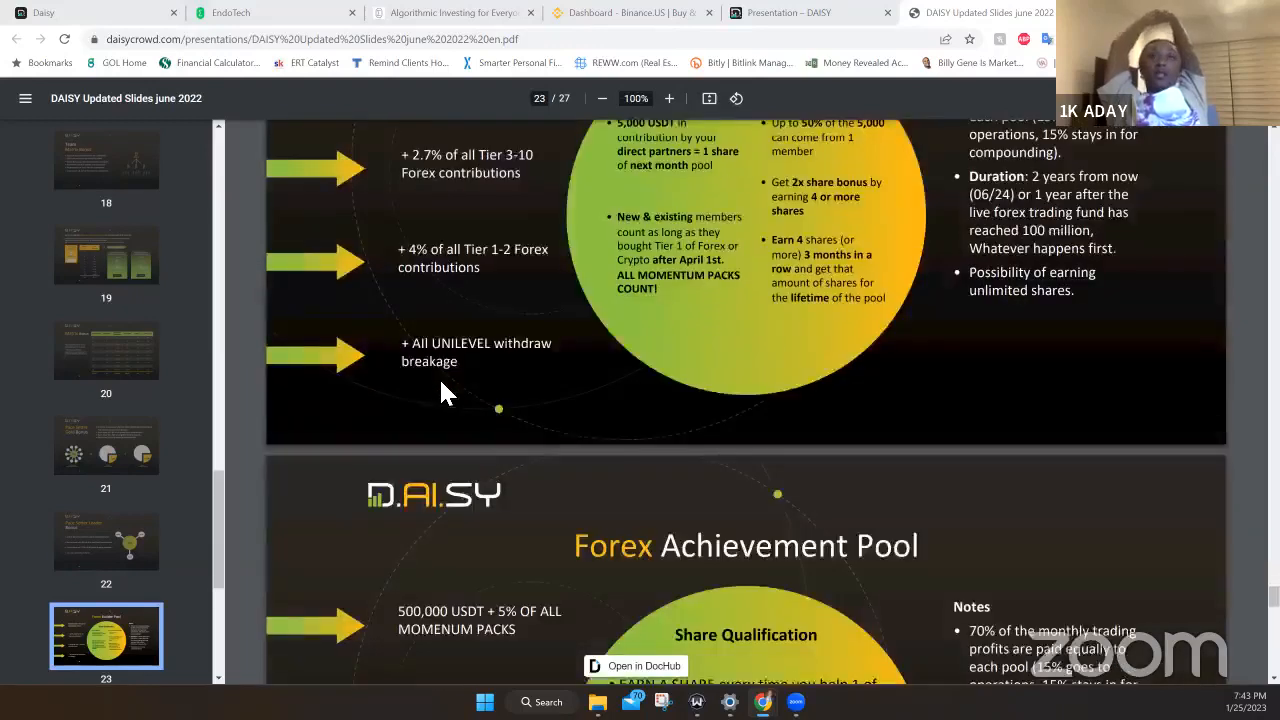
scroll(447, 390, down, 3)
scroll(447, 390, down, 2)
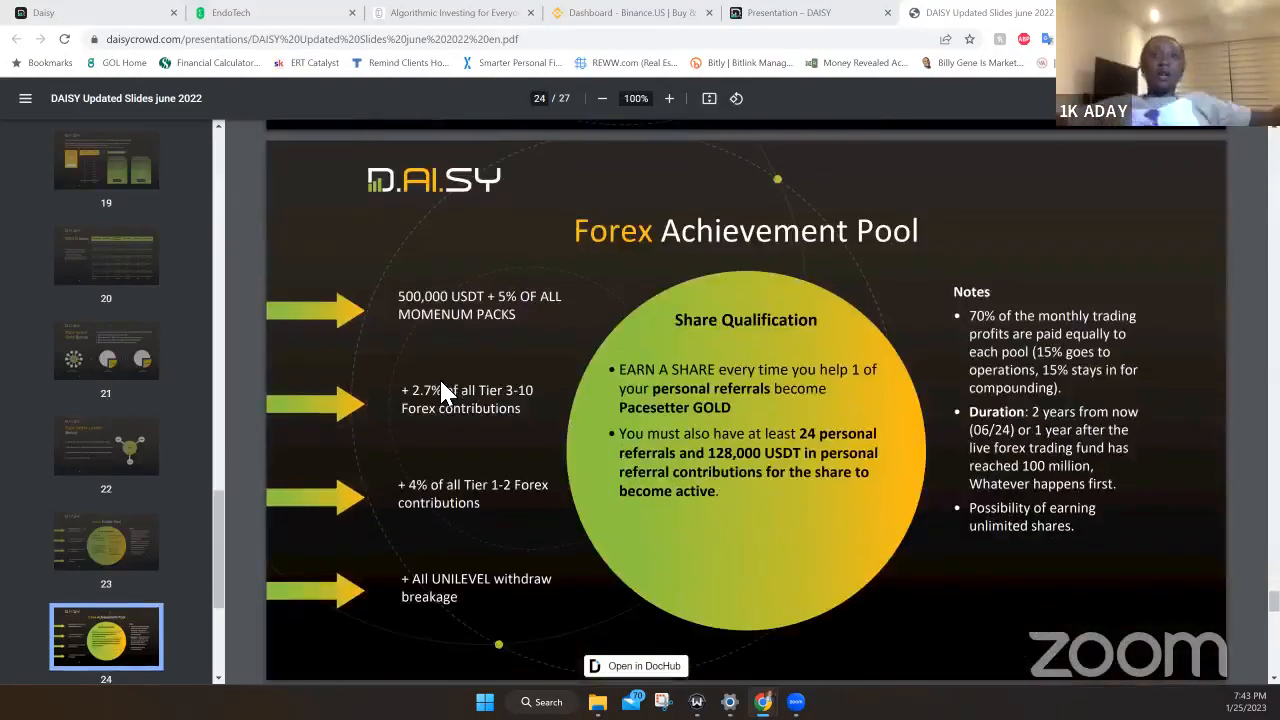
scroll(439, 377, down, 1)
scroll(439, 377, down, 3)
scroll(439, 377, down, 2)
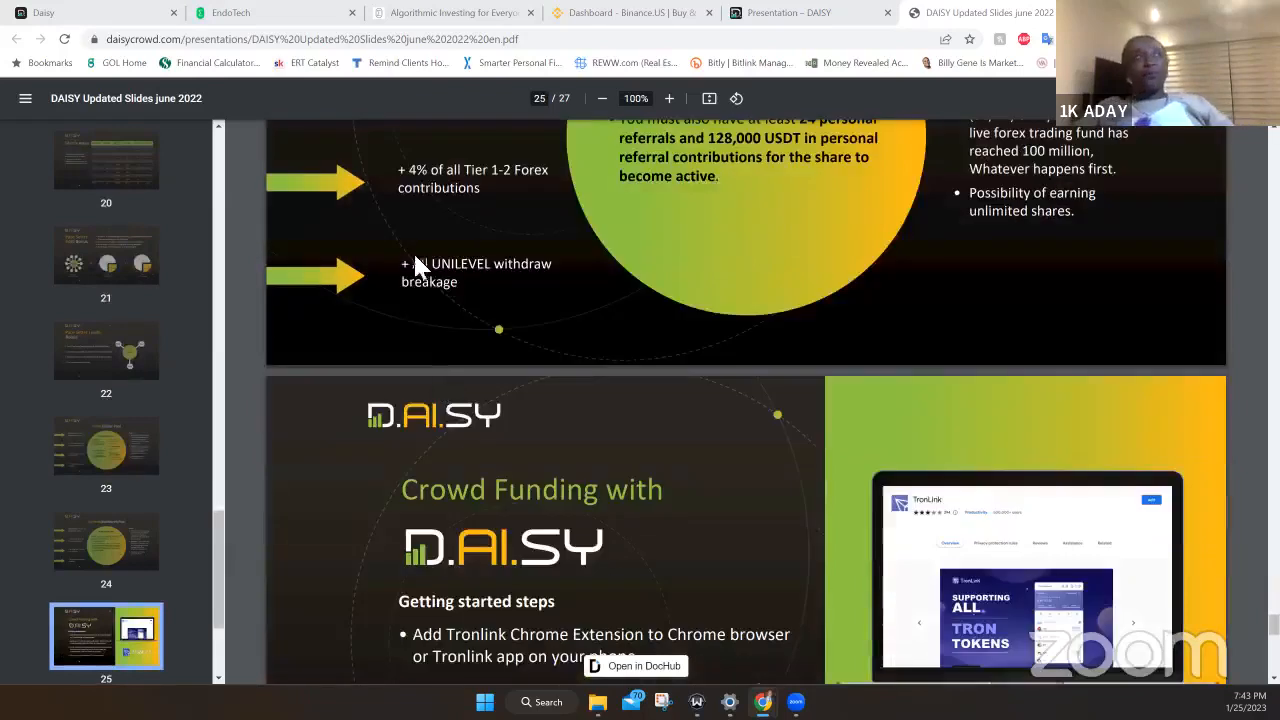
scroll(538, 538, down, 3)
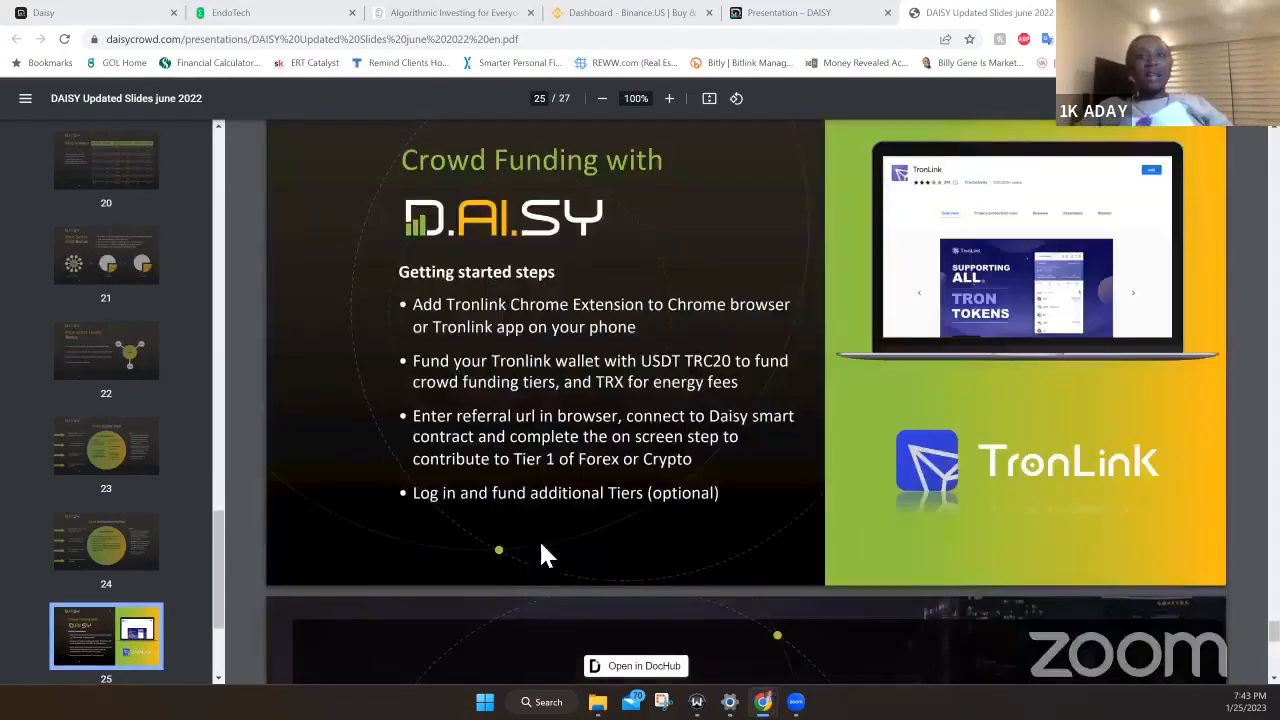
scroll(451, 499, down, 2)
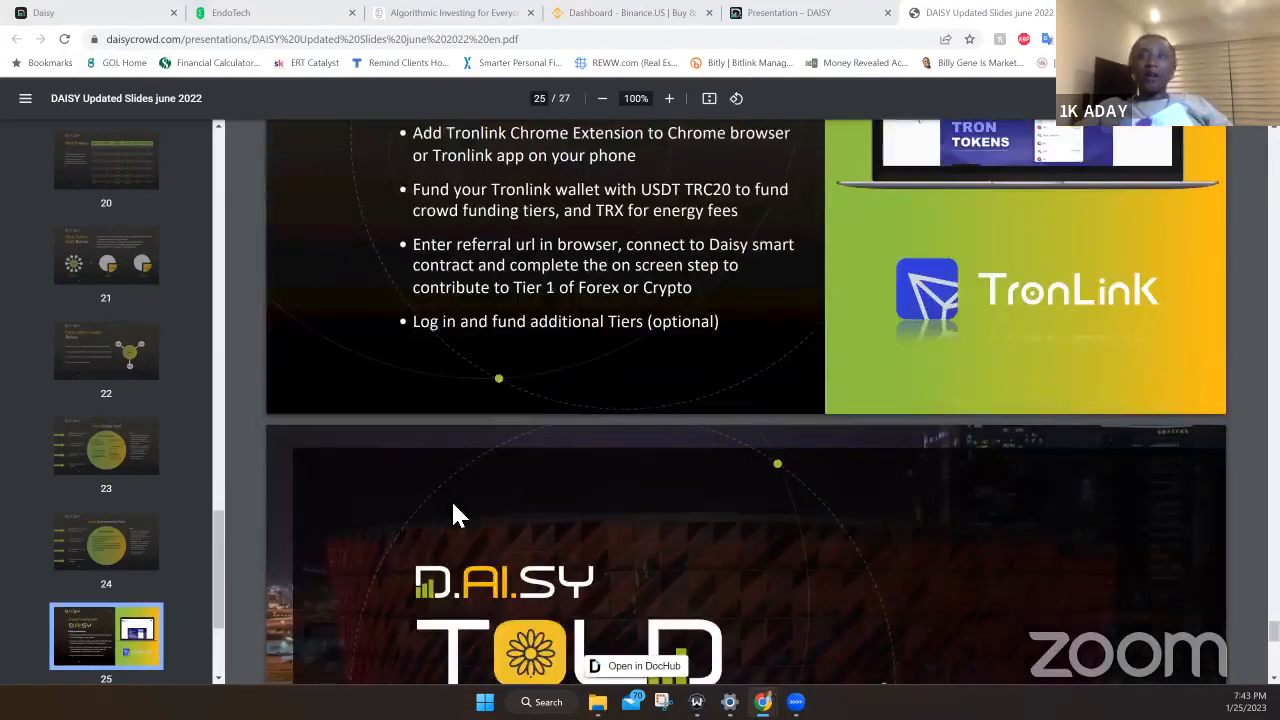
scroll(451, 499, up, 1)
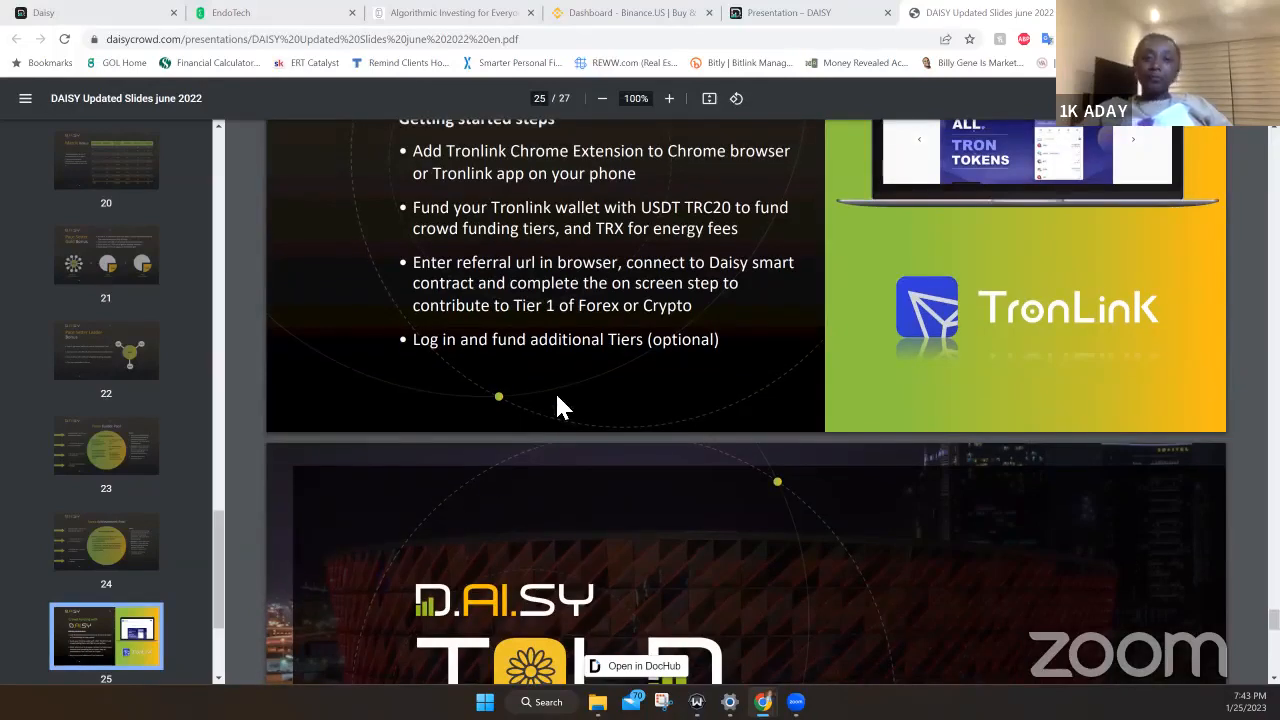
scroll(555, 391, up, 4)
scroll(555, 391, up, 3)
scroll(555, 391, down, 3)
scroll(555, 391, down, 2)
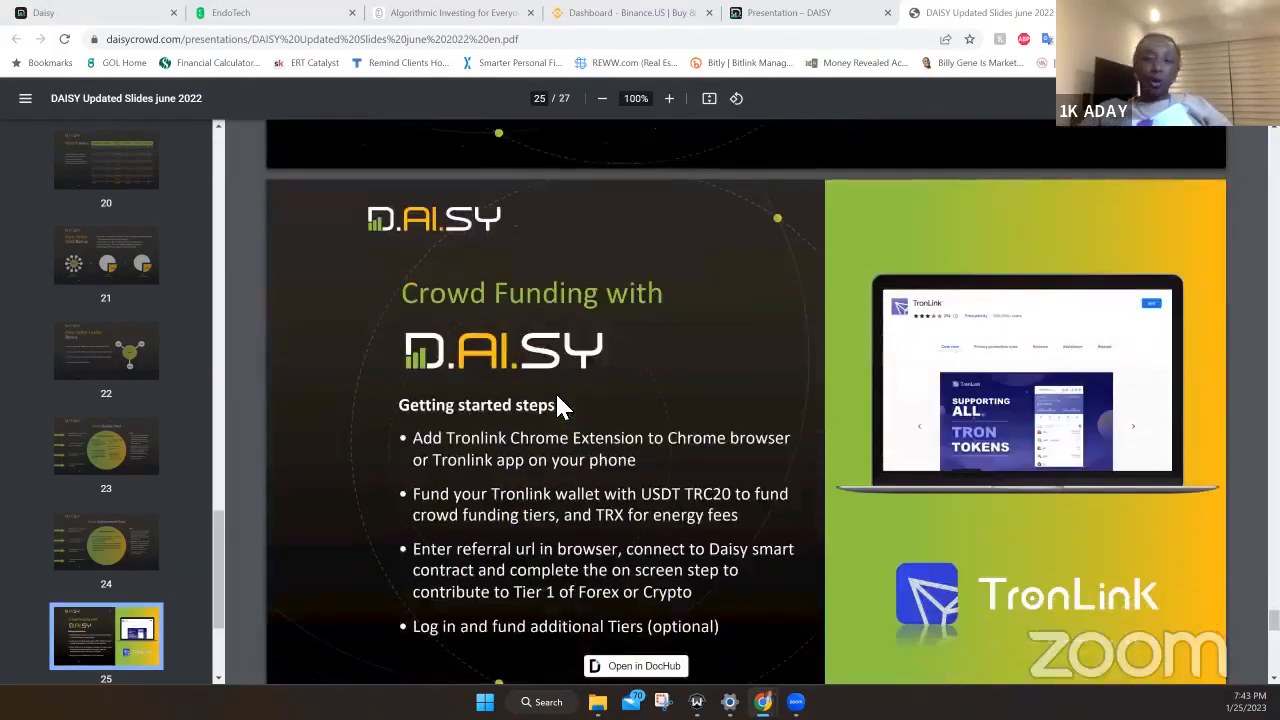
scroll(555, 391, down, 1)
scroll(555, 391, down, 1)
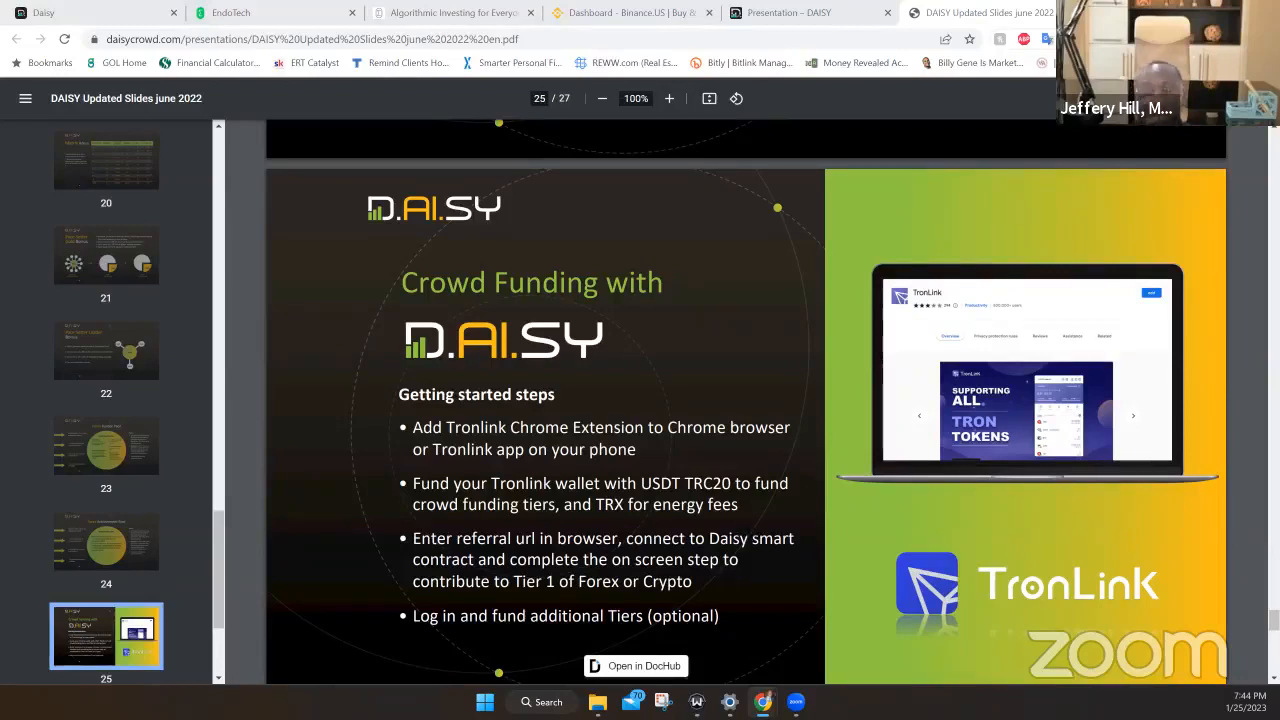
- Bring up the TronLink wallet, reject the daisy.global signature request and close the popup
key(ctrl+l)
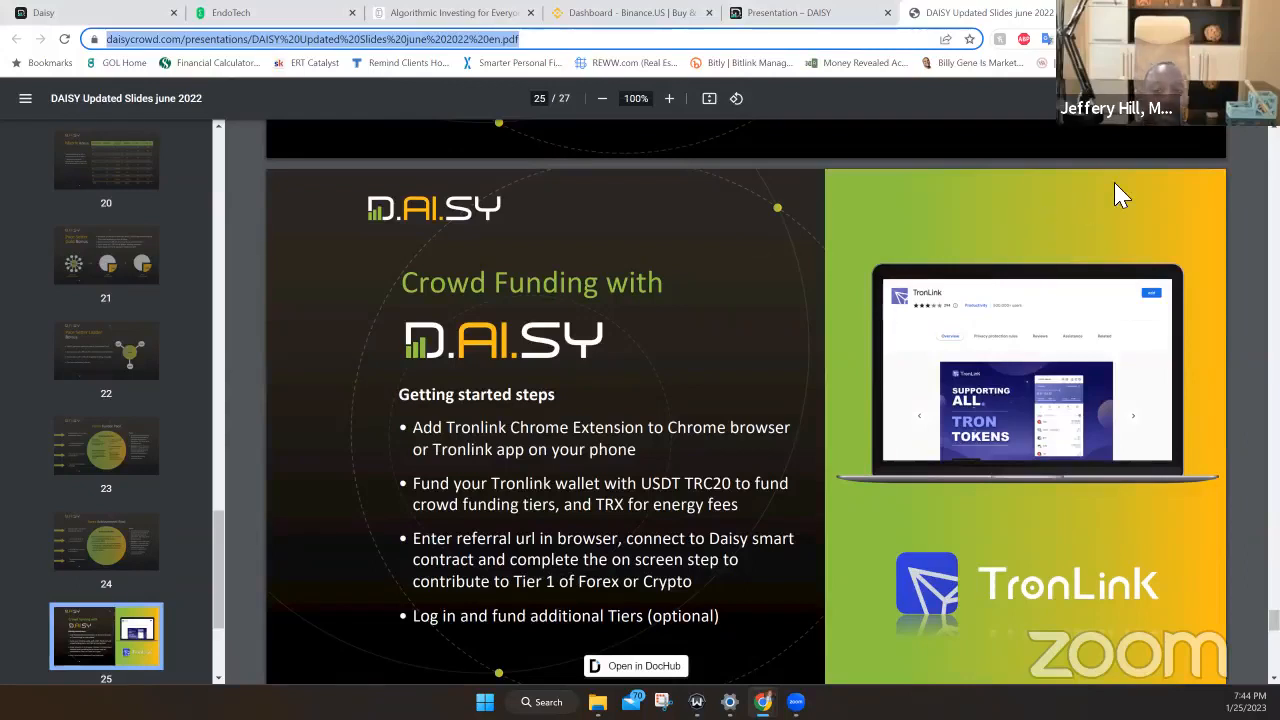
key(ctrl+v)
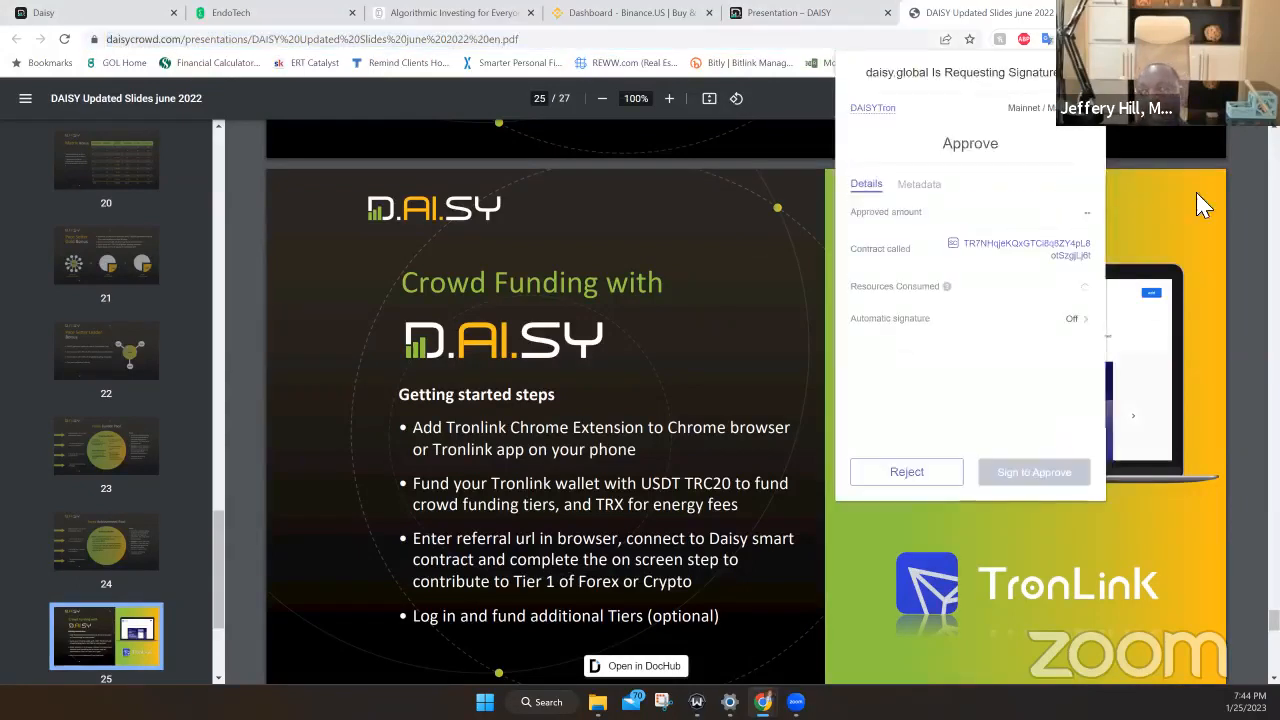
click(907, 472)
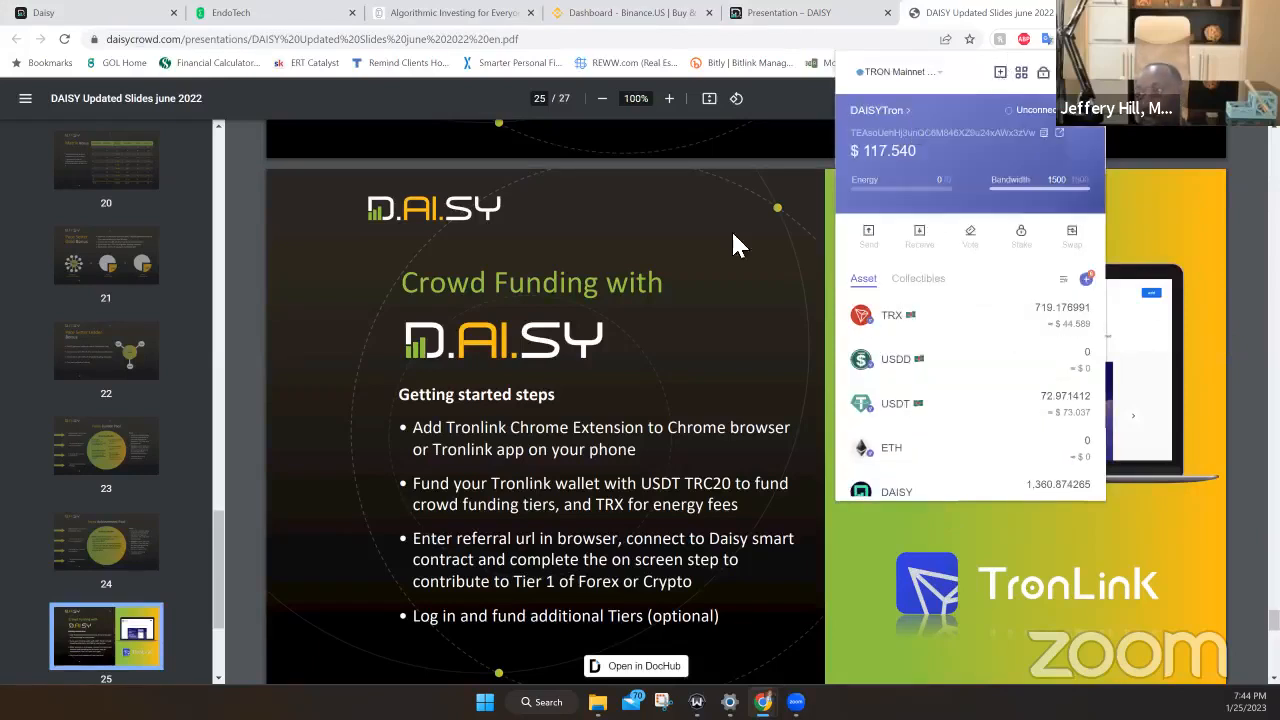
click(707, 237)
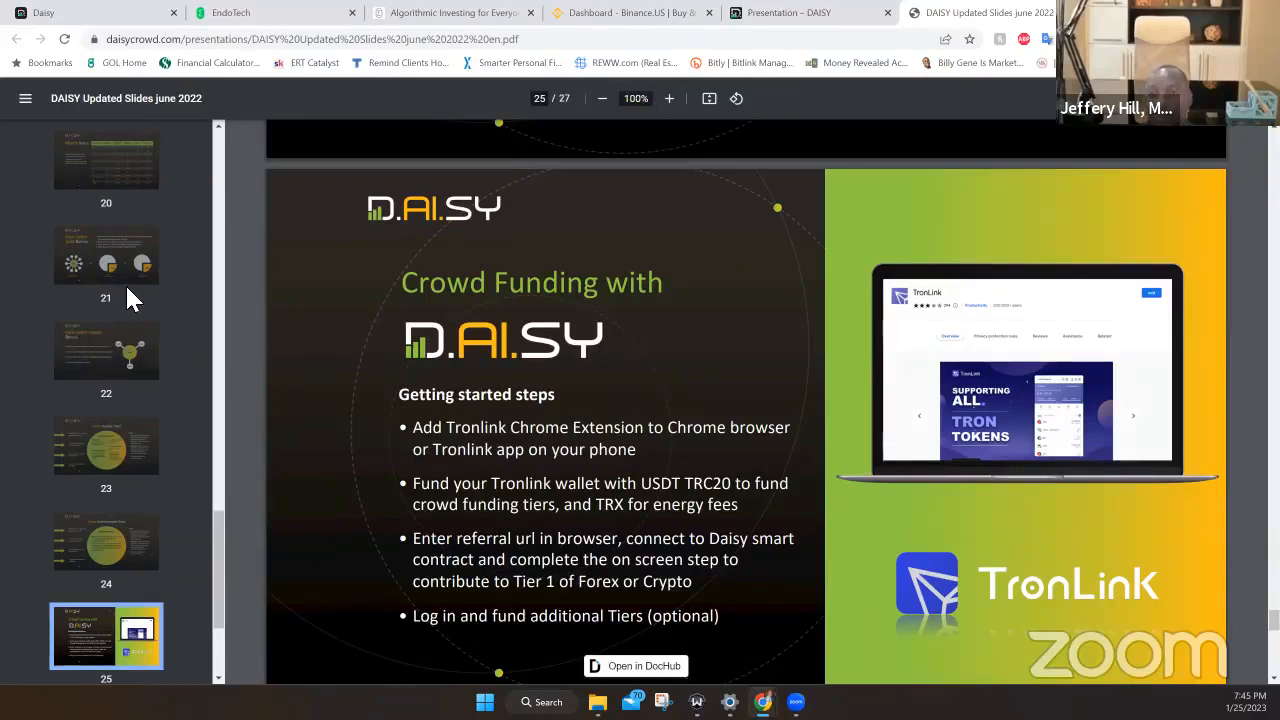
scroll(125, 283, down, 2)
scroll(125, 283, down, 2)
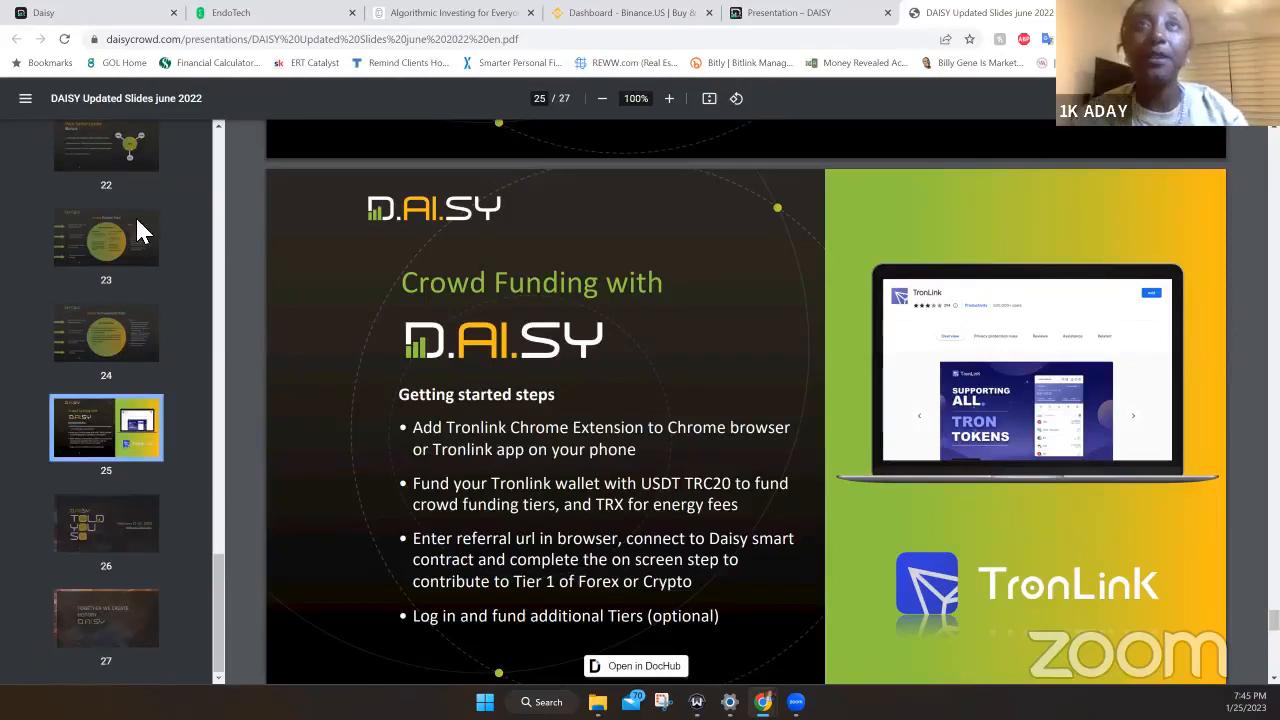
- Jump to slide 26, the Told You So event, then to the final slide 27 of 27
click(97, 515)
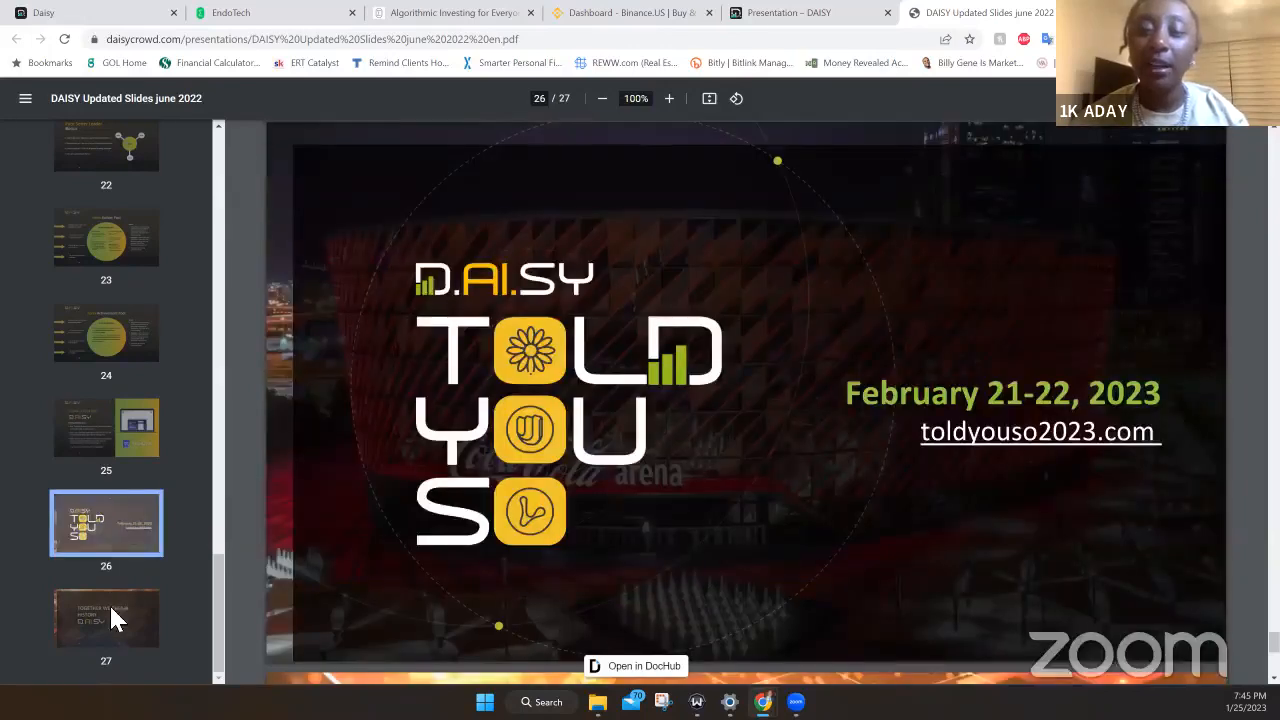
click(103, 620)
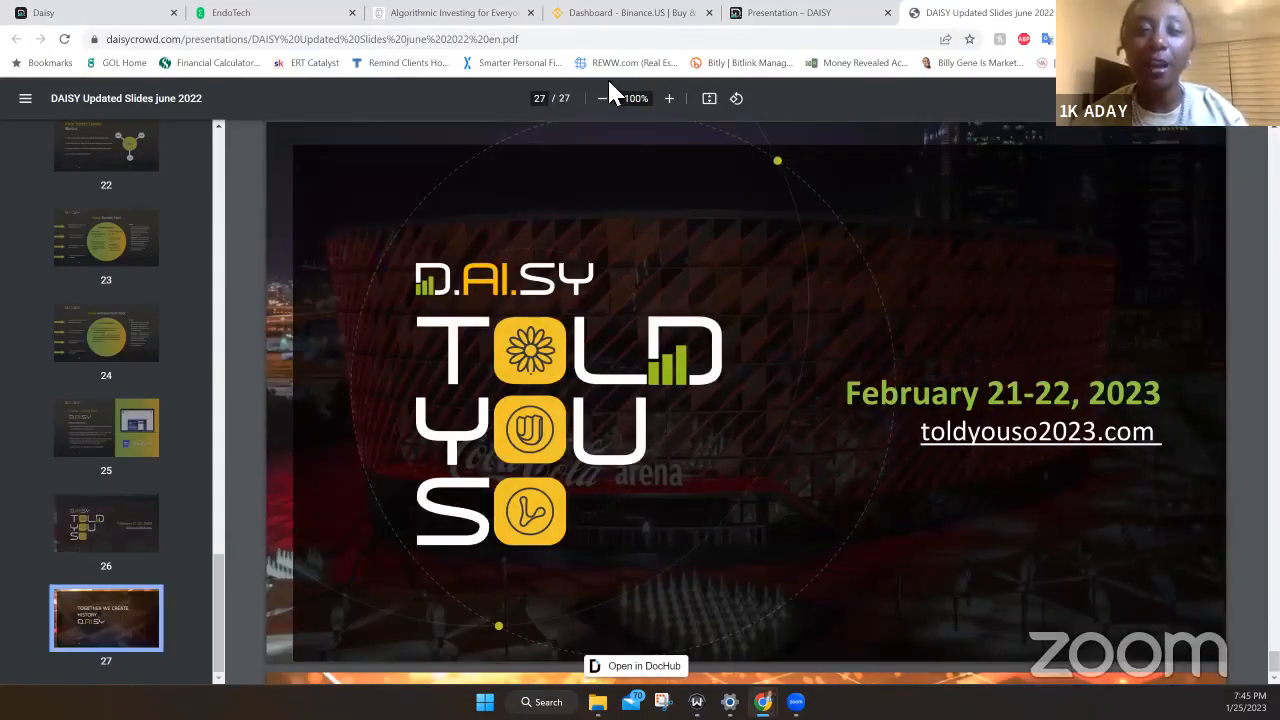